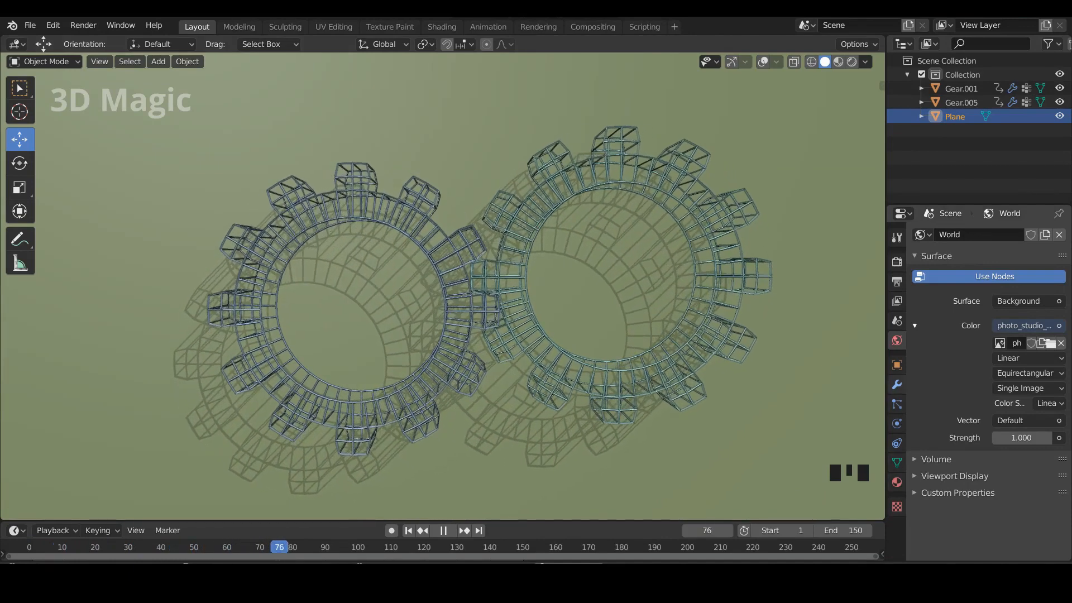
Select Gear.005, show its modifiers and pause the gear animation
left_click(897, 384)
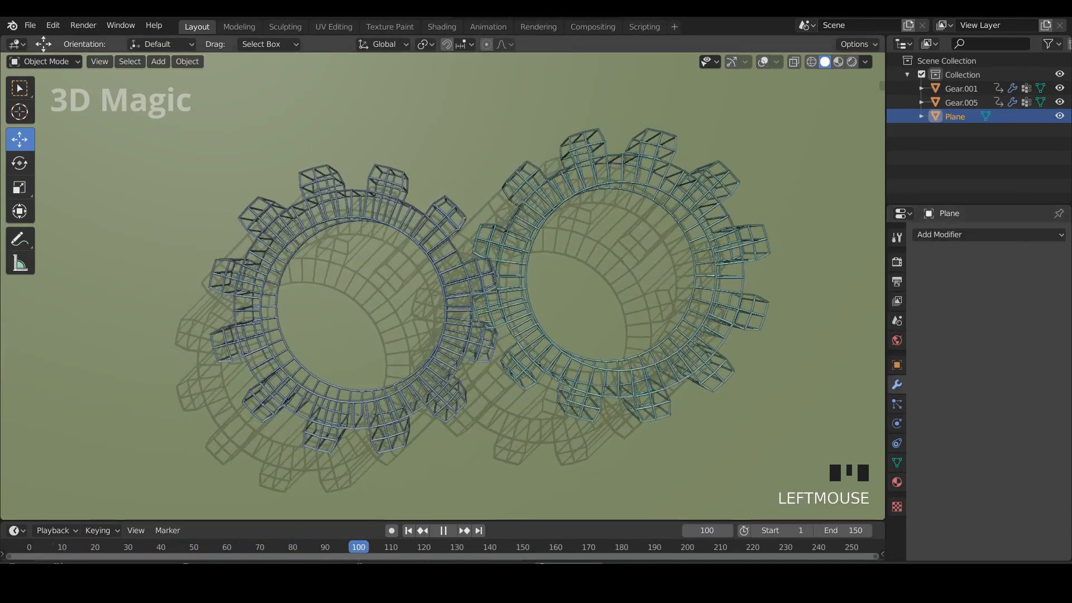
key("b")
right_click(447, 286)
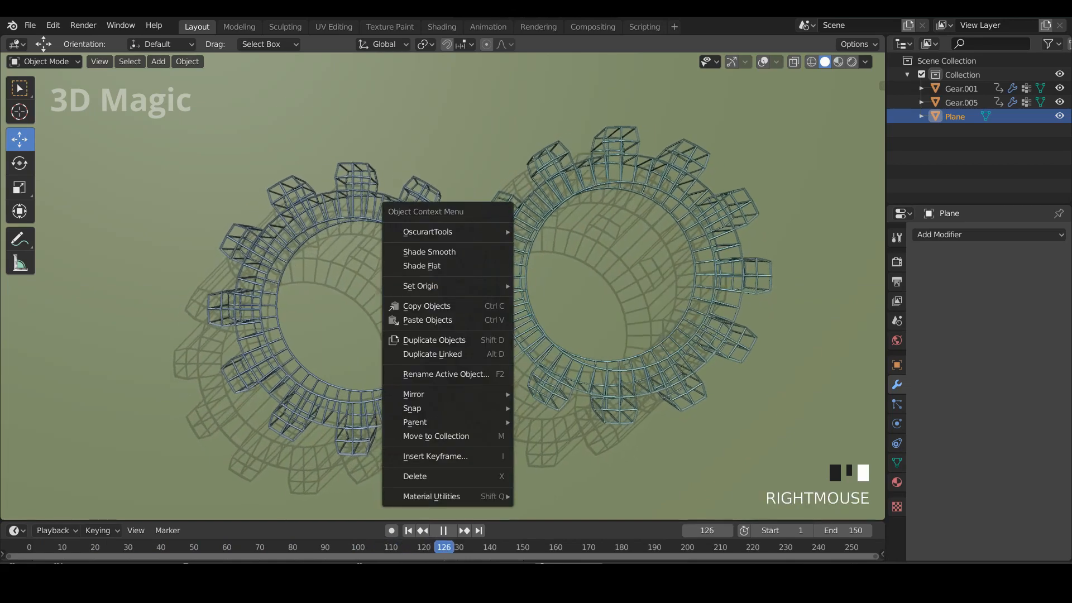
left_click(715, 274)
key("space")
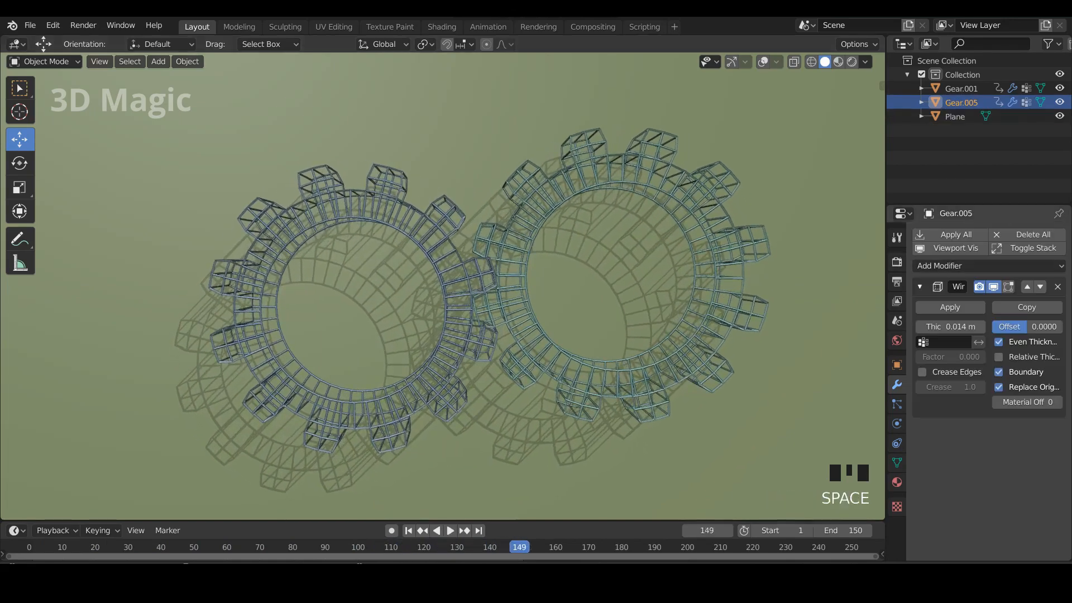
Compare Gear.005 as a solid and as a wireframe by toggling its modifier's viewport visibility, playing the animation in both states
left_click(949, 248)
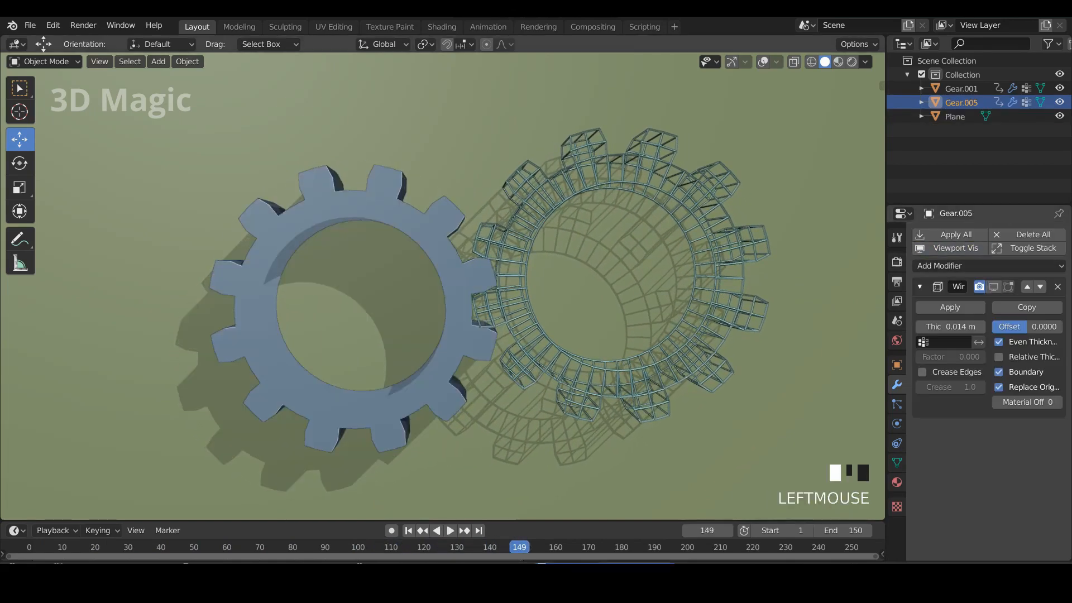
key("space")
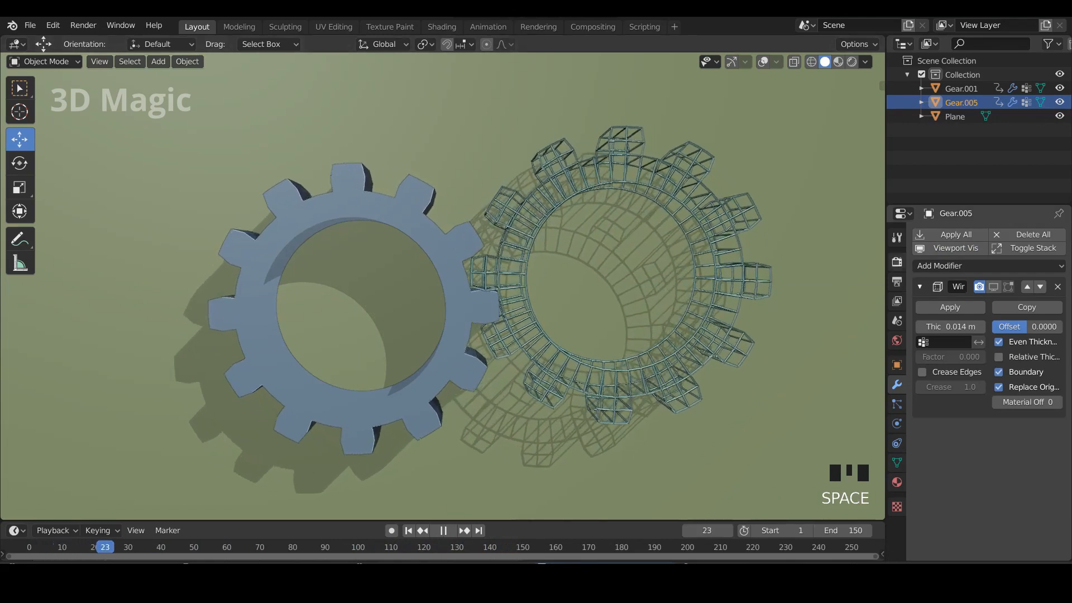
key("space")
left_click(949, 248)
key("space")
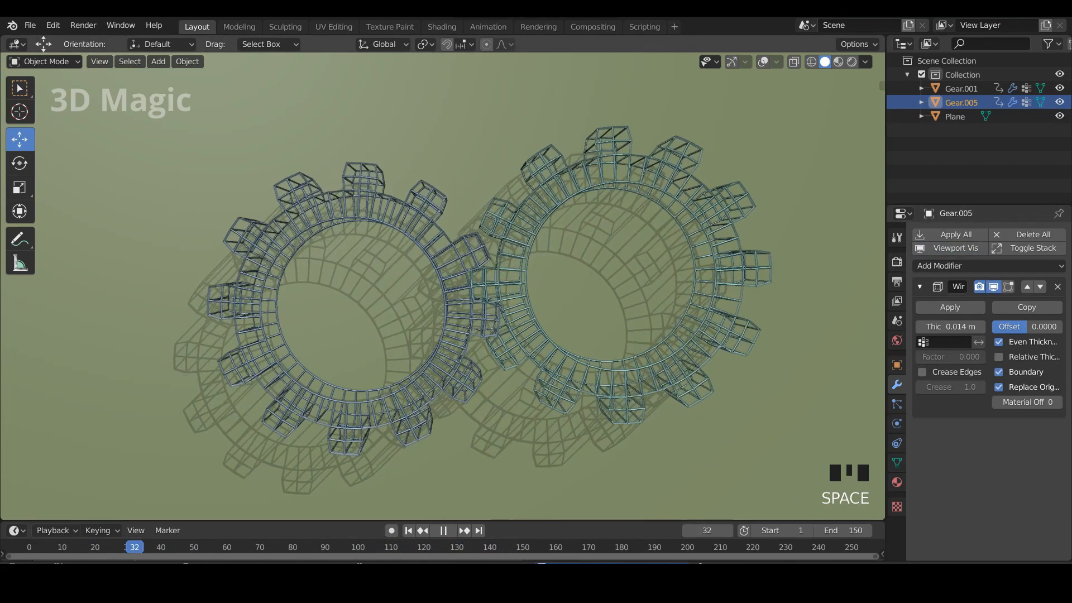
Inspect the turning wireframe gears up close in Material Preview shading and pause the animation
middle_click_drag(446, 290, 476, 292)
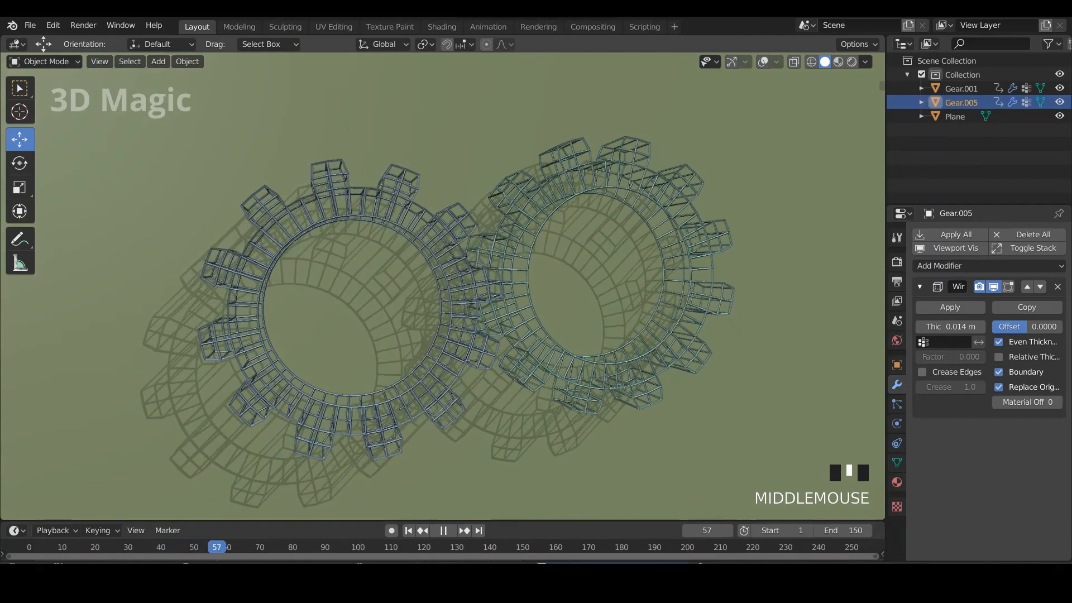
scroll(441, 284, "up", 3)
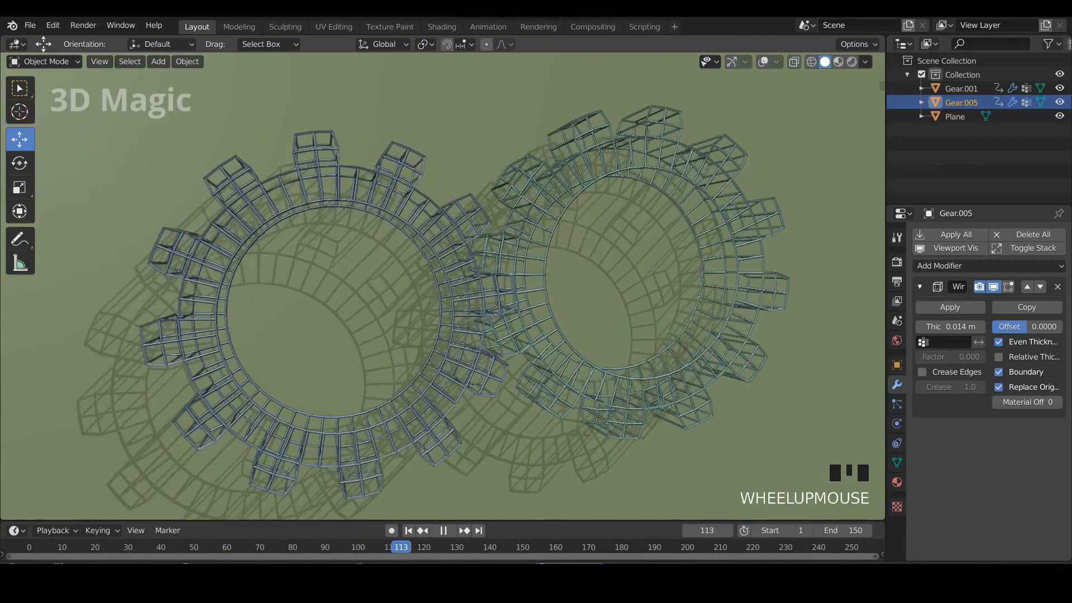
left_click(838, 62)
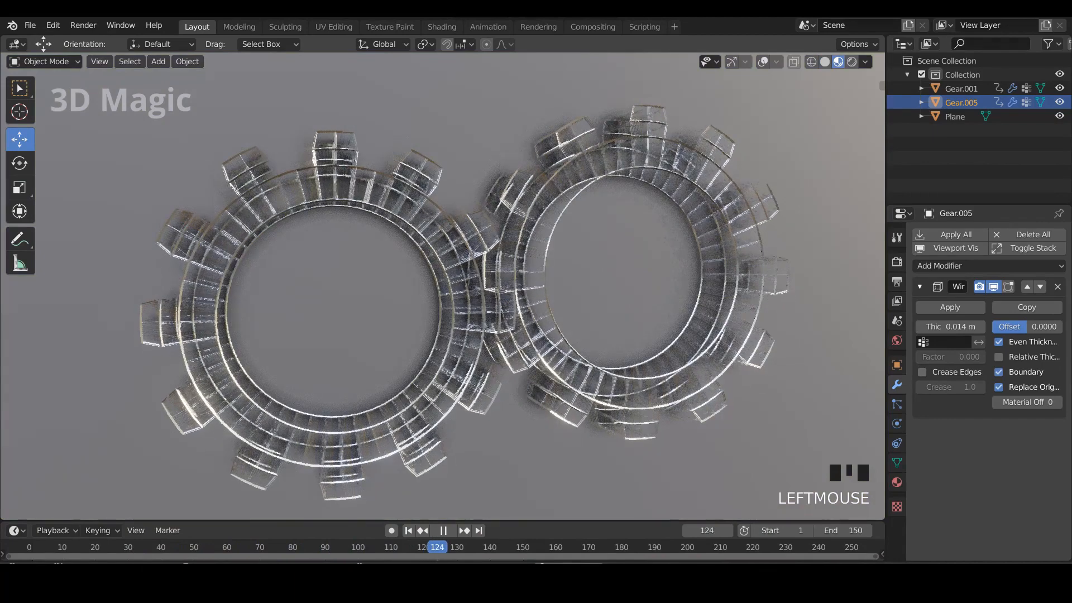
key("space")
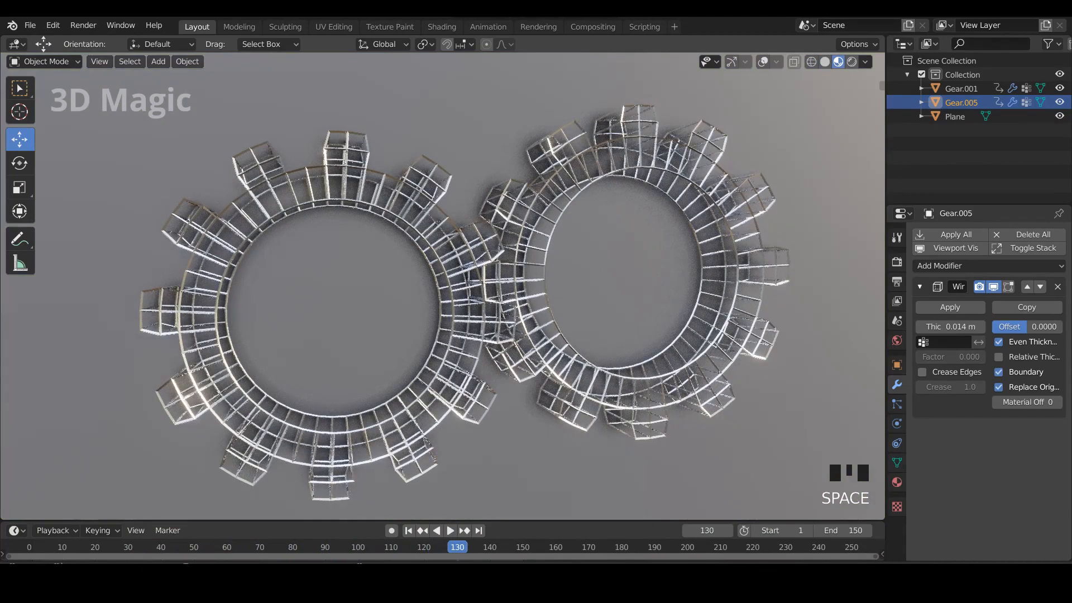
scroll(441, 284, "up", 2)
mouse_move(441, 279)
middle_mouse_down()
mouse_move(441, 335)
mouse_move(441, 282)
mouse_move(386, 318)
mouse_move(441, 301)
mouse_move(435, 273)
middle_mouse_up()
scroll(441, 284, "down", 1)
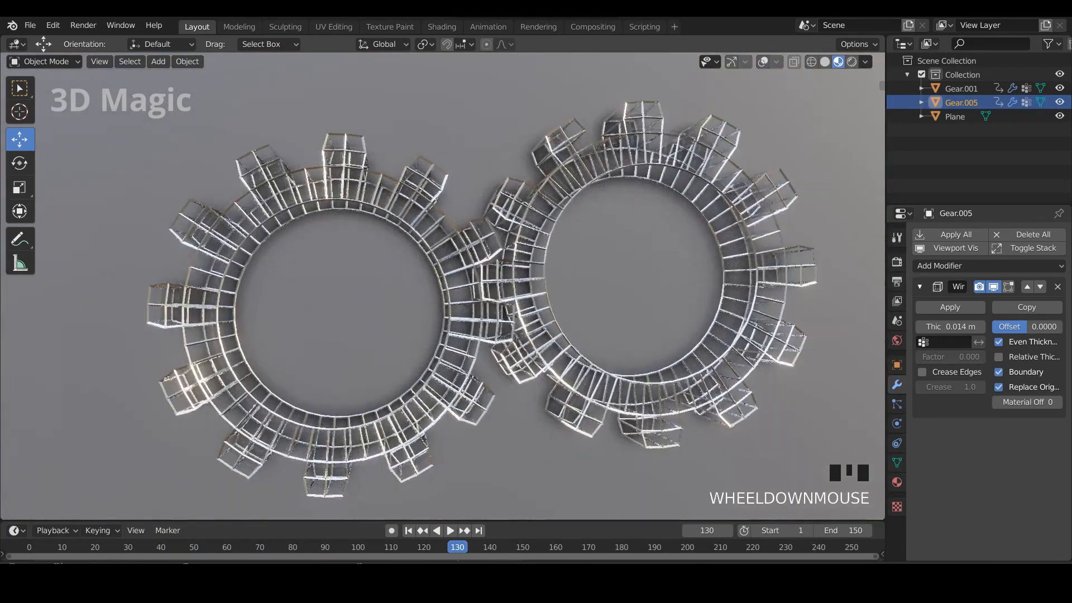
Switch the viewport to Rendered shading and compare Gear.005 without and with its wireframe modifier displayed
left_click(852, 62)
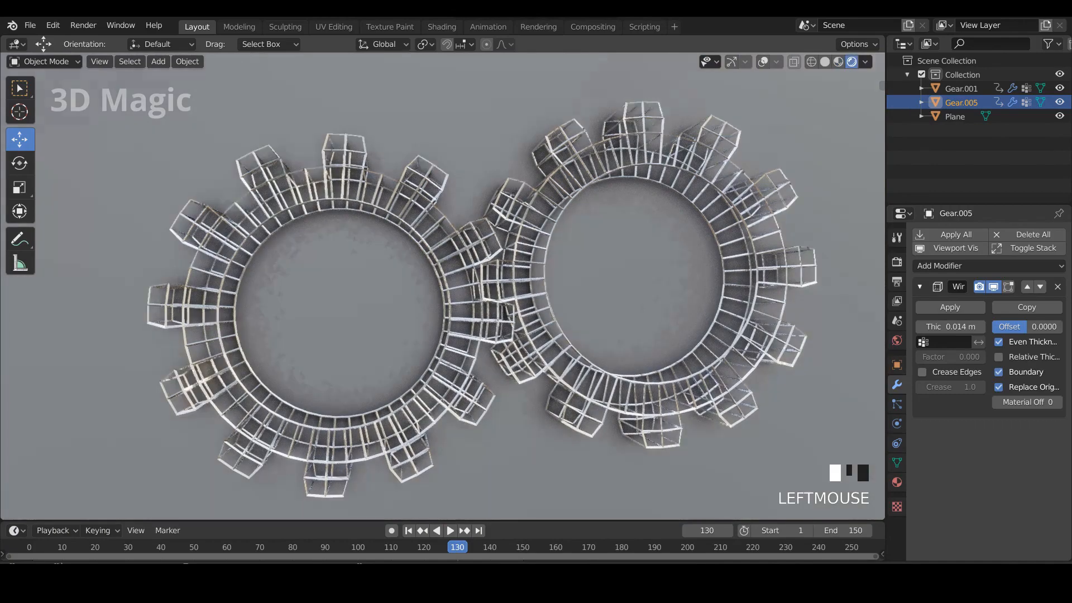
middle_click_drag(441, 279, 430, 285)
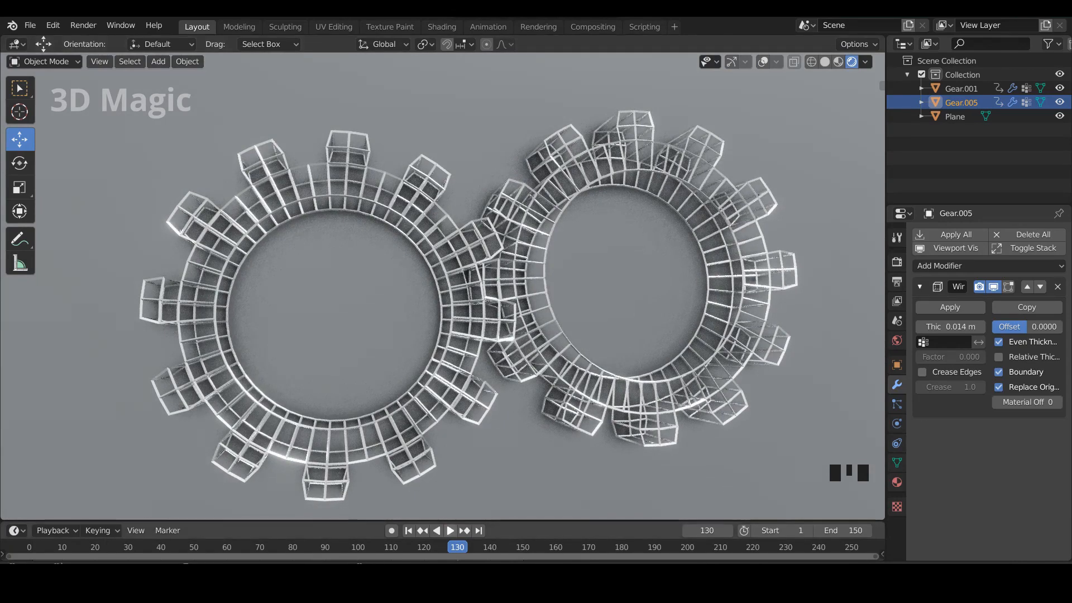
left_click(993, 286)
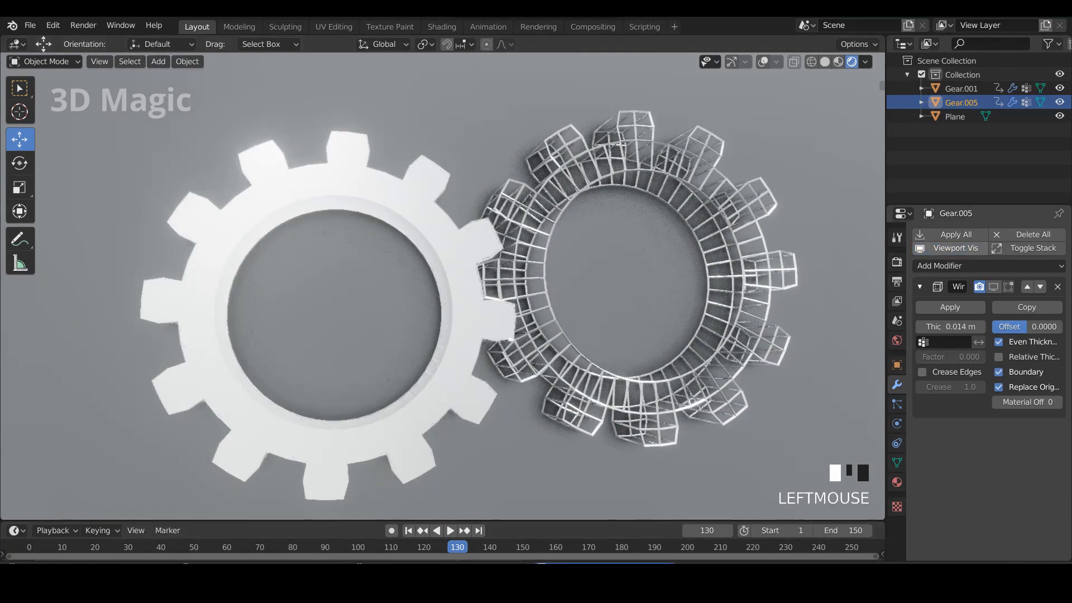
left_click(949, 248)
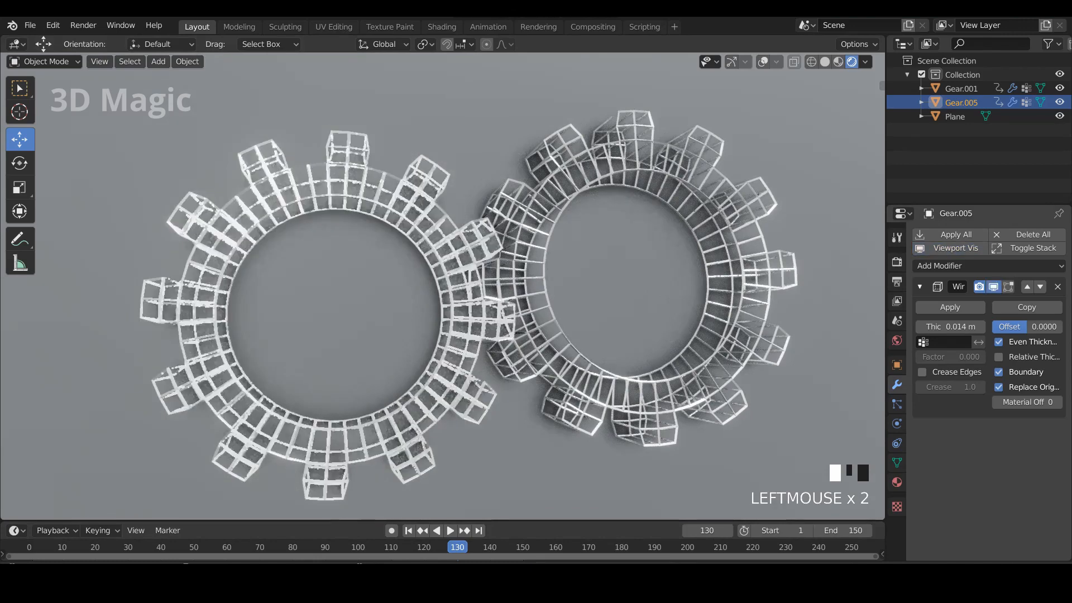
Play the gear animation briefly in Rendered shading, inspect the gears from another angle and return to Solid shading
key("space")
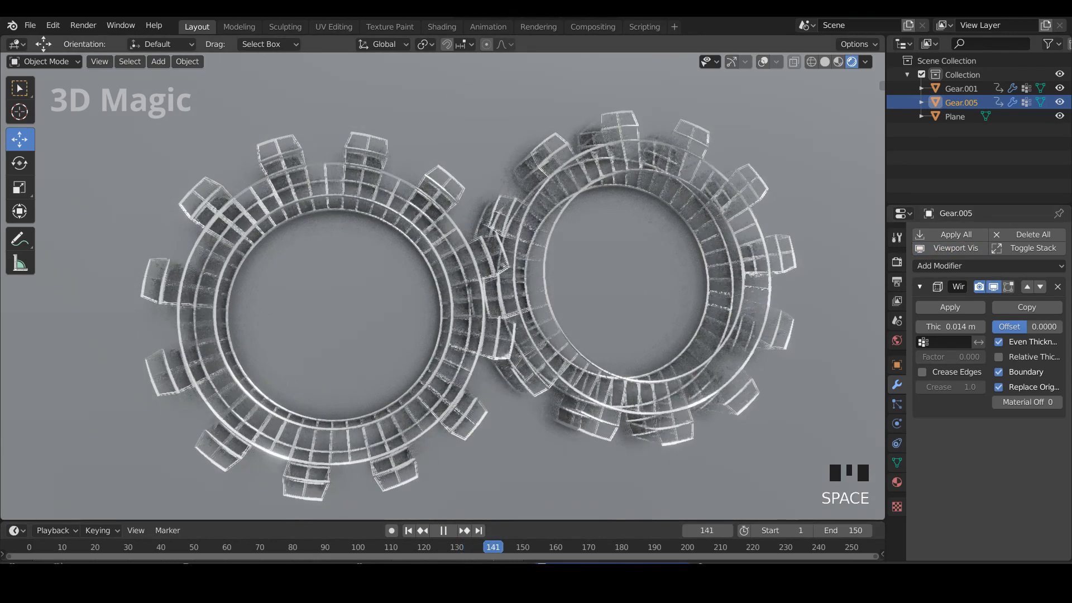
key("space")
middle_click_drag(536, 291, 505, 290)
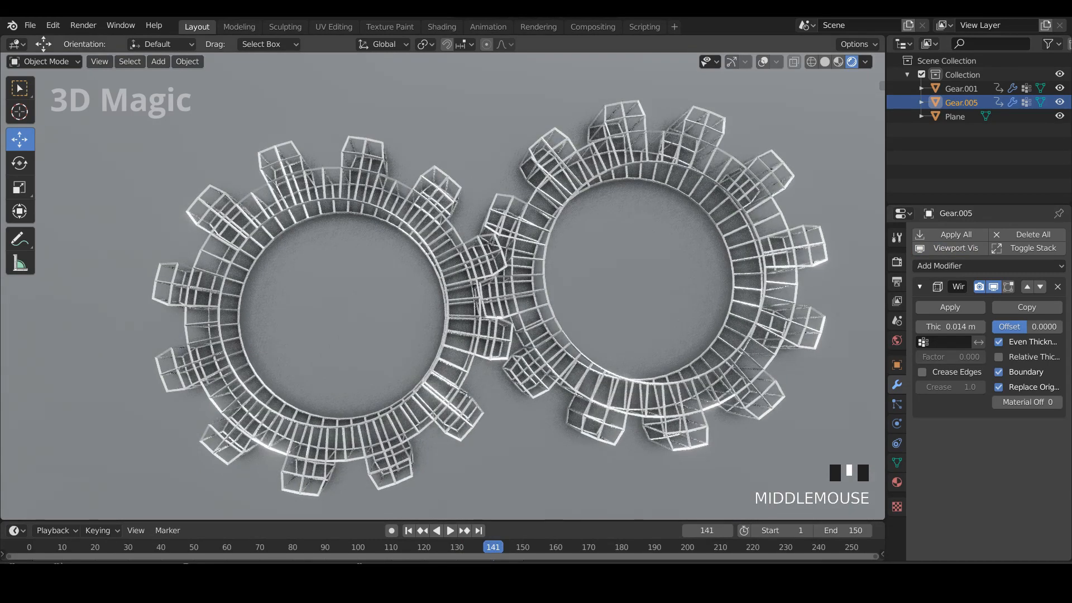
left_click(824, 61)
key("space")
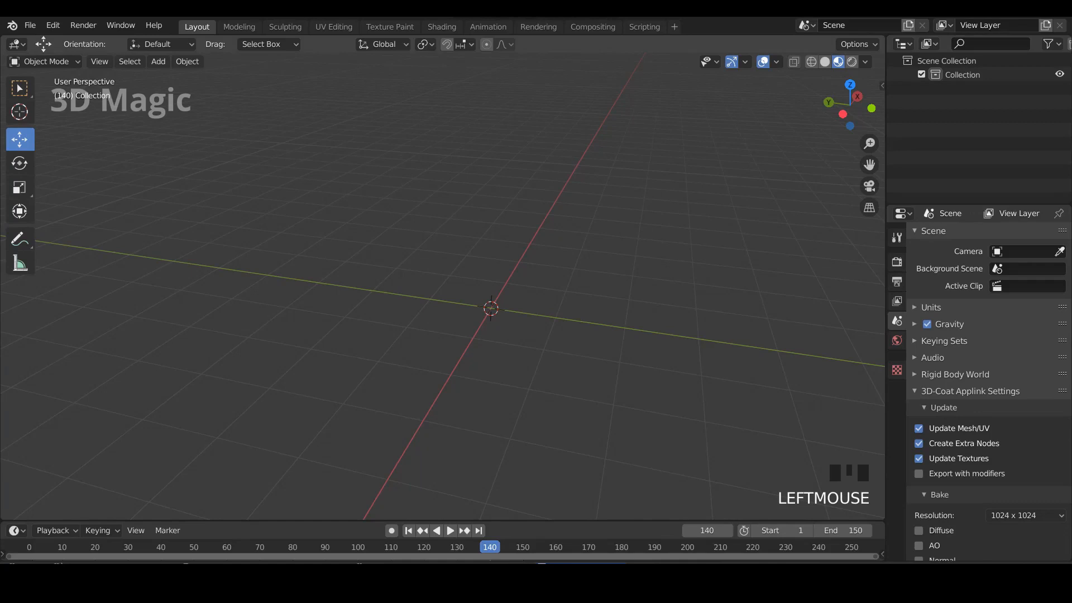
Add a Gear mesh at the world origin of the empty scene
middle_click_drag(446, 279, 472, 288)
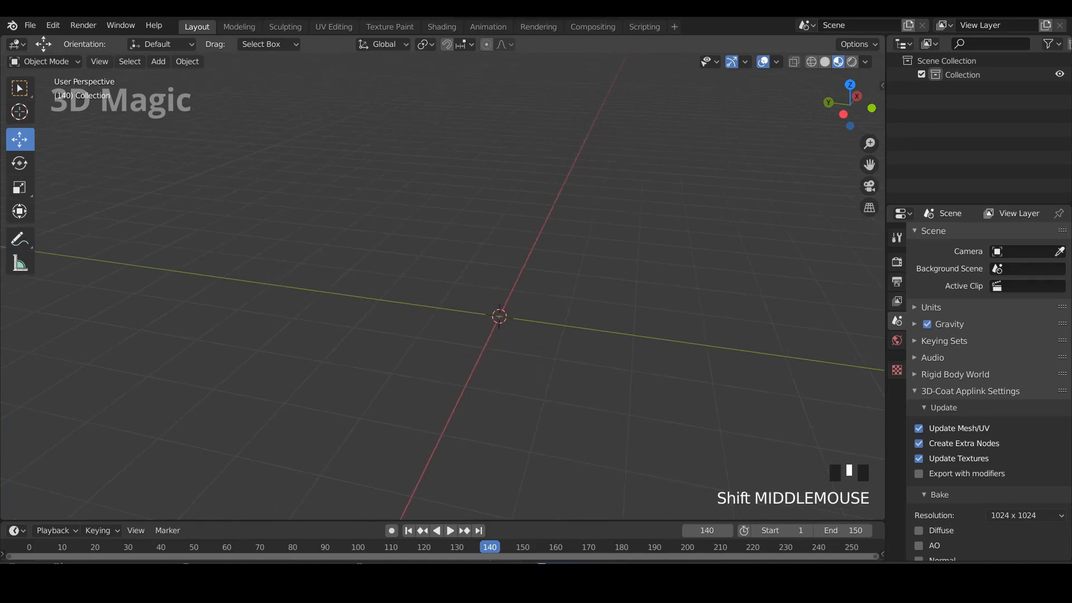
key("shift+a")
mouse_move(463, 253)
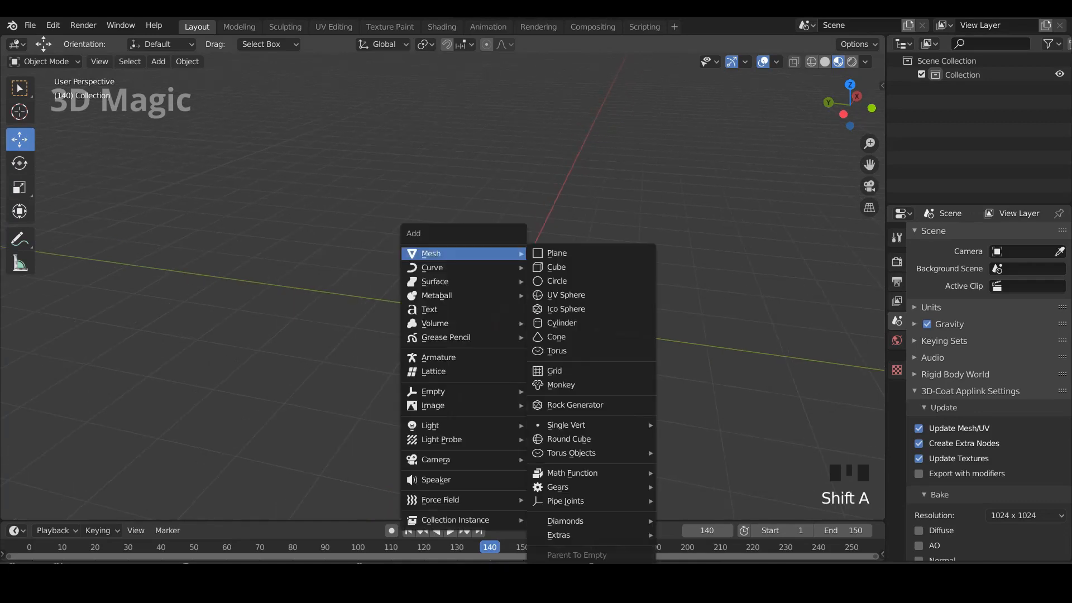
left_click(441, 137)
key("shift+a")
mouse_move(441, 137)
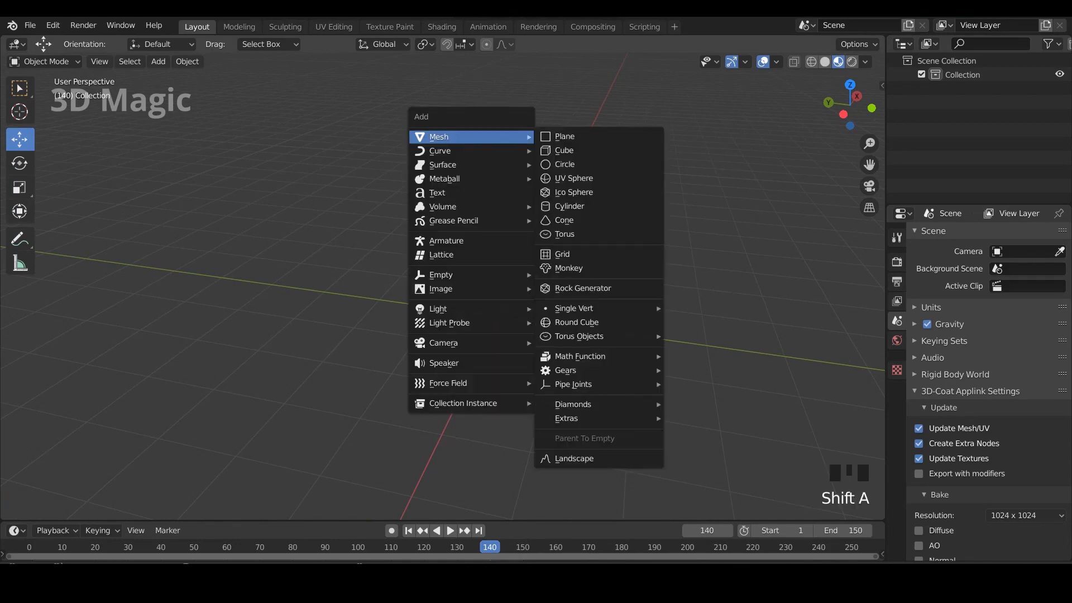
mouse_move(580, 370)
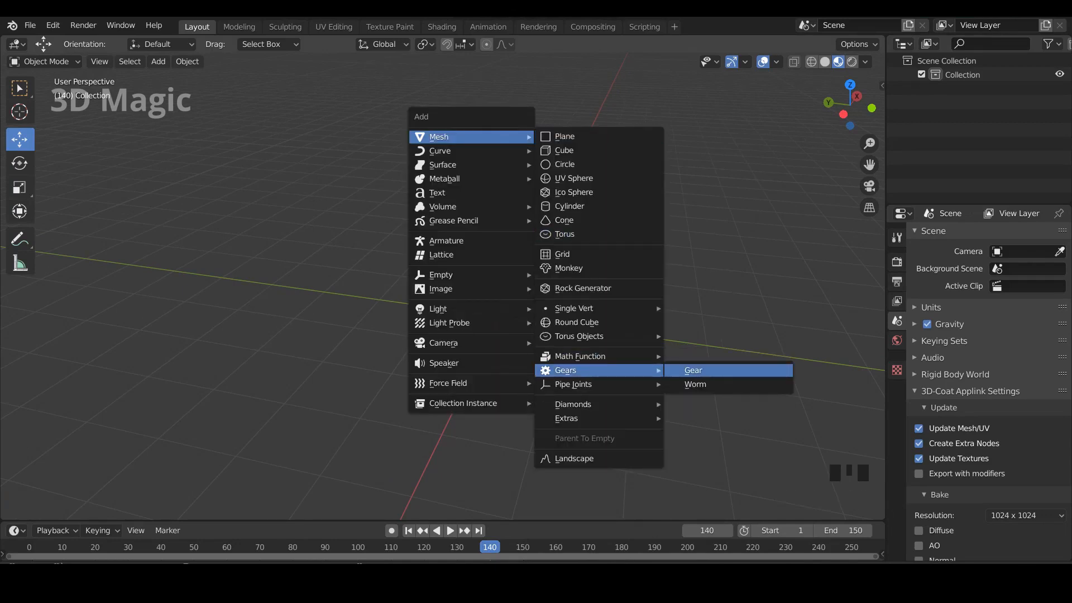
left_click(693, 370)
Switch the viewport to Solid shading with Random color, and enable Shadow and Cavity
middle_click_drag(503, 312, 435, 305)
scroll(502, 324, "up", 3)
left_click(864, 61)
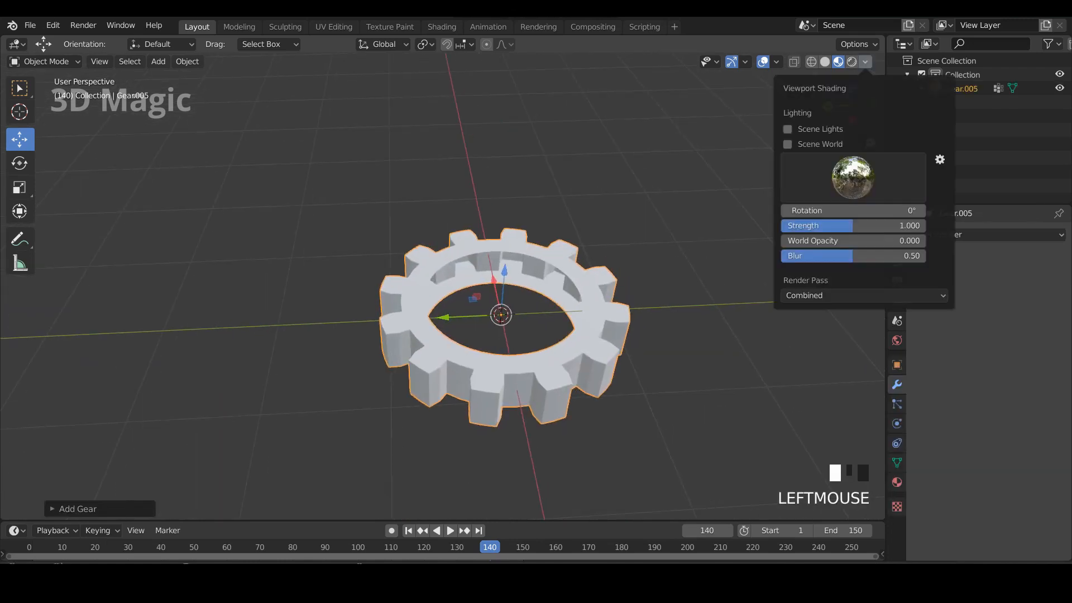
left_click(709, 234)
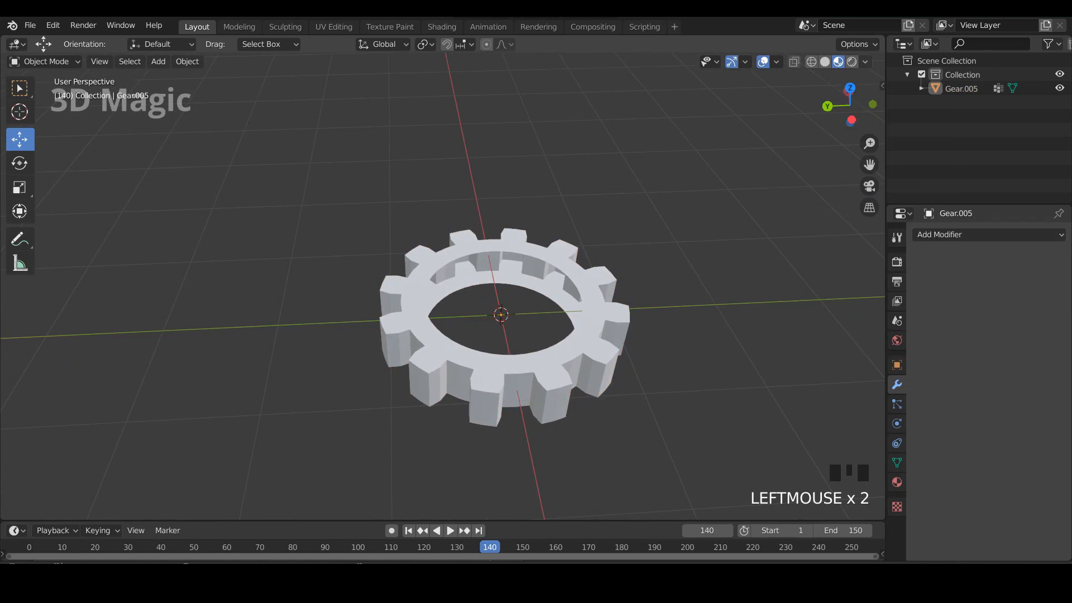
left_click(824, 62)
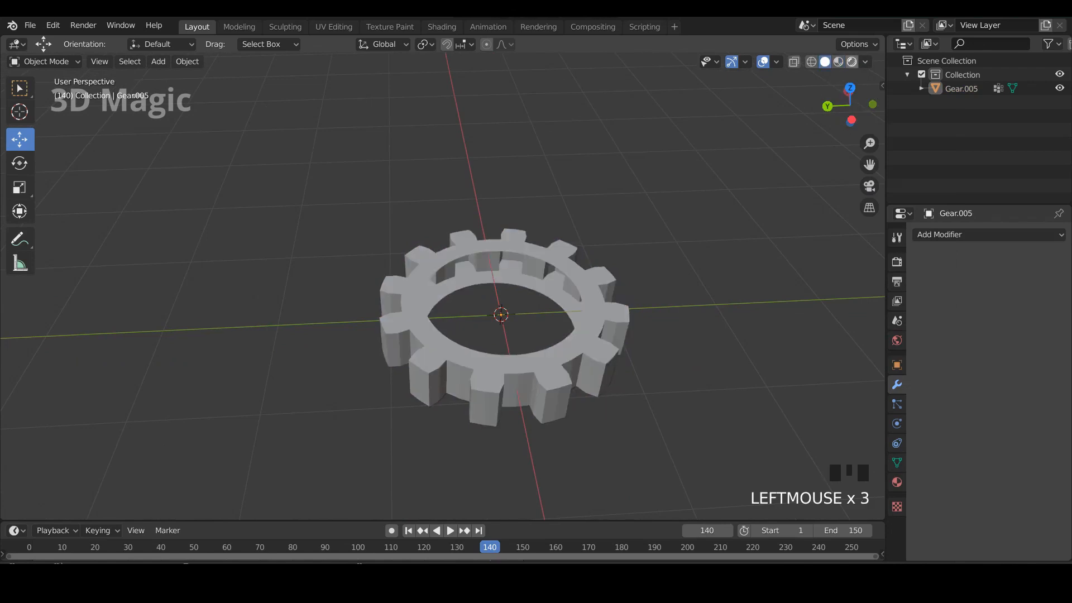
left_click(864, 61)
left_click(863, 248)
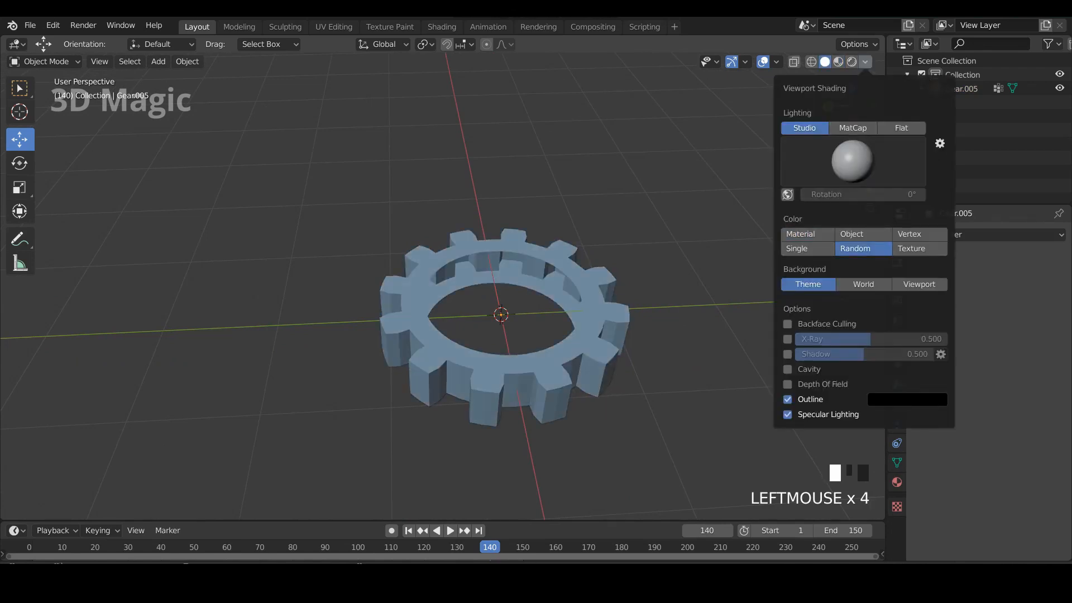
left_click(787, 354)
left_click(787, 369)
left_click(706, 334)
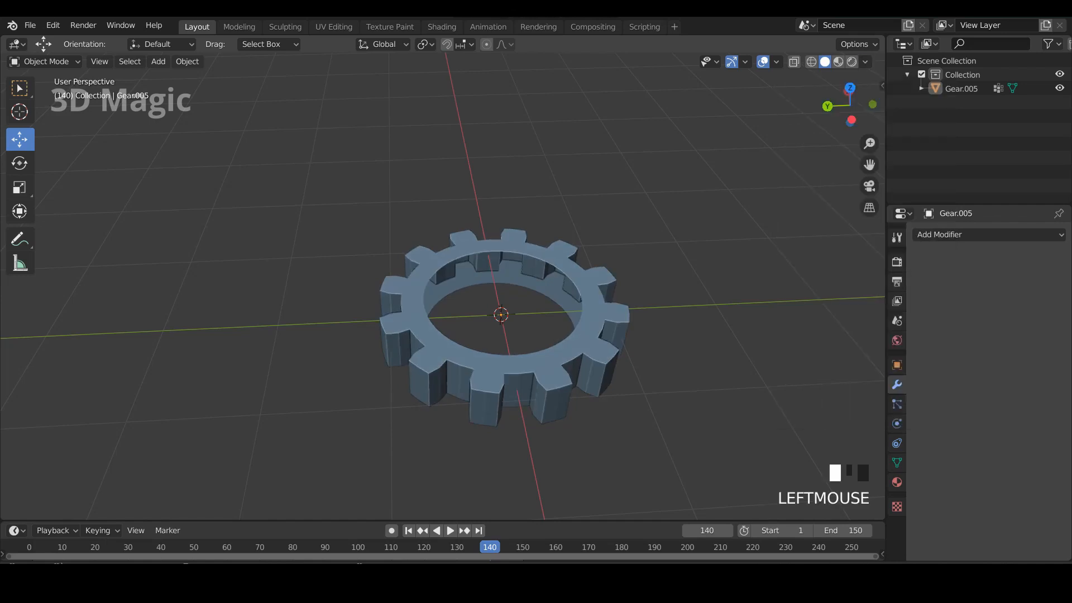
Rotate the gear 90 degrees in the left orthographic view so that it stands upright
left_click(505, 364)
scroll(561, 364, "up", 1, "alt")
mouse_move(505, 364)
middle_mouse_down("alt")
mouse_move(561, 364)
mouse_move(505, 364)
middle_mouse_up("alt")
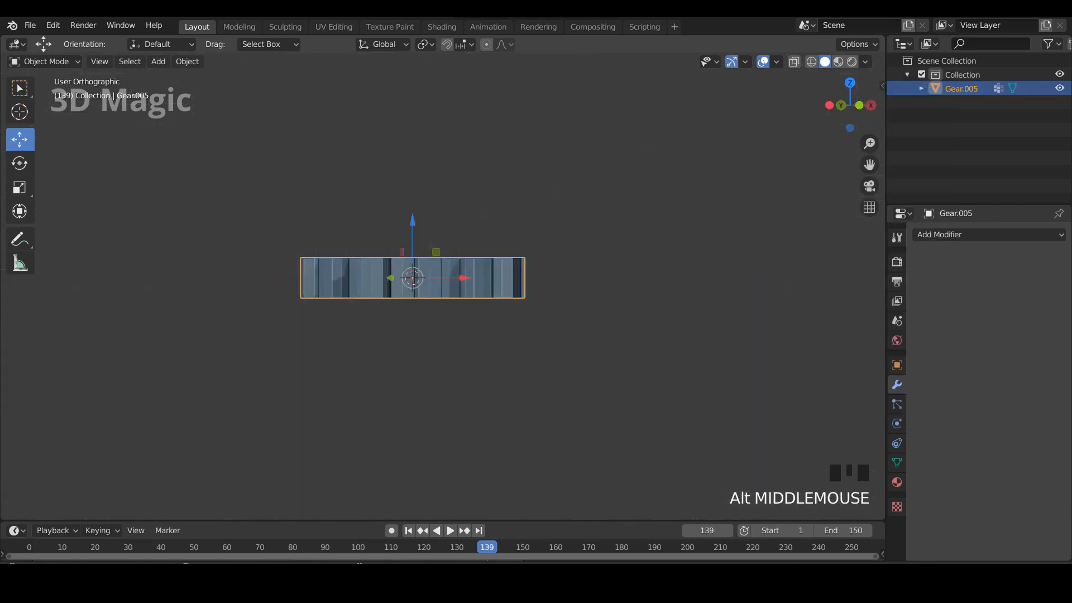
type("r")
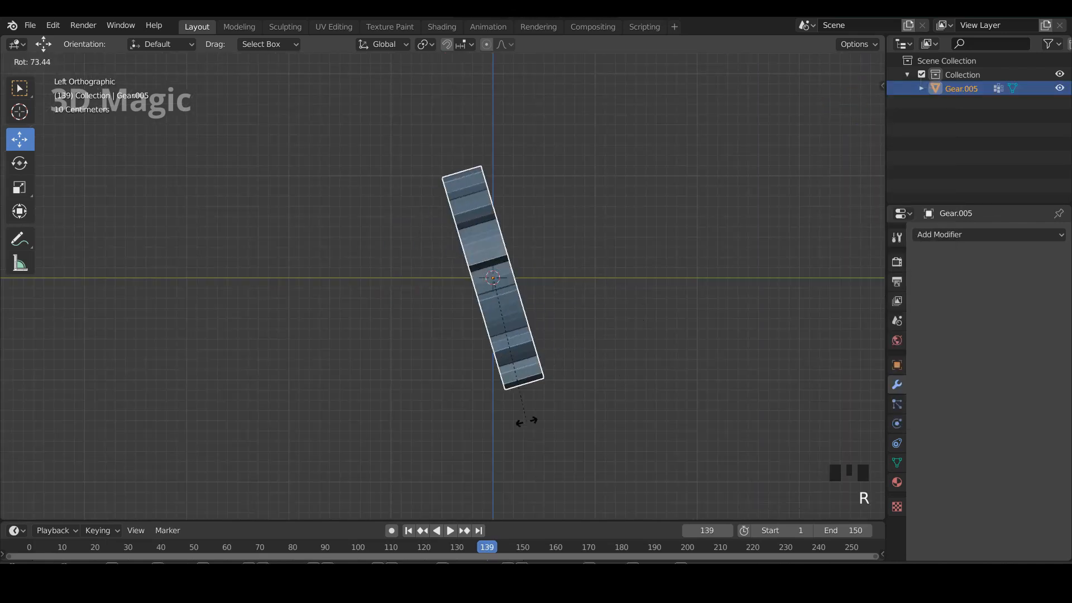
type("90")
key("Return")
left_click(564, 363)
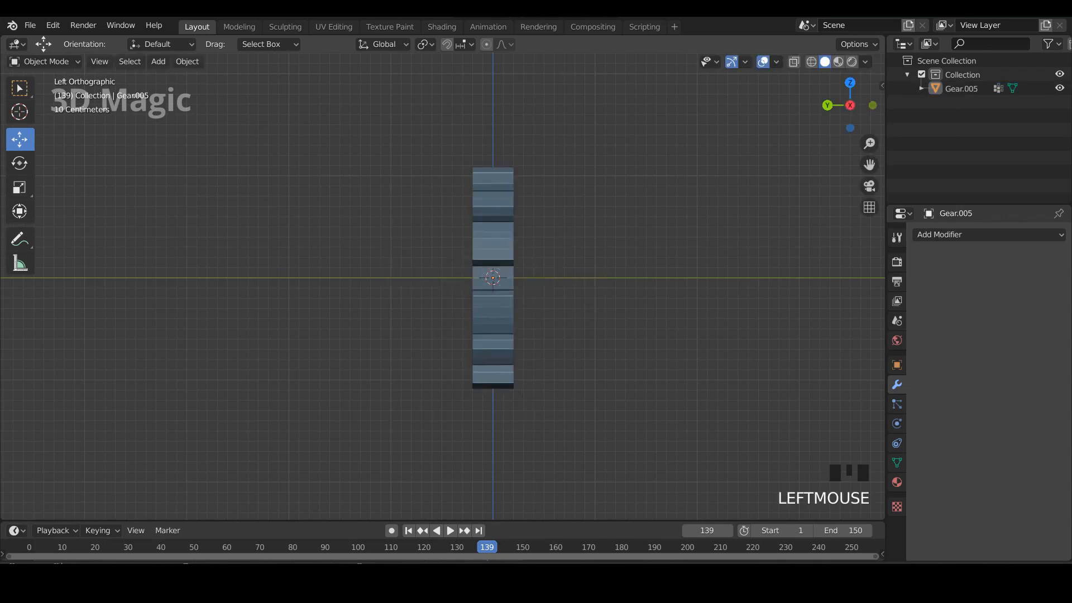
Frame the upright gear in an angled perspective view and save the file
middle_click_drag(563, 363, 578, 338, "alt")
key("ctrl+s")
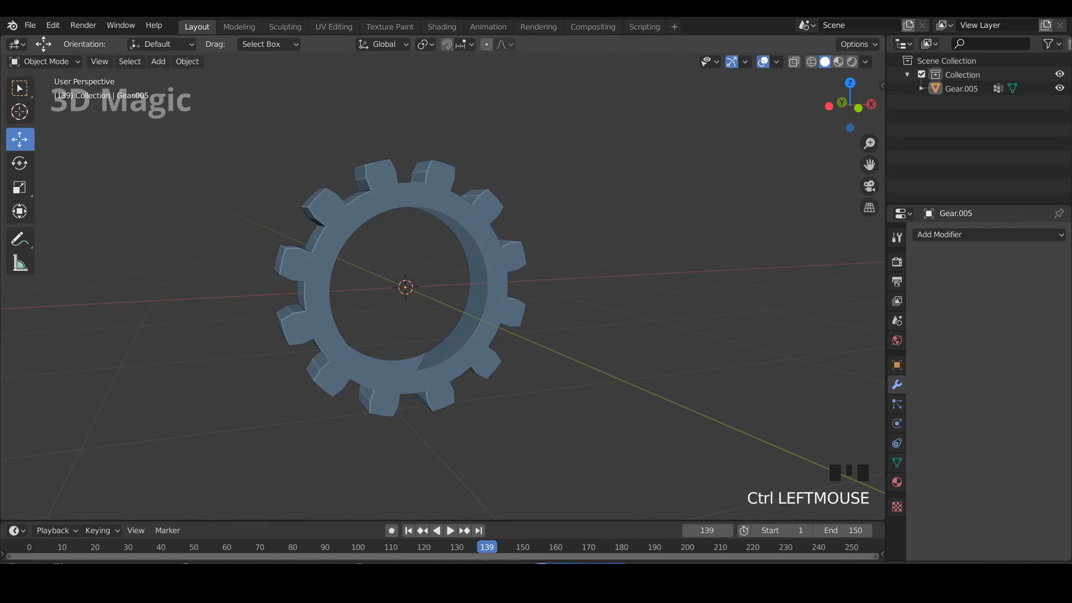
left_click(474, 346)
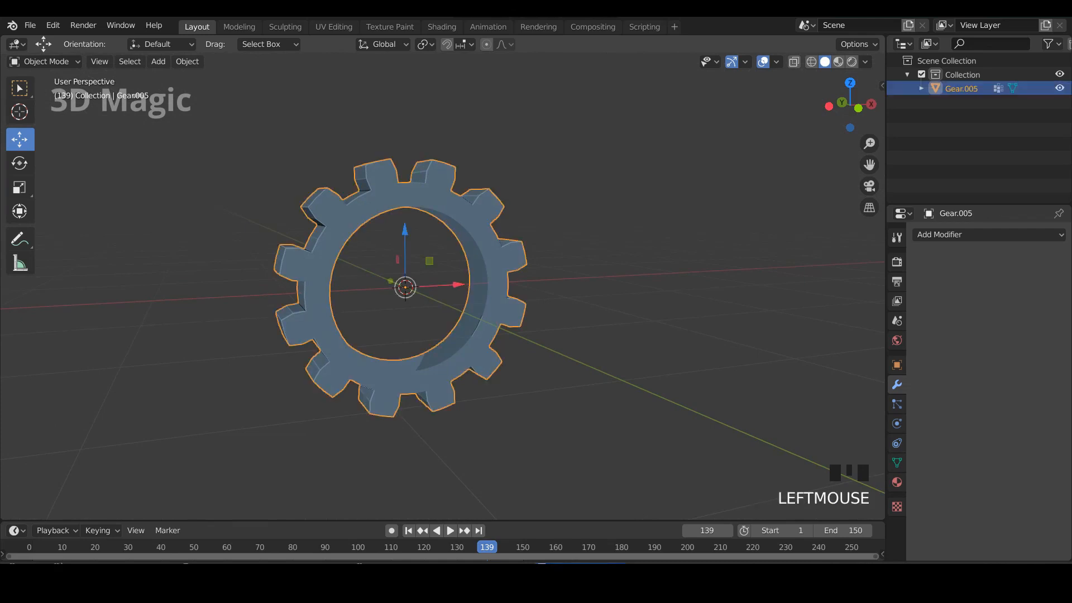
key("grave")
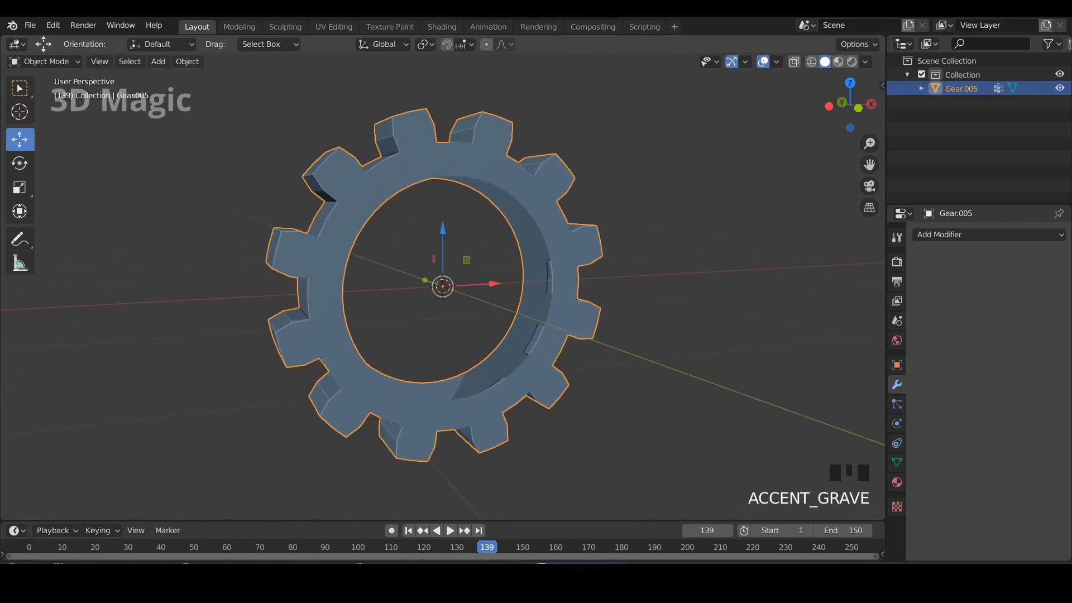
middle_click_drag(446, 335, 402, 352)
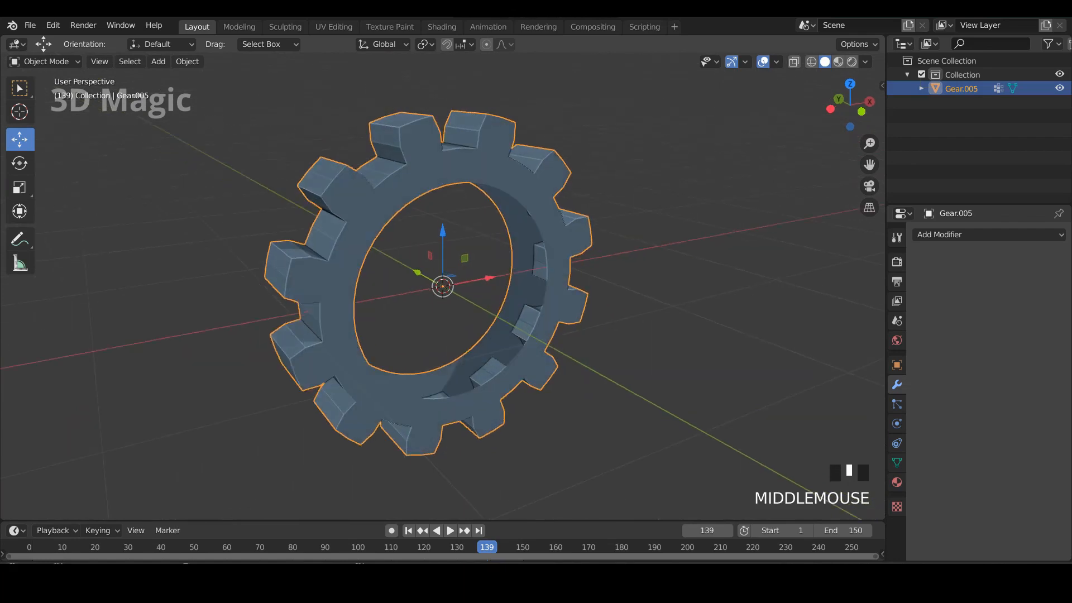
key("ctrl+s")
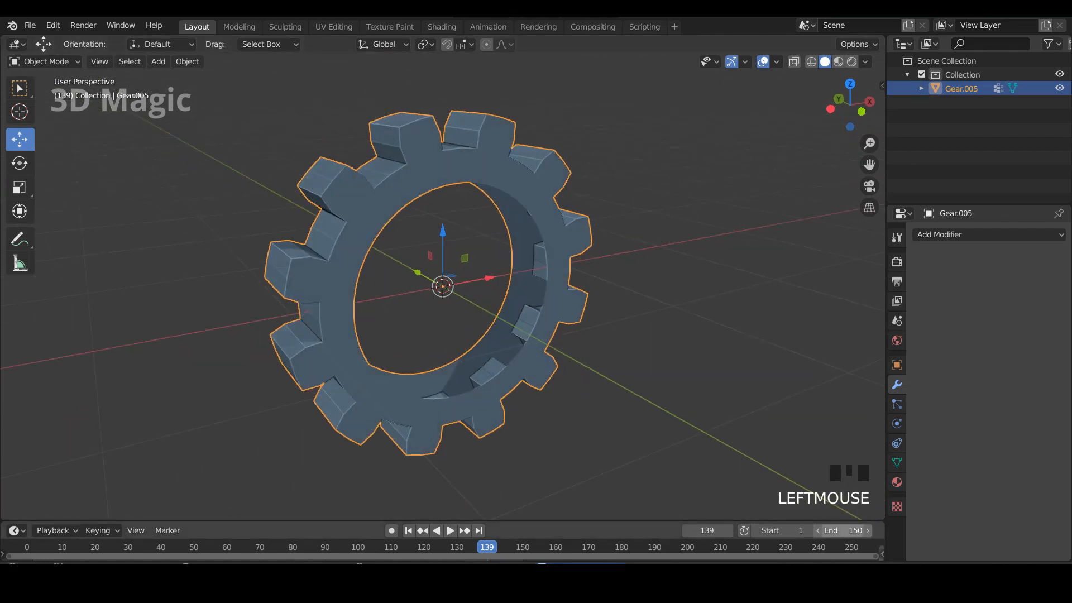
Confirm 150 as the scene's end frame, select the gear in the front orthographic view, and save the file
double_click(843, 531)
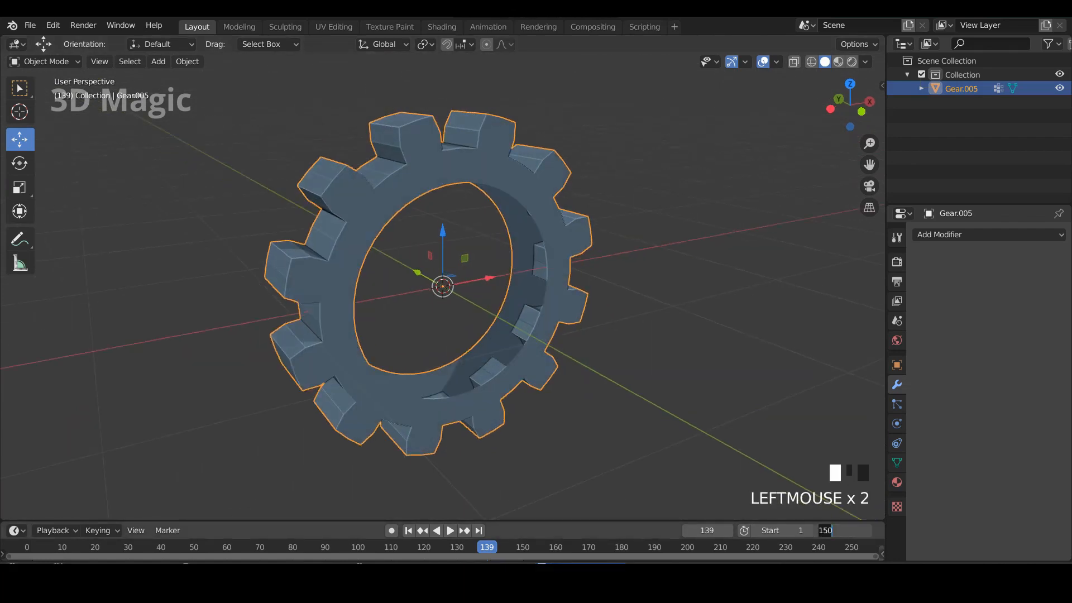
key("Return")
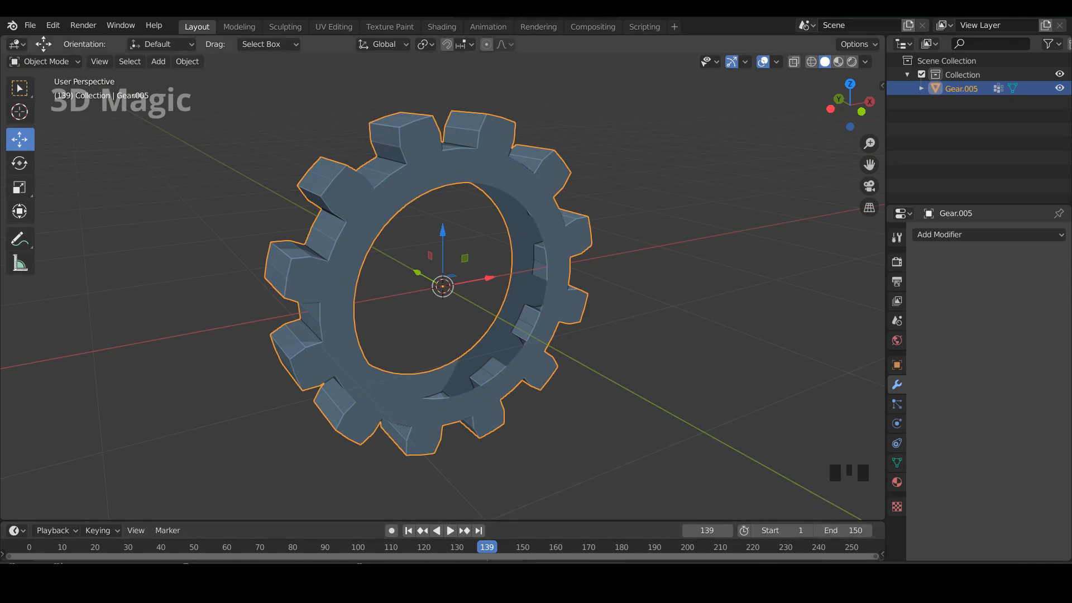
left_click(659, 368)
left_click(536, 357)
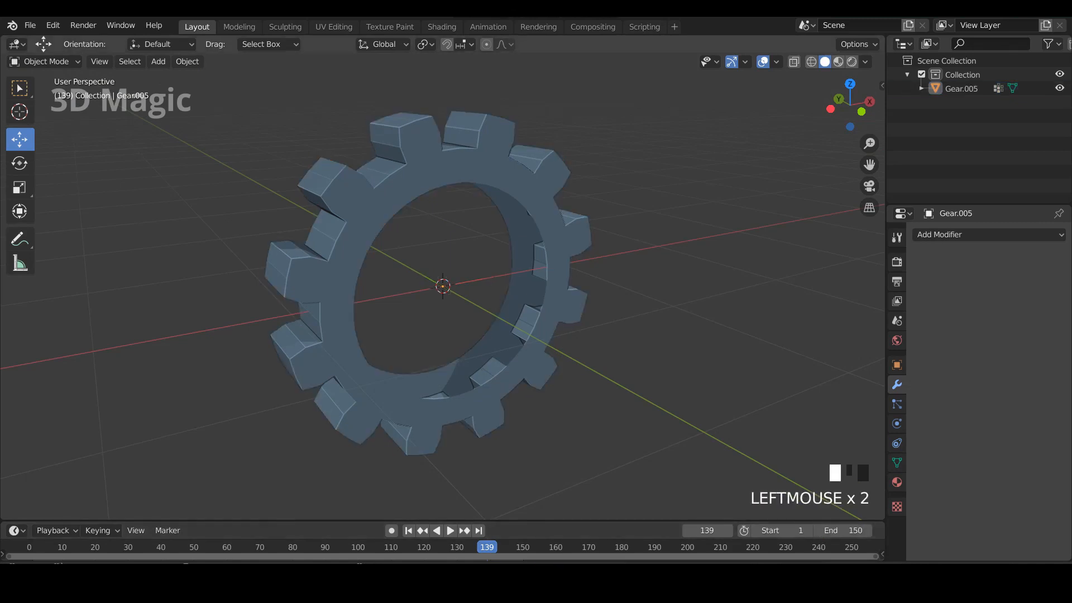
mouse_move(536, 357)
middle_mouse_down("alt")
mouse_move(591, 357)
mouse_move(530, 357)
middle_mouse_up("alt")
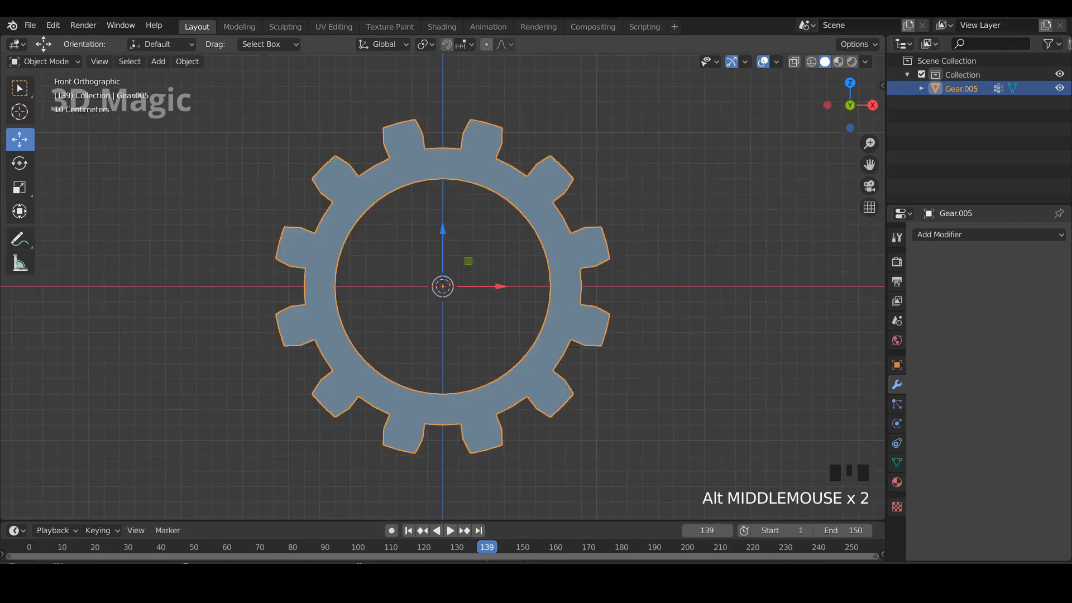
key("ctrl+s")
Turn on auto keying at frame 1 and show the gear's transform values in the viewport
left_click(408, 531)
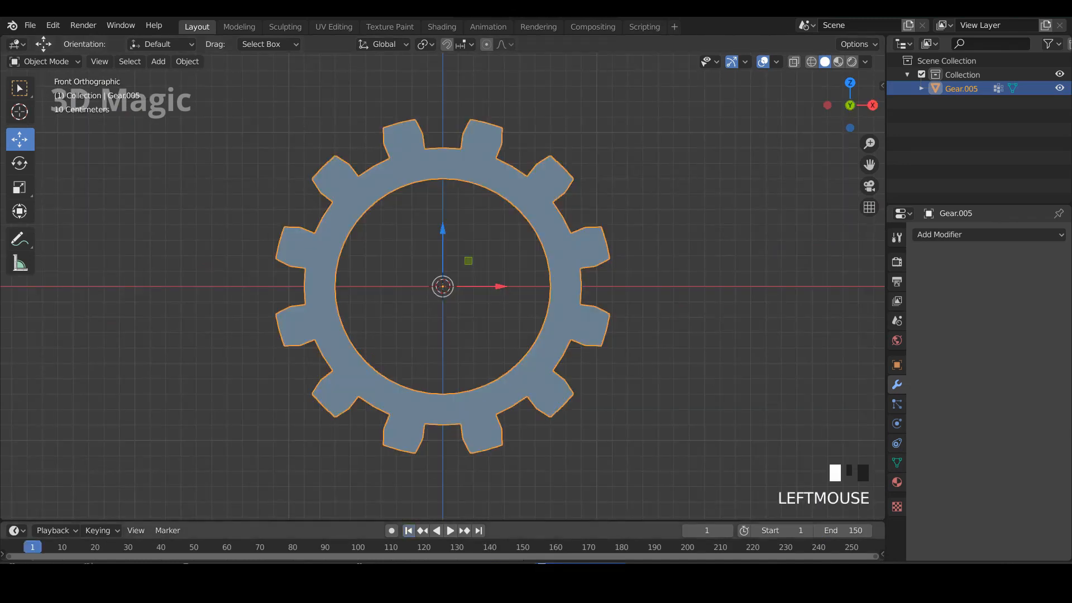
left_click(391, 531)
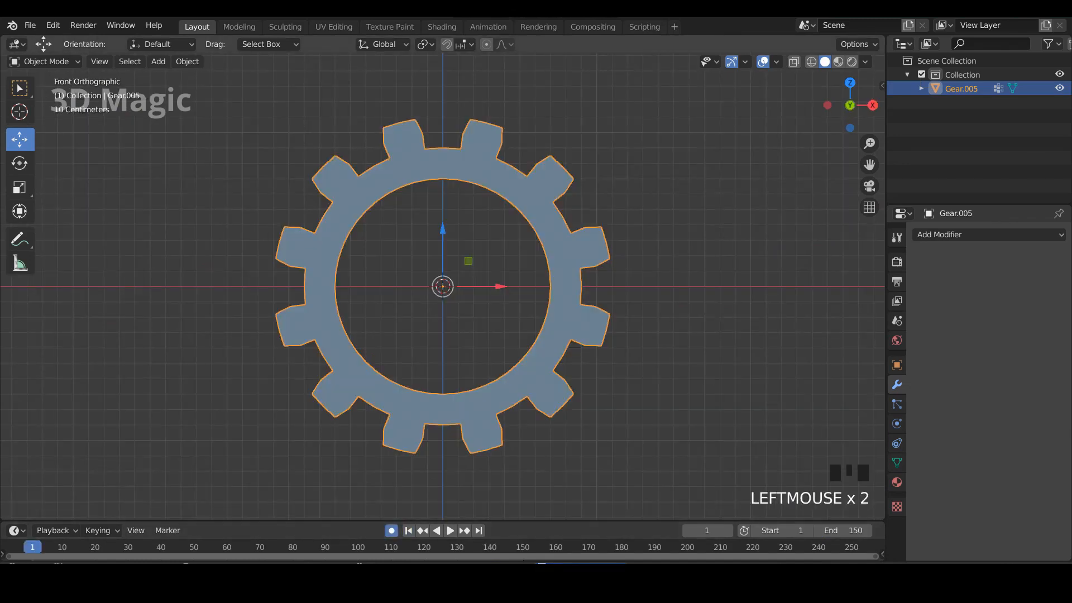
key("n")
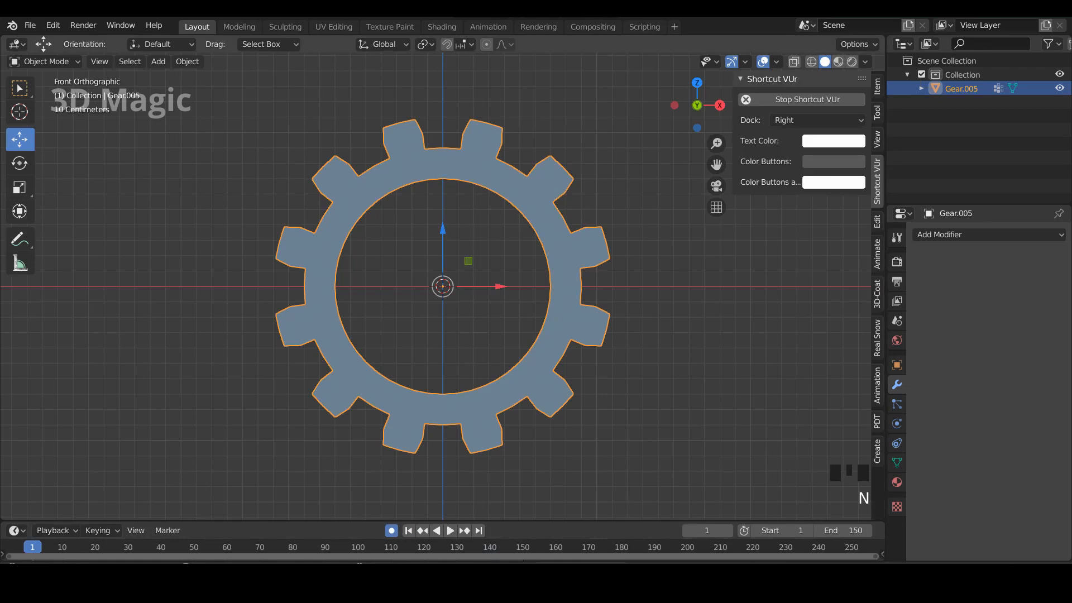
left_click(877, 139)
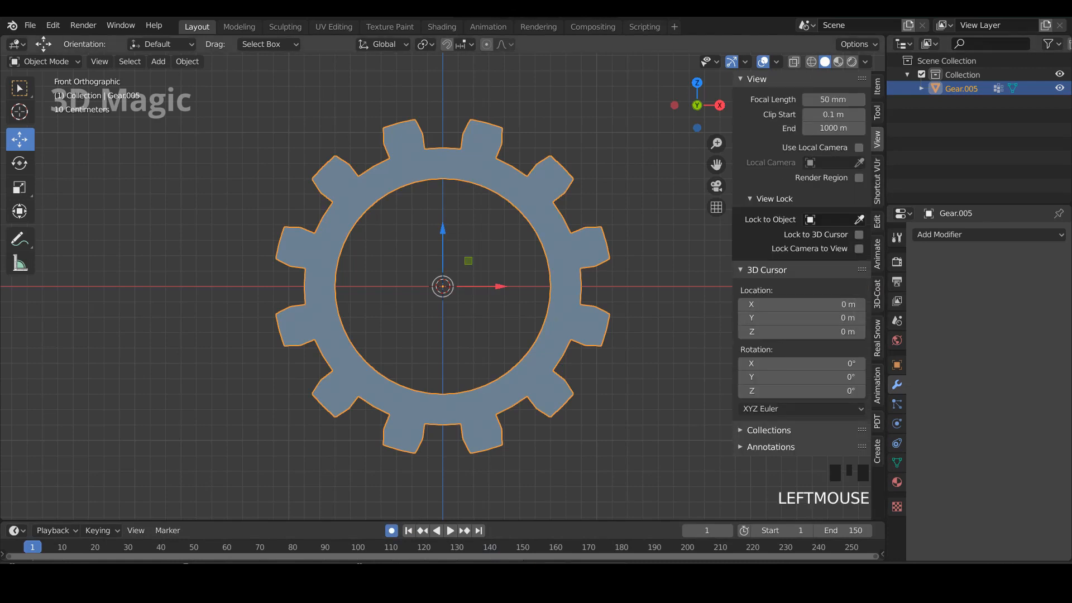
left_click(877, 112)
left_click(877, 85)
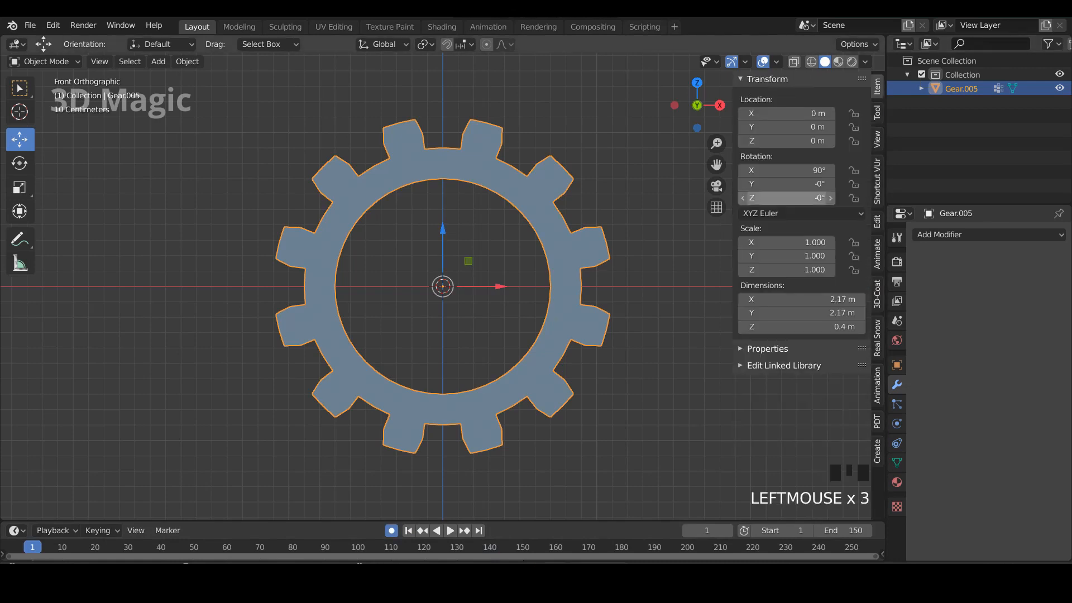
right_click(785, 171)
left_click(768, 173)
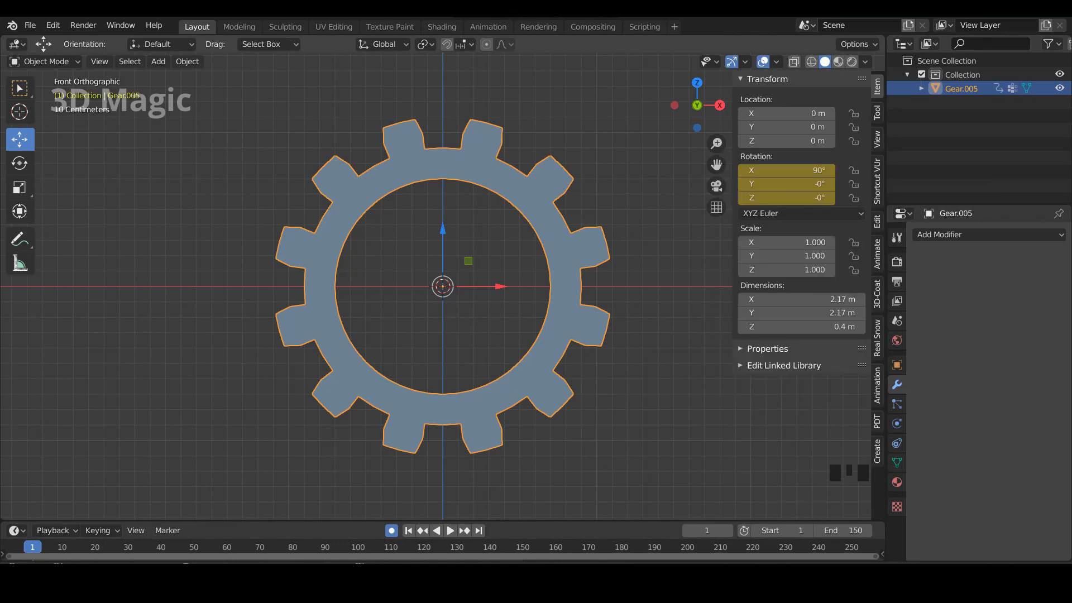
key("ctrl+z")
key("shift+a")
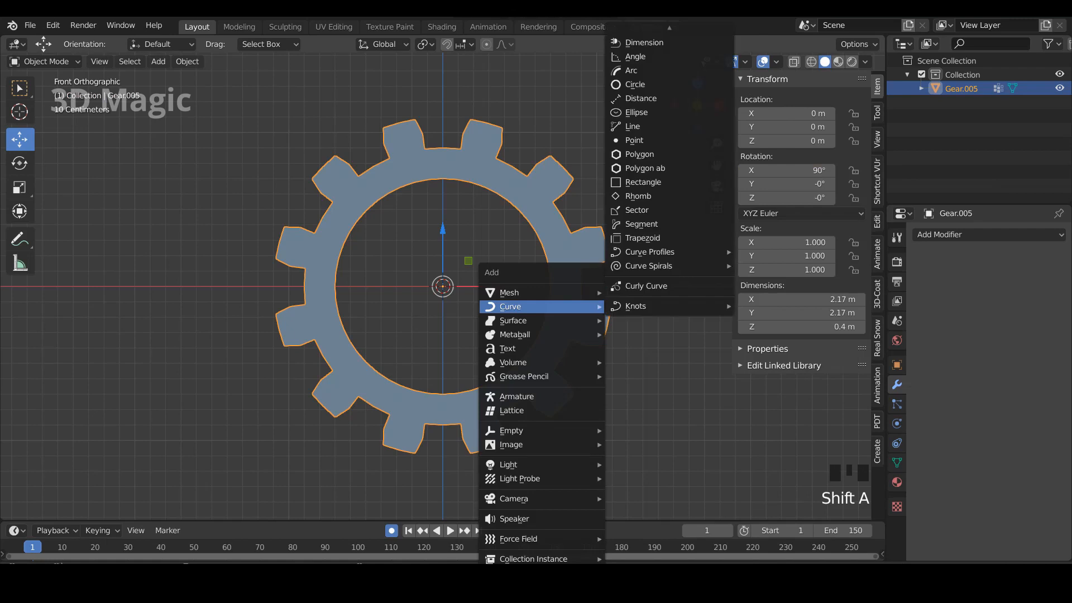
Apply all transforms to the gear and keep it selected
key("ctrl+a")
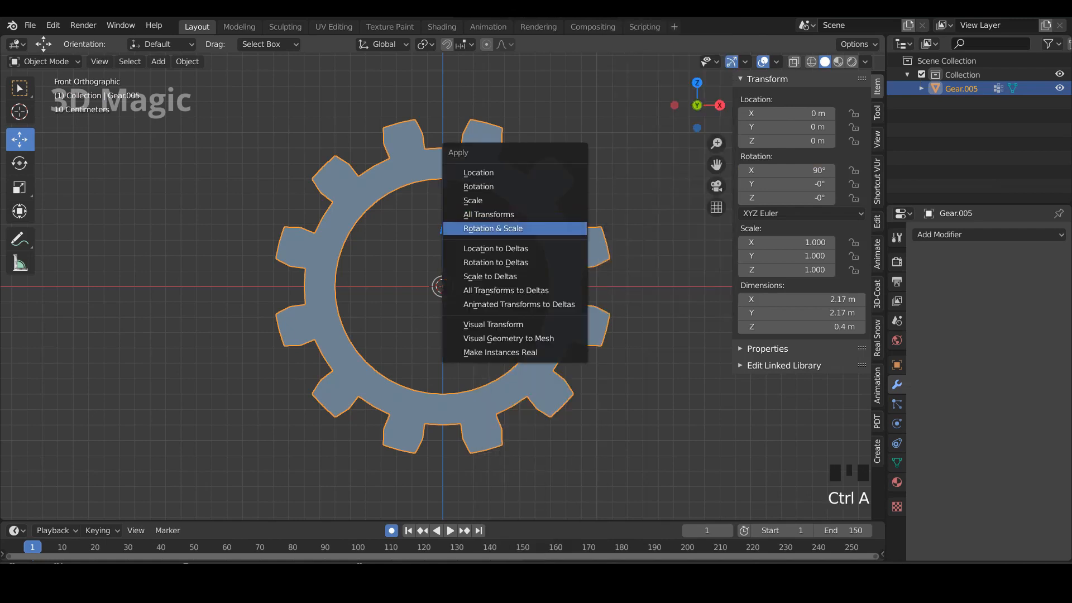
left_click(488, 214)
left_click(489, 215)
left_click(516, 188)
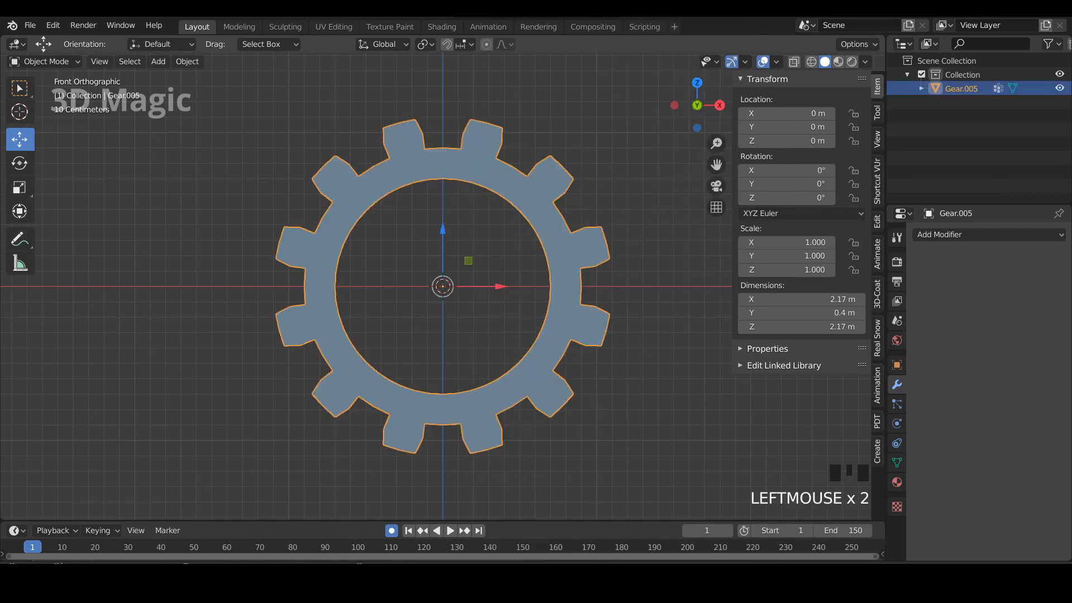
left_click(446, 357)
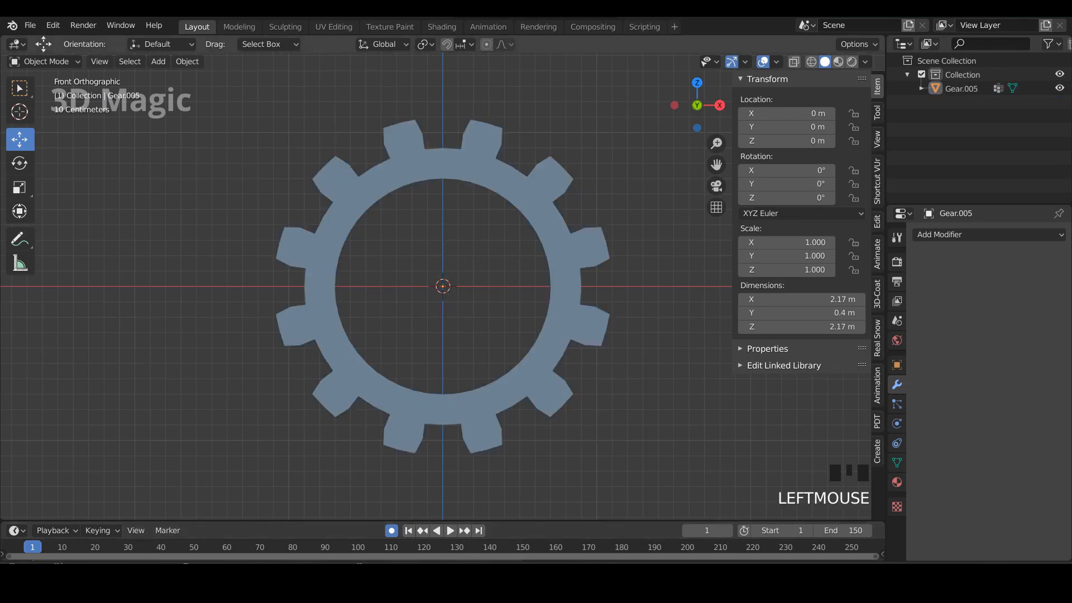
left_click(447, 357)
left_click(447, 409)
Insert rotation keyframes for the gear at frame 1
left_click(409, 531)
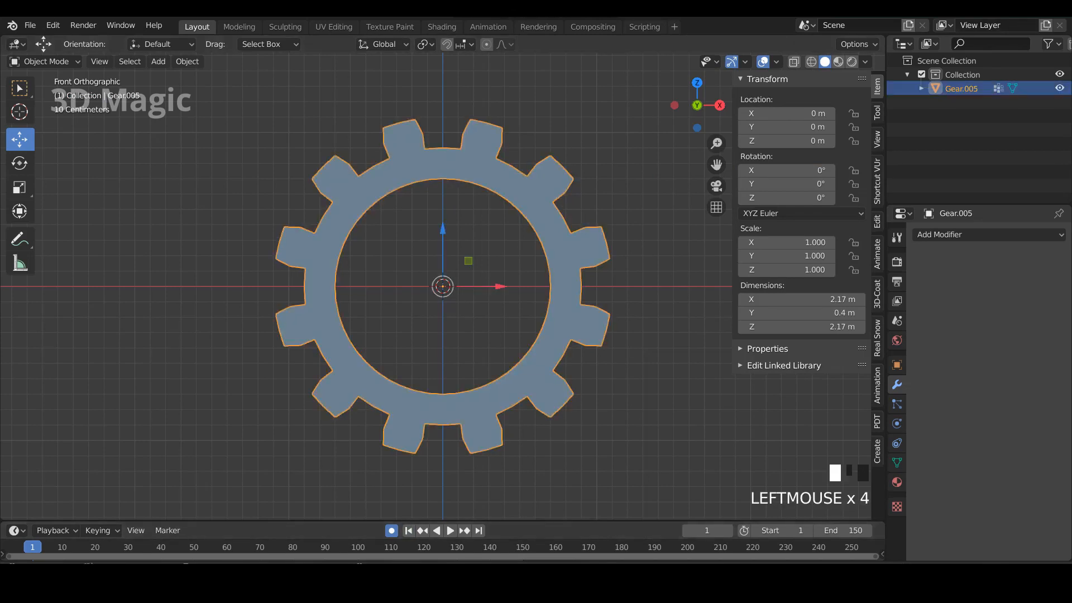
left_click(787, 184)
right_click(786, 185)
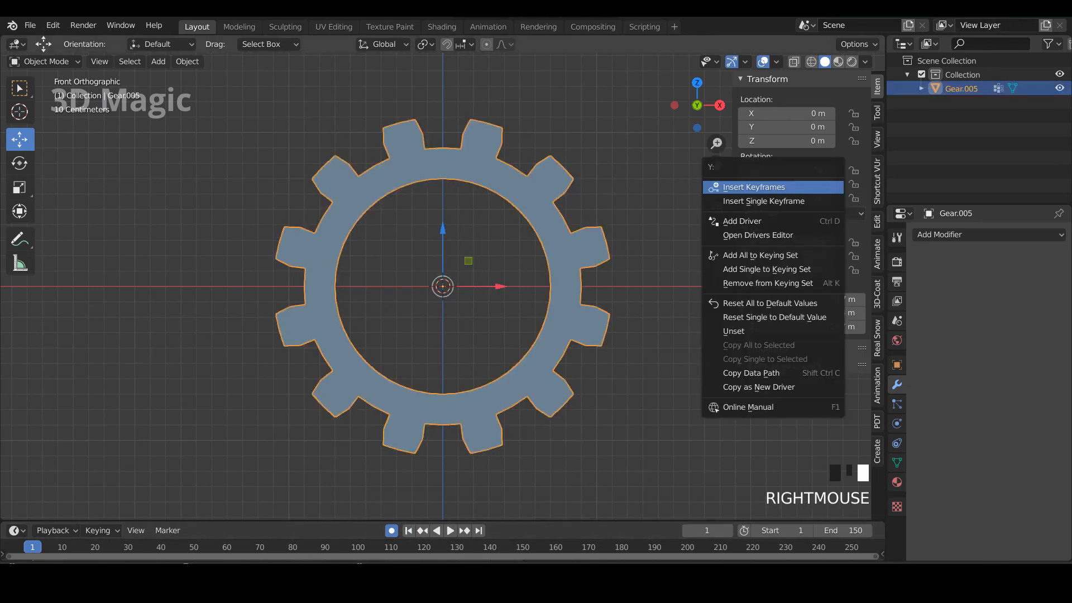
left_click(787, 185)
Set the gear's Y rotation to 360° at frame 150 to key a full turn
left_click(478, 531)
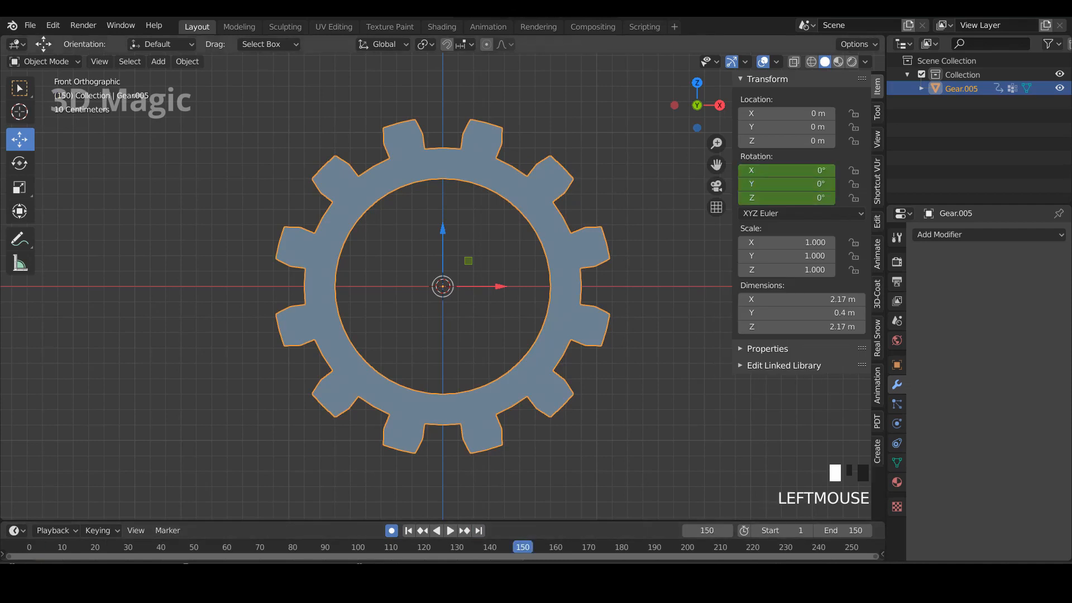
left_click_drag(786, 184, 818, 185)
left_click(787, 184)
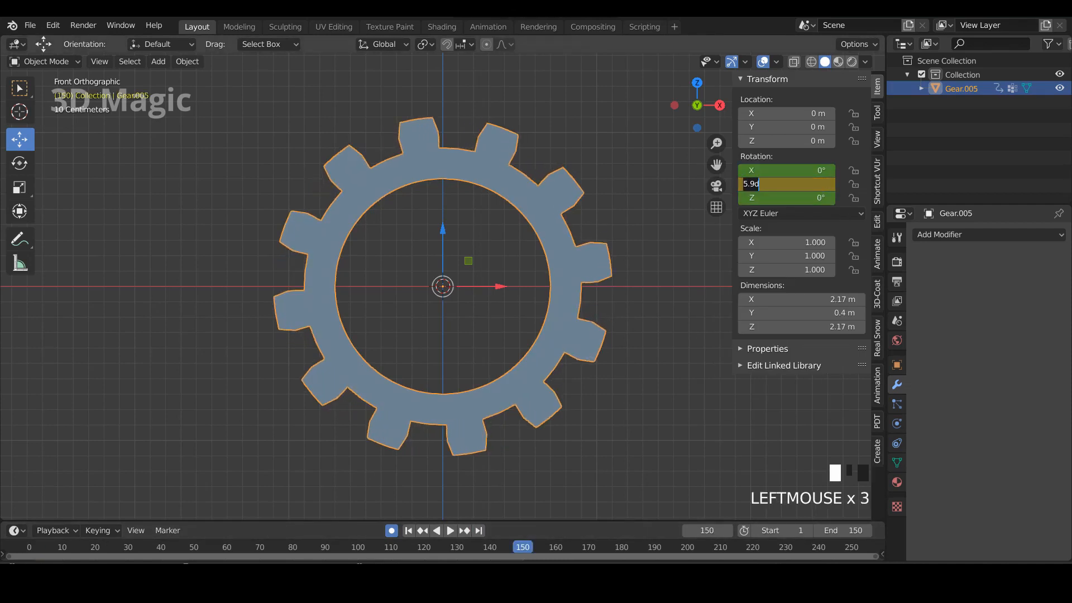
type("360")
key("Return")
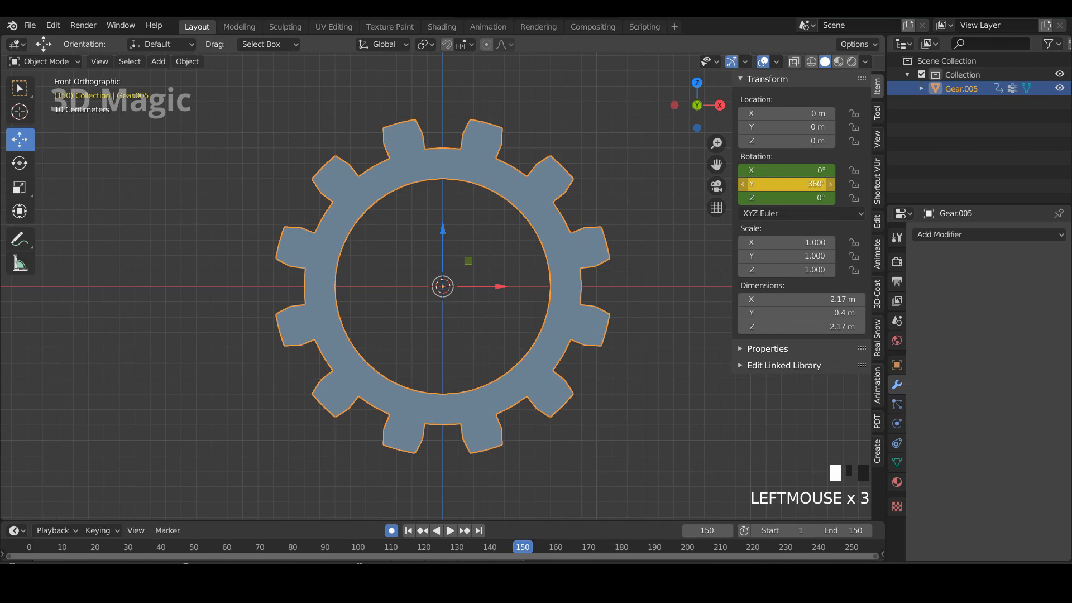
Play back the gear's rotation with the transform values hidden, stop it, and save the file
left_click(659, 257)
key("space")
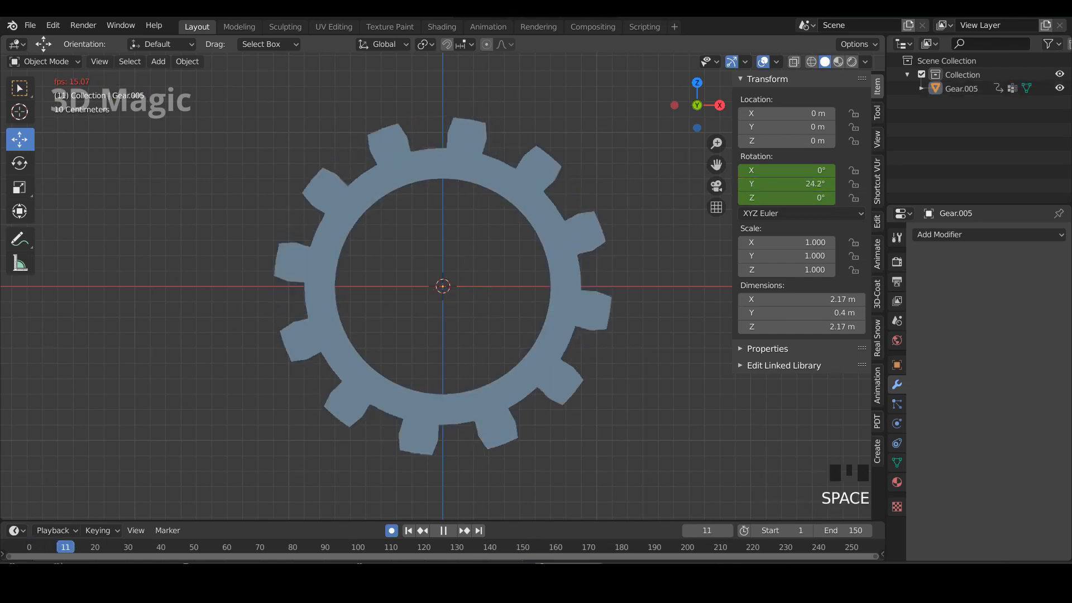
key("n")
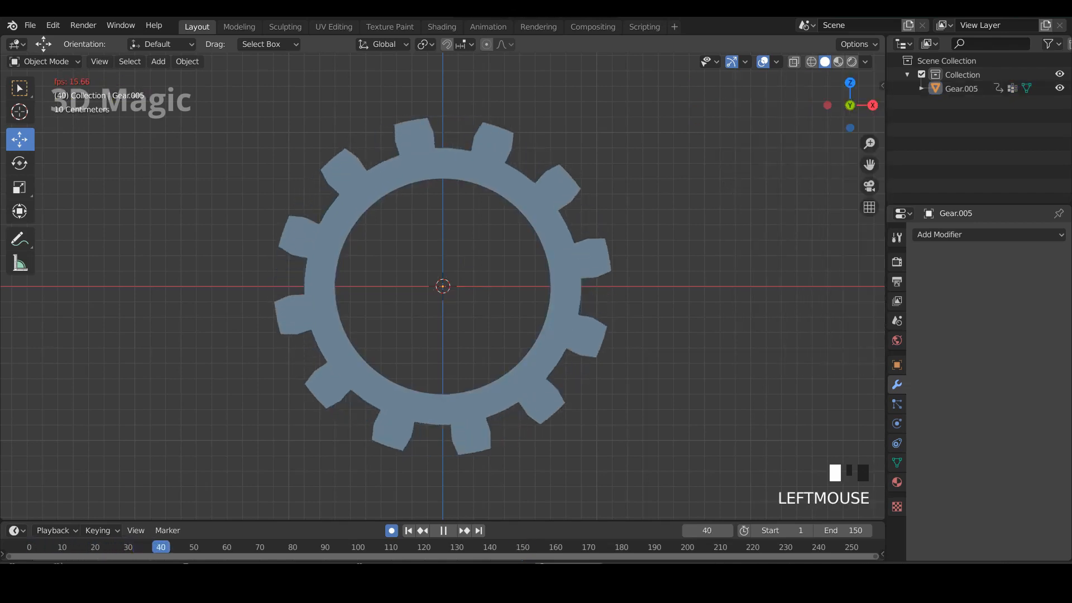
key("space")
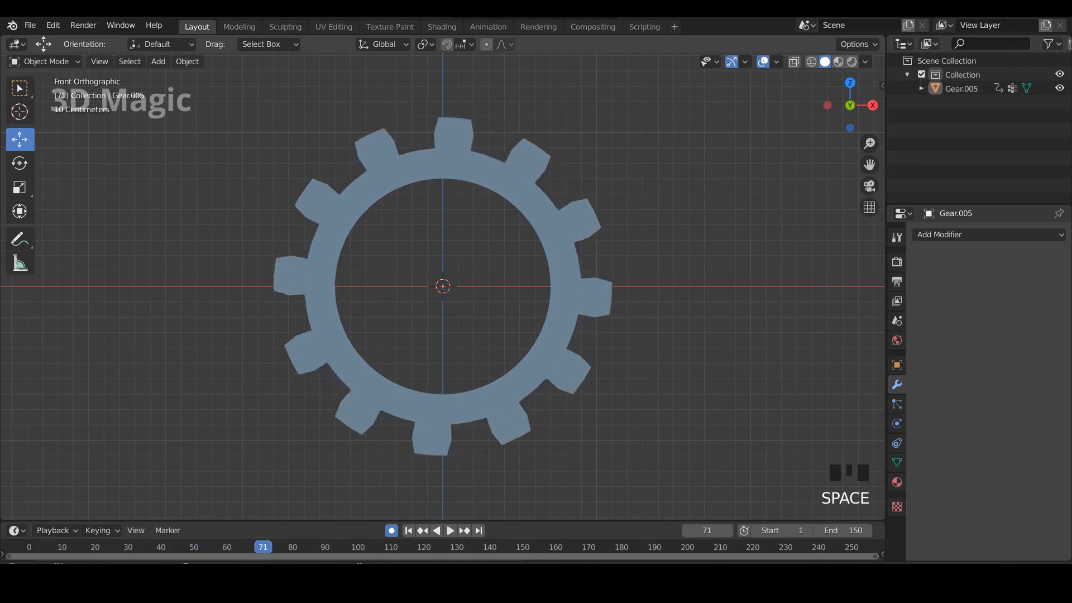
left_click(658, 257)
key("ctrl+s")
Return to frame 1 with the gear selected and turn off auto keying
left_click(563, 268)
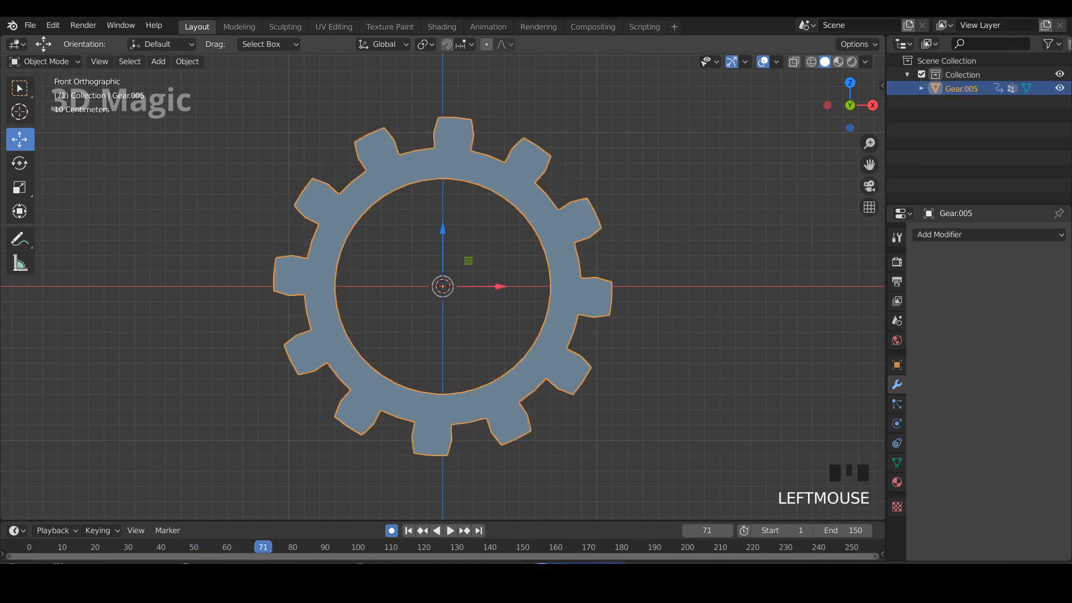
left_click(408, 531)
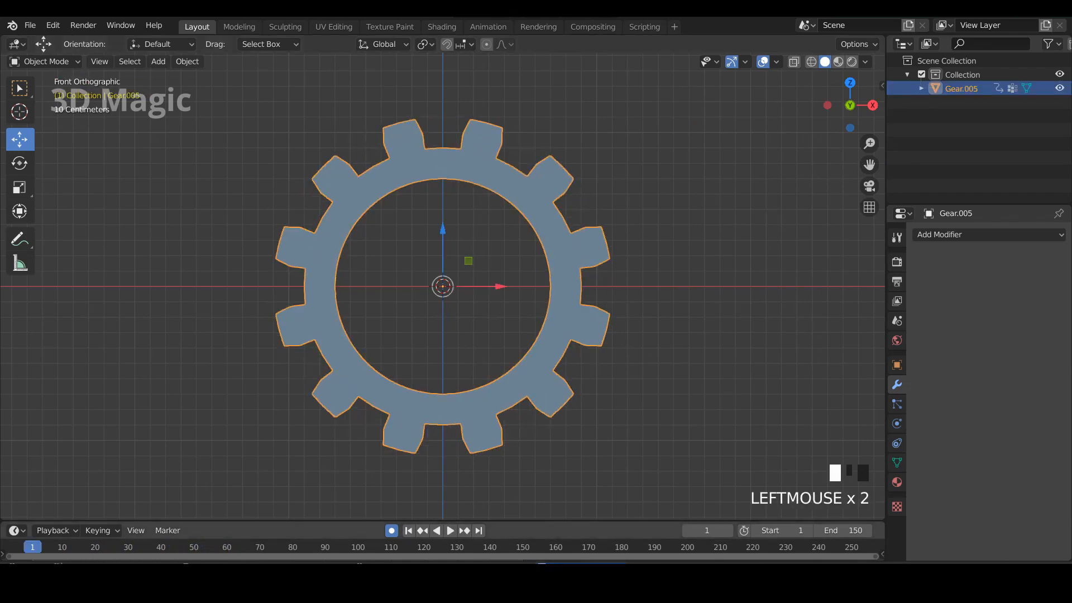
left_click(392, 531)
left_click(564, 279)
Play the gear's rotation in an angled perspective view and stop it at about frame 30
scroll(564, 279, "down", 2)
middle_click_drag(614, 279, 647, 311)
left_click(650, 295)
key("space")
key("space")
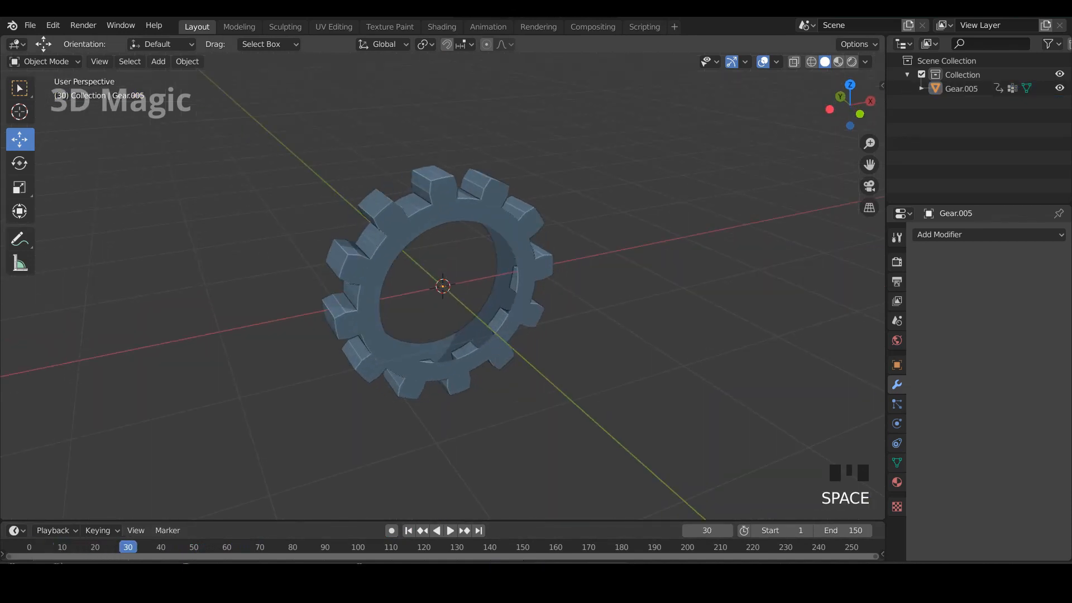
Add a Wireframe modifier to the gear
left_click(525, 280)
left_click(960, 234)
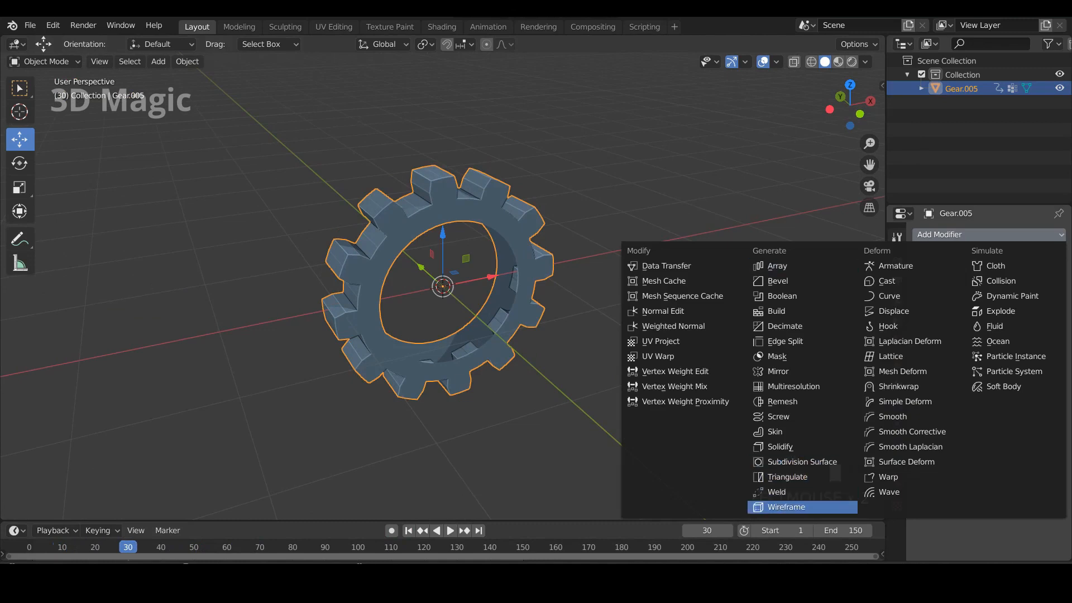
left_click(786, 506)
left_click(647, 346)
scroll(647, 347, "up", 2)
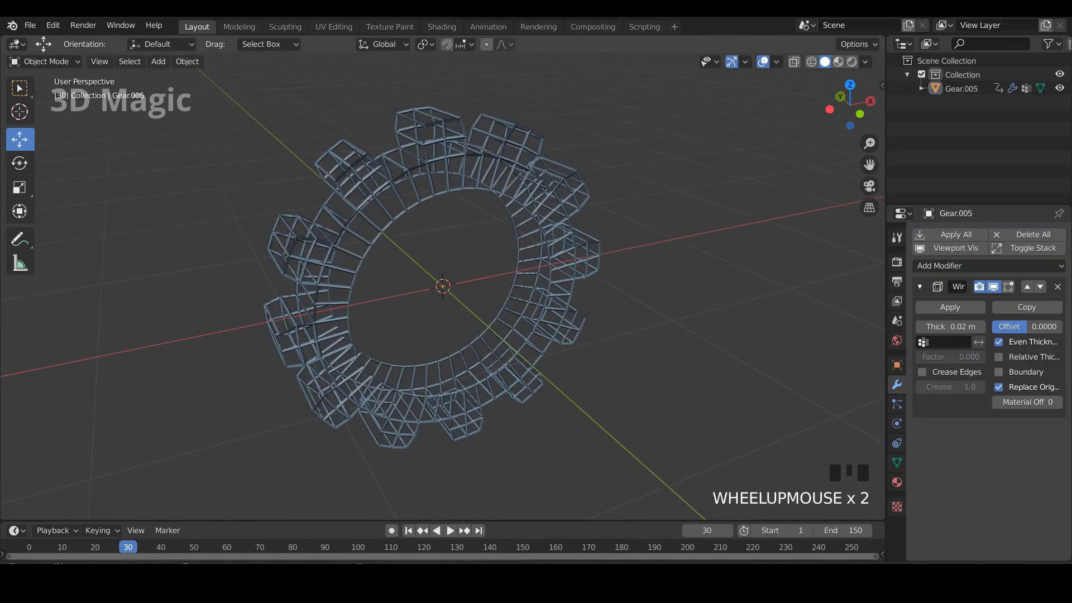
Examine the wireframe gear from the front and at an angle, and preview its rotation animation
middle_click_drag(648, 346, 715, 346, "alt")
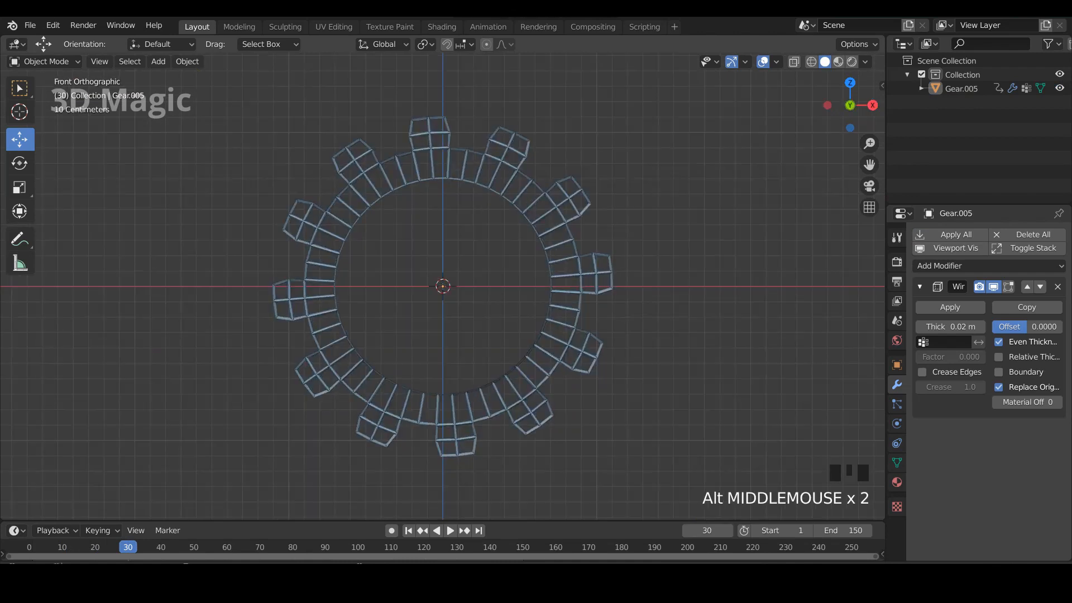
scroll(442, 286, "up", 2)
middle_click_drag(447, 268, 467, 305, "shift")
left_click(468, 305)
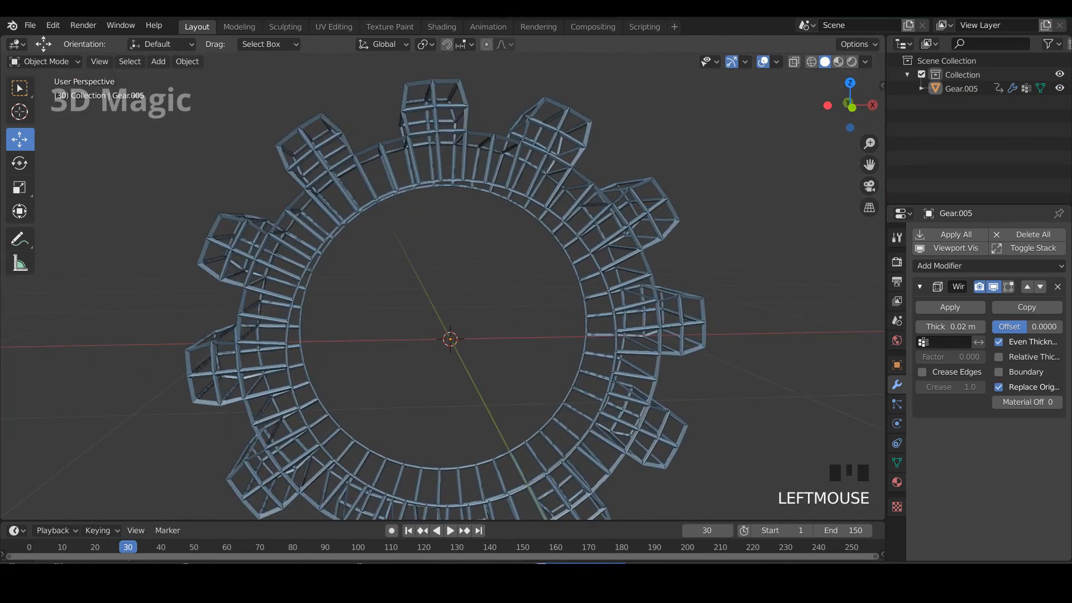
key("space")
scroll(450, 329, "down", 1)
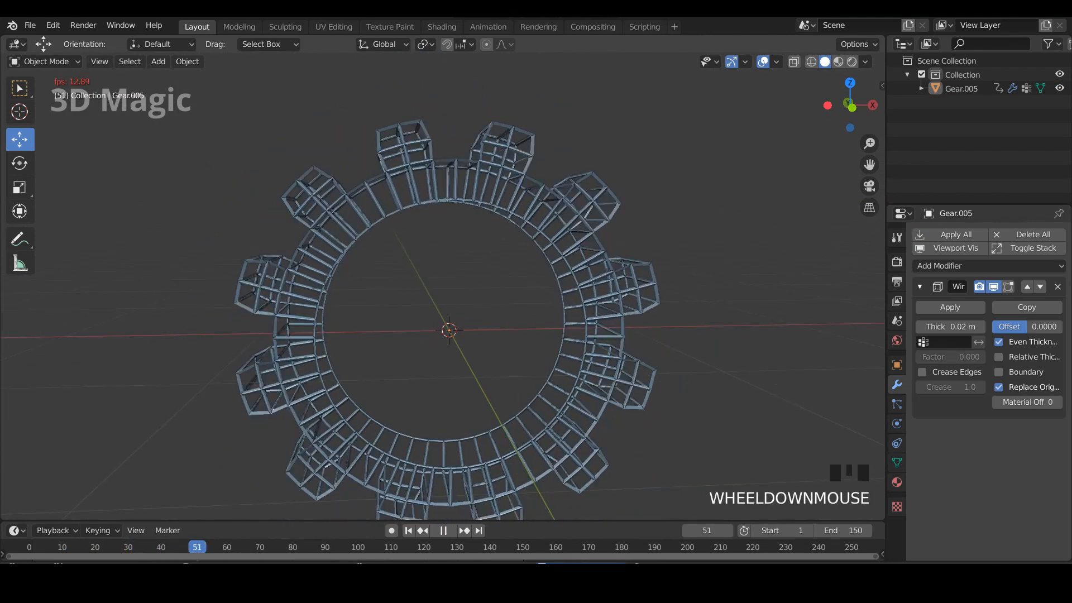
key("space")
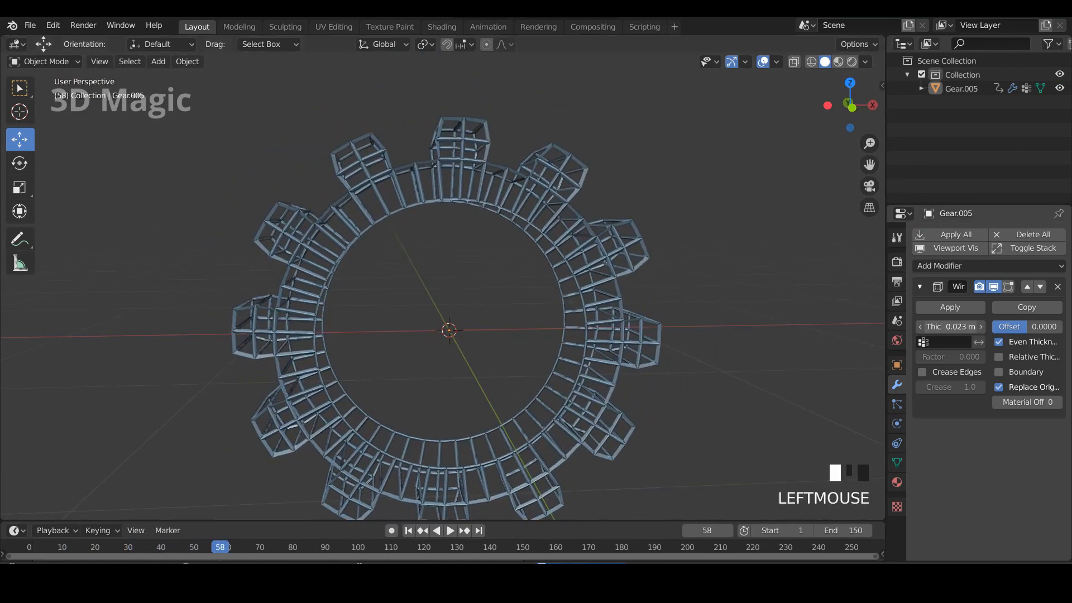
Reduce the Wireframe modifier's thickness to about 0.014 m
mouse_move(952, 327)
left_mouse_down()
mouse_move(967, 326)
mouse_move(945, 326)
left_mouse_up()
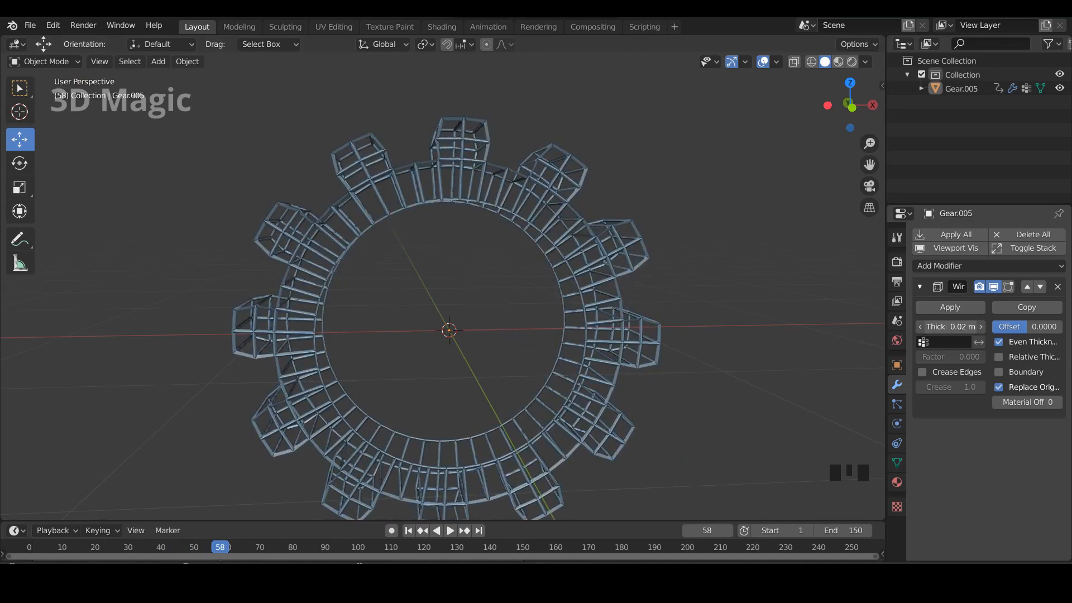
left_click_drag(945, 326, 941, 326)
left_click(720, 335)
middle_click_drag(704, 334, 698, 313)
Enable Boundary on the Wireframe modifier, trying Crease Edges and Relative Thickness, and select the gear in the front view
left_click(921, 372)
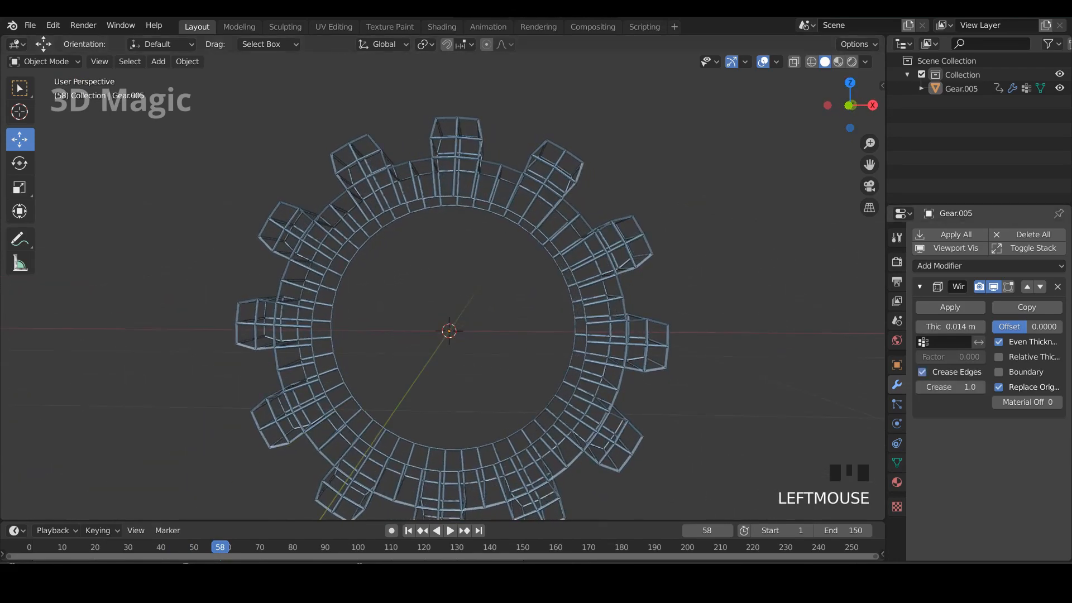
left_click(922, 371)
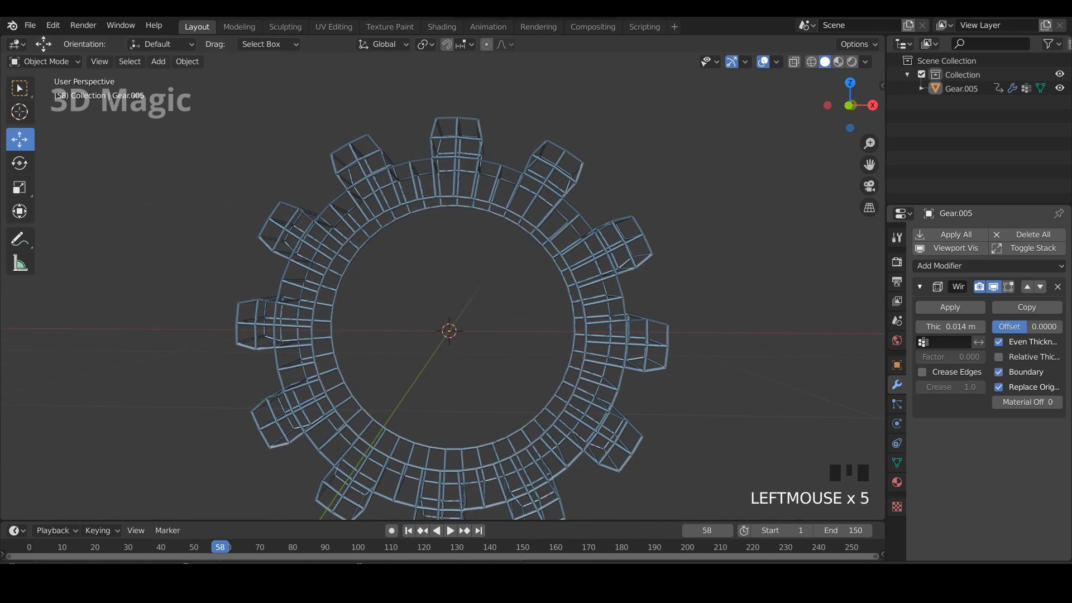
left_click(998, 356)
left_click(999, 357)
left_click(737, 313)
middle_click_drag(626, 329, 602, 334)
left_click(611, 335)
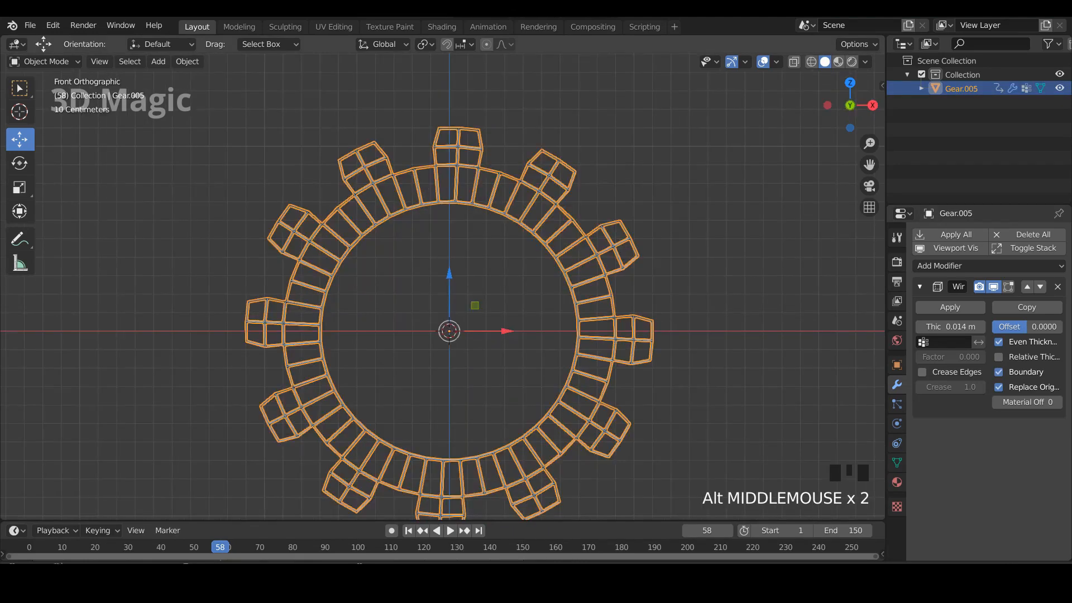
Duplicate the wireframe gear and place the copy beside the original along the X axis
scroll(441, 287, "down", 1)
key("shift+d")
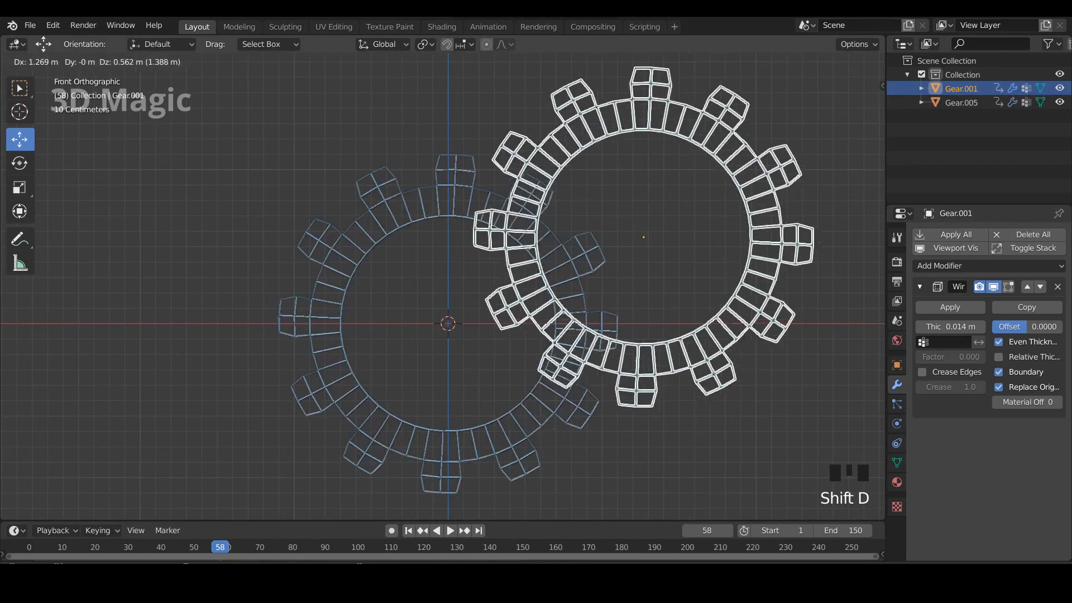
key("Escape")
left_click_drag(506, 323, 797, 323)
middle_click_drag(797, 323, 738, 326, "shift")
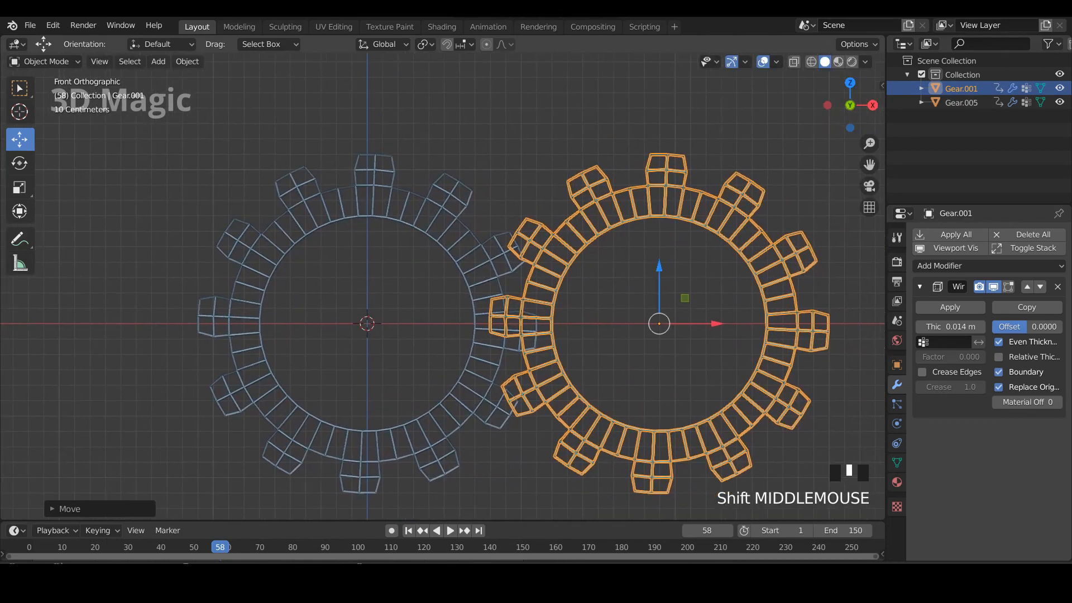
left_click_drag(717, 324, 765, 324)
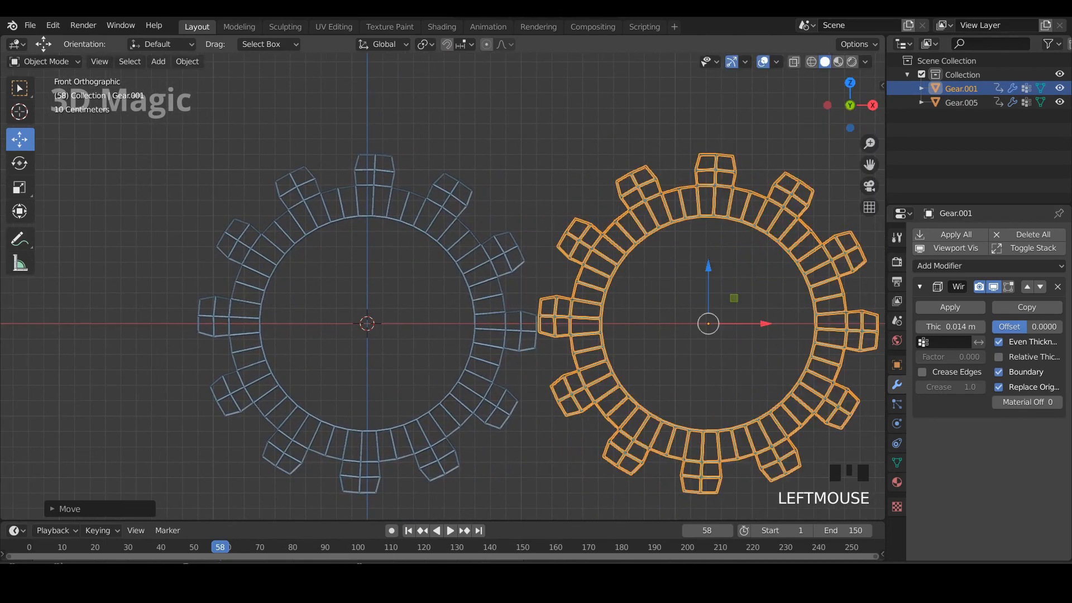
At the first frame, reposition the duplicate gear at about X 1.99 m and Z 0.25 m, fitting its teeth between the original gear's teeth
left_click(408, 531)
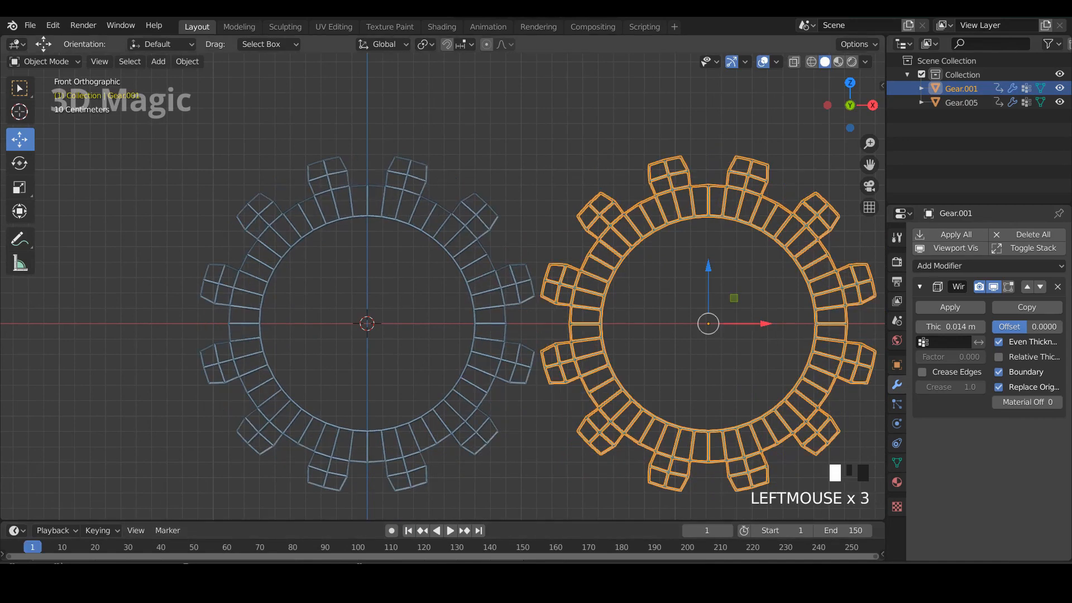
left_click_drag(762, 324, 722, 323)
left_click_drag(668, 267, 668, 228)
scroll(669, 228, "up", 2)
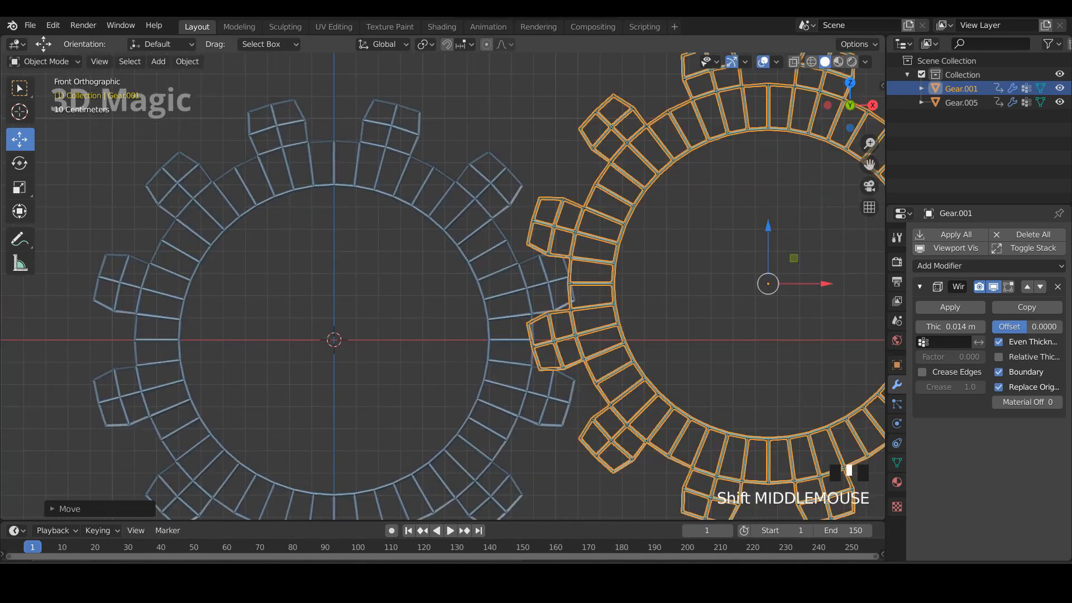
middle_click_drag(668, 227, 536, 214, "shift")
left_click_drag(693, 269, 700, 269)
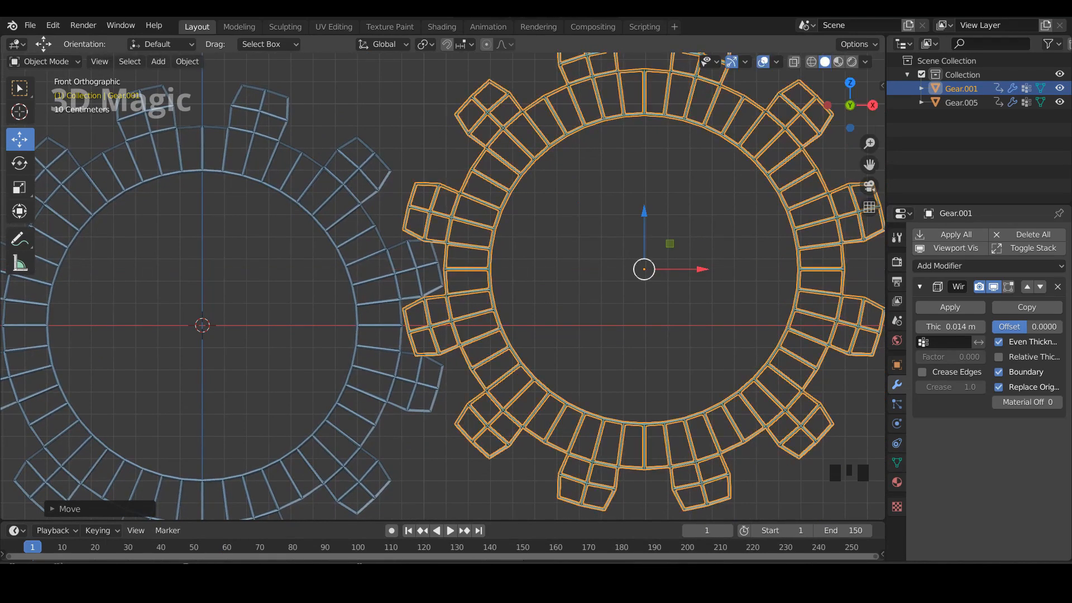
left_click_drag(644, 211, 643, 211)
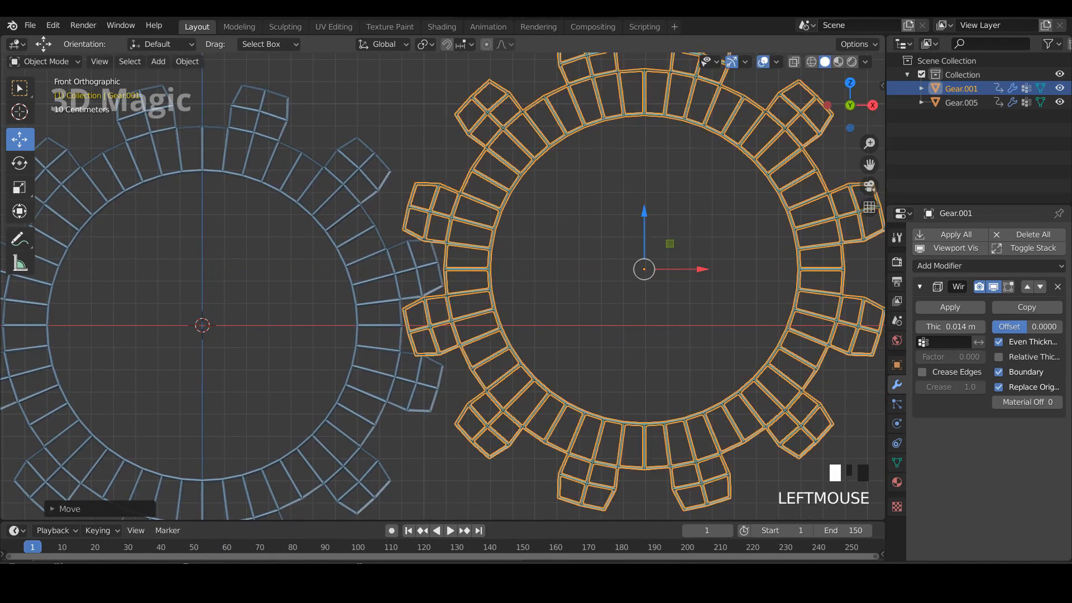
left_click(648, 219)
Play the animation to check how the gears' teeth mesh, and show the duplicate gear's transform values
key("space")
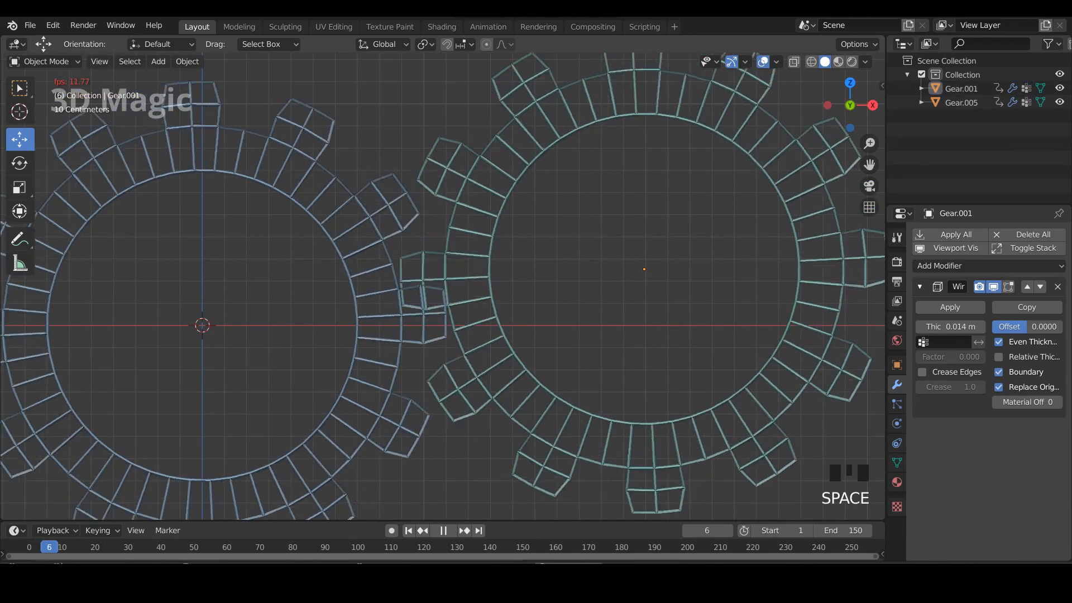
key("space")
scroll(441, 287, "down", 2)
left_click(462, 271)
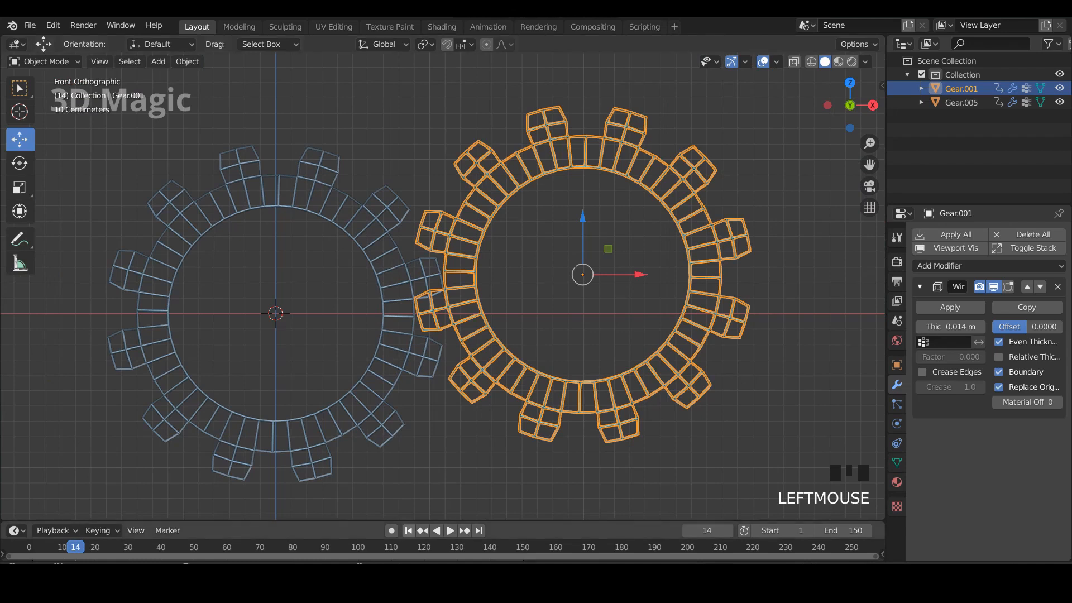
left_click(409, 531)
key("n")
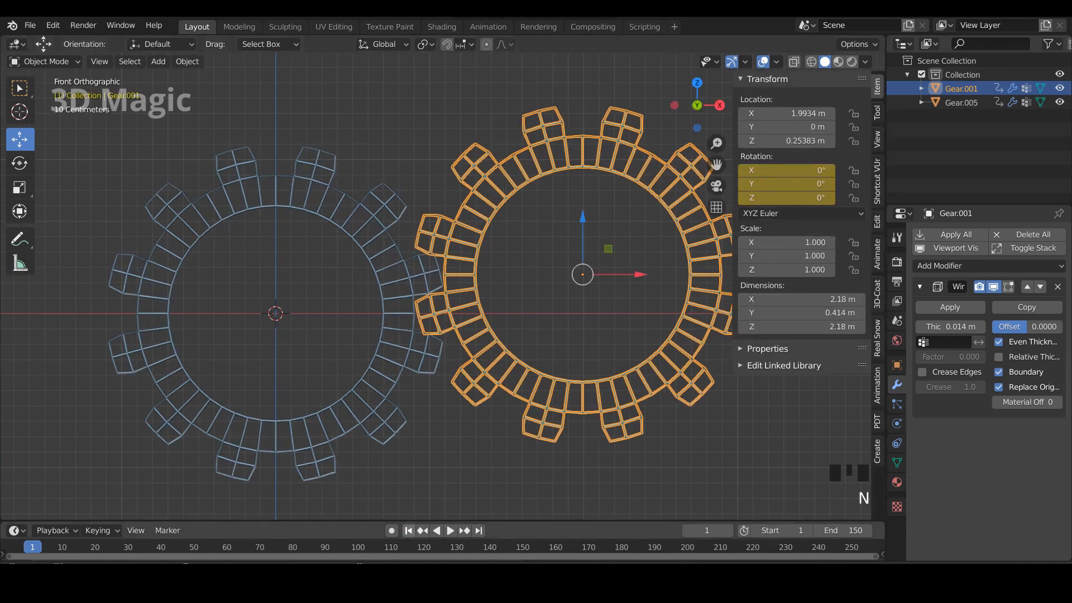
left_click(479, 531)
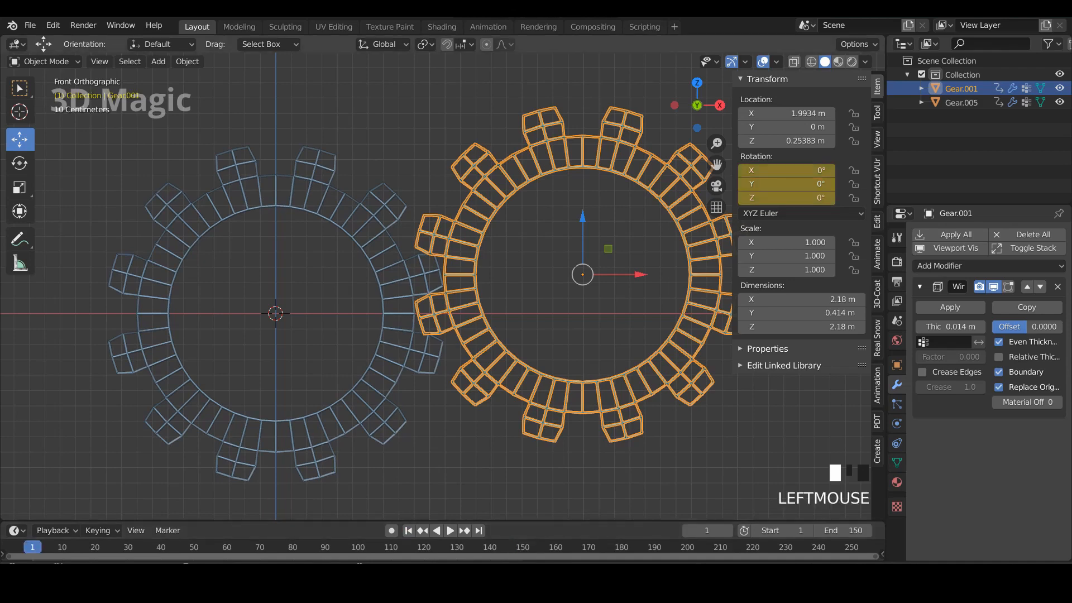
key("space")
key("space")
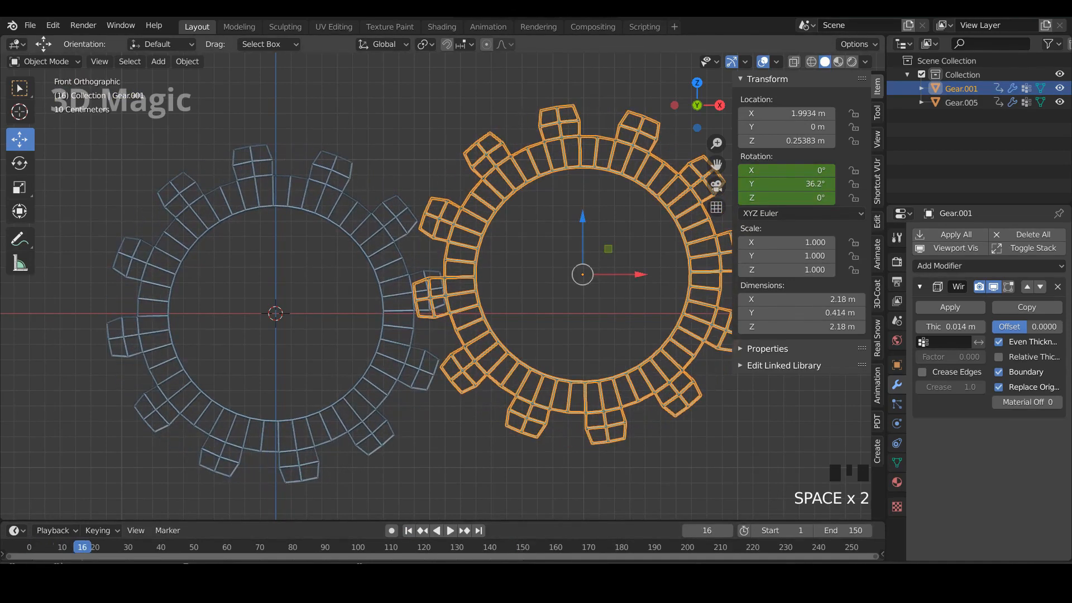
Turn on auto keying and key the duplicate gear's Y rotation to -360° at frame 150
left_click(408, 530)
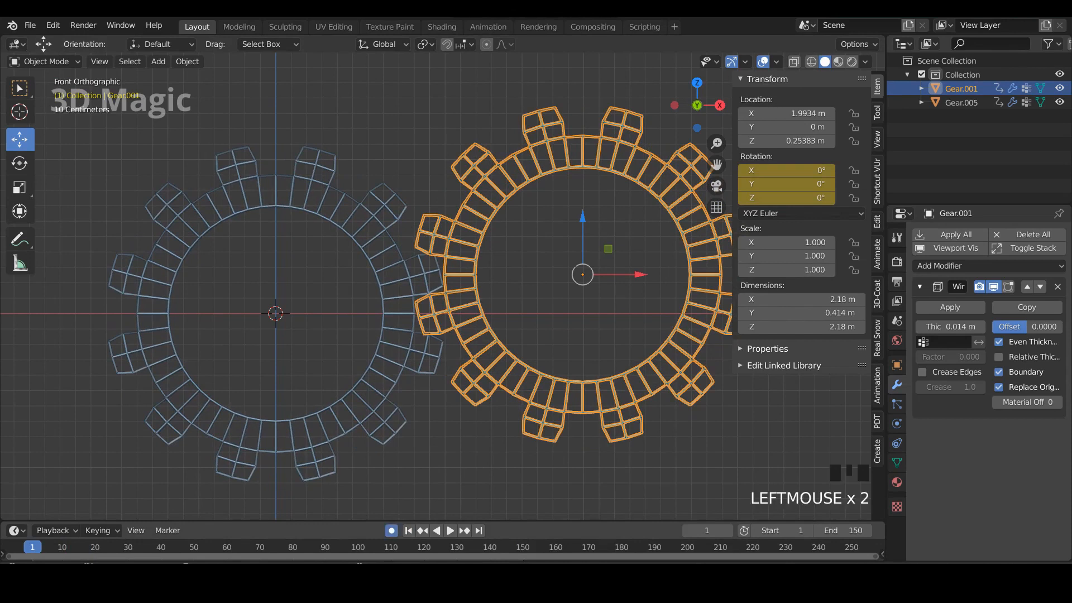
right_click(784, 184)
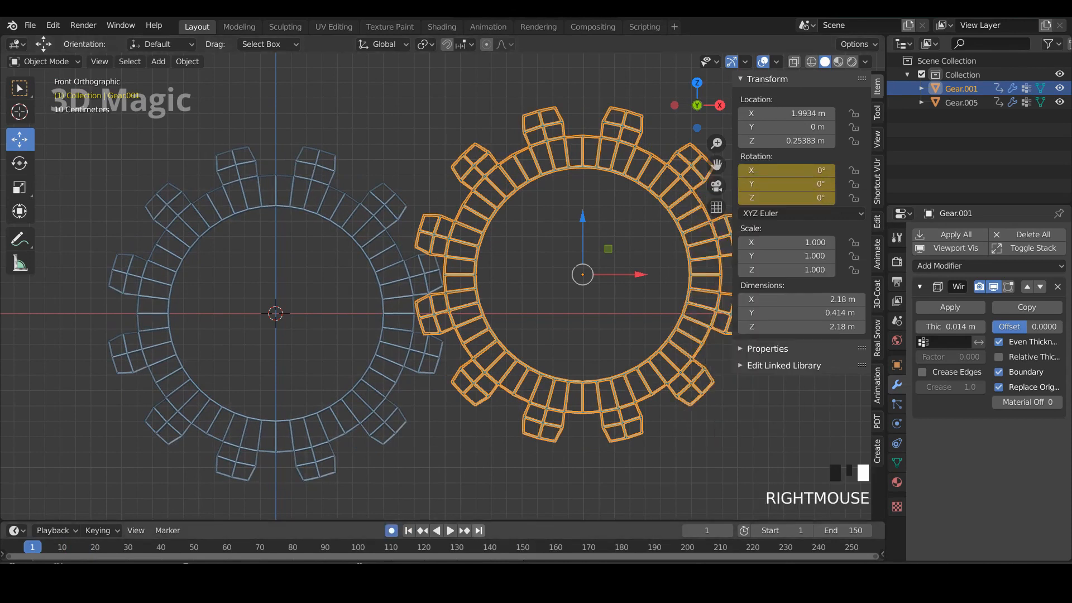
left_click(478, 530)
left_click(784, 184)
type("360d")
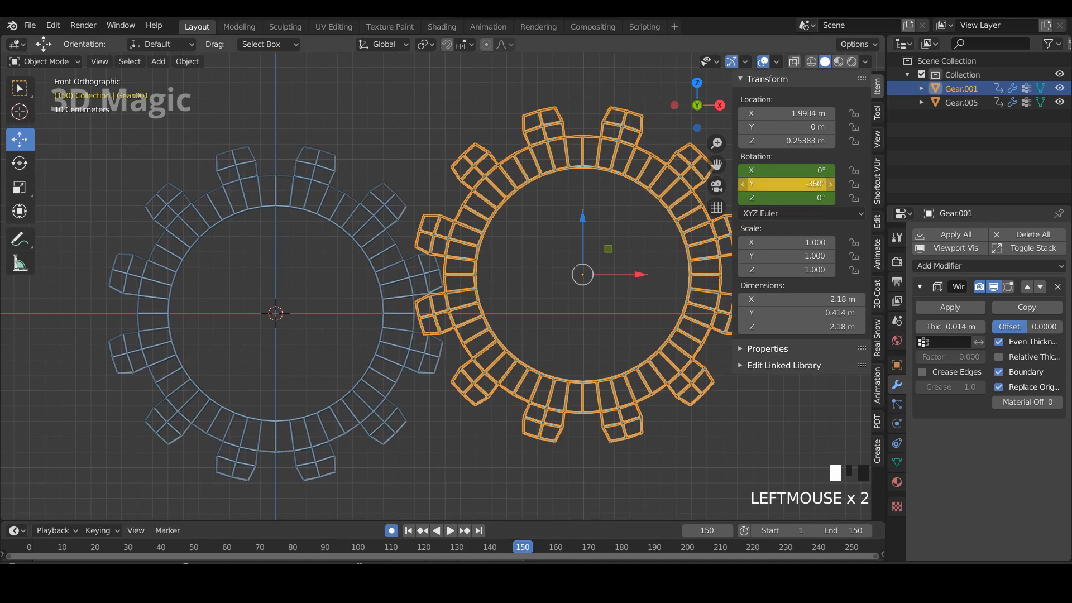
Preview the two gears' rotation from the front and at an angle, turn off auto keying, and save the file
key("space")
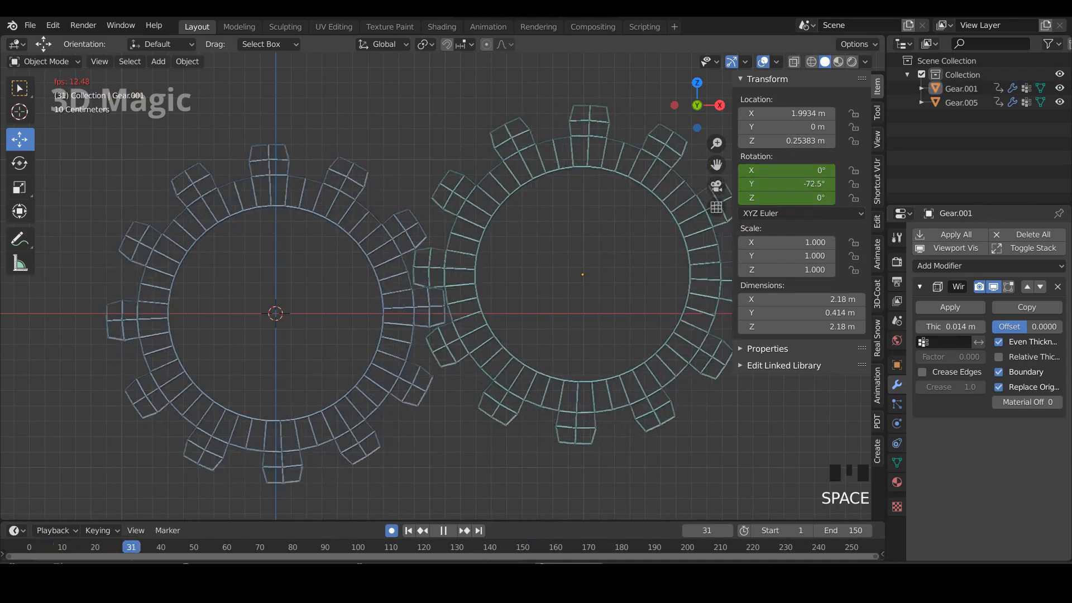
key("space")
key("space")
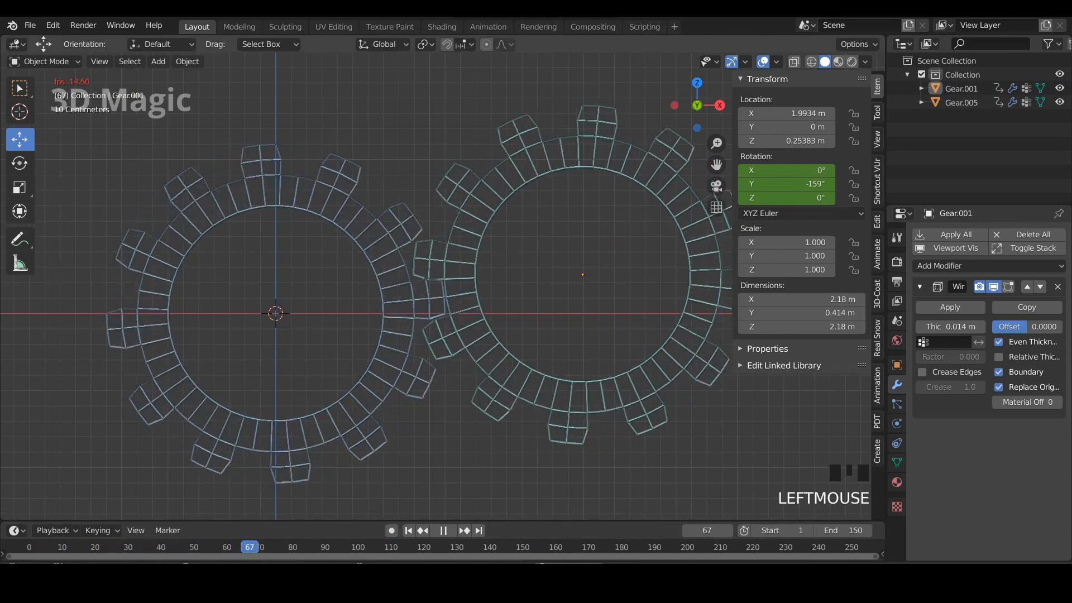
key("n")
scroll(441, 279, "down", 3)
middle_click_drag(441, 279, 474, 247)
key("ctrl+s")
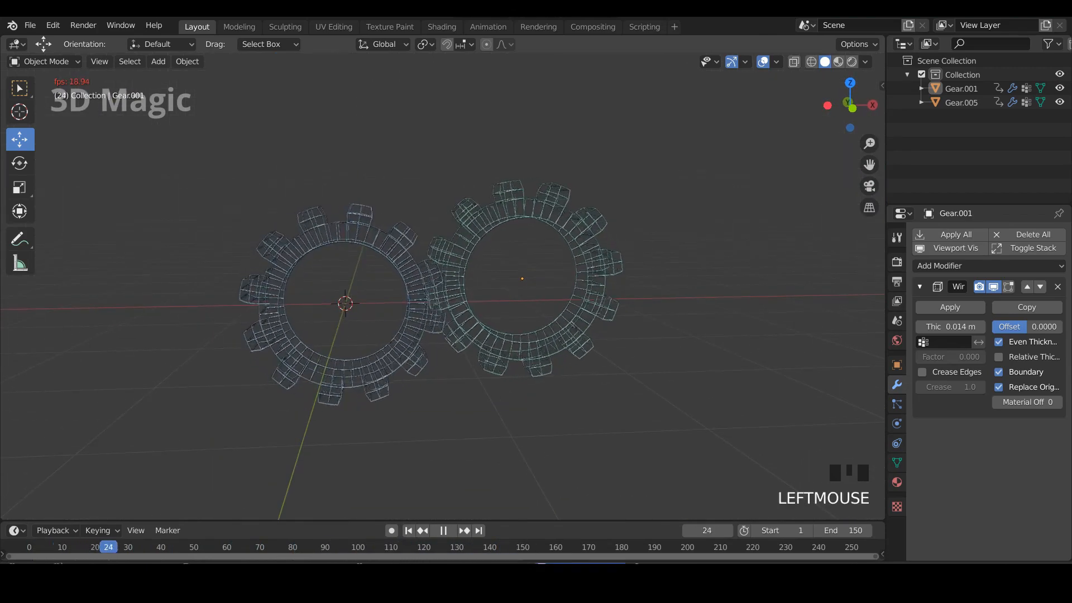
key("space")
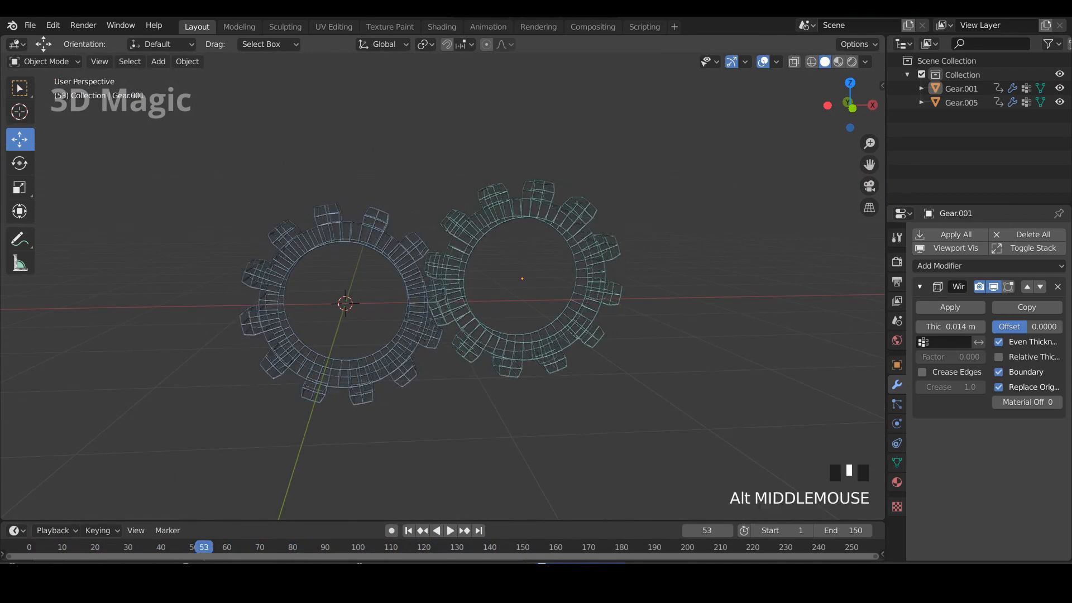
Add a mesh plane at the origin and scale it up uniformly
middle_click_drag(473, 248, 446, 248, "alt")
key("shift+a")
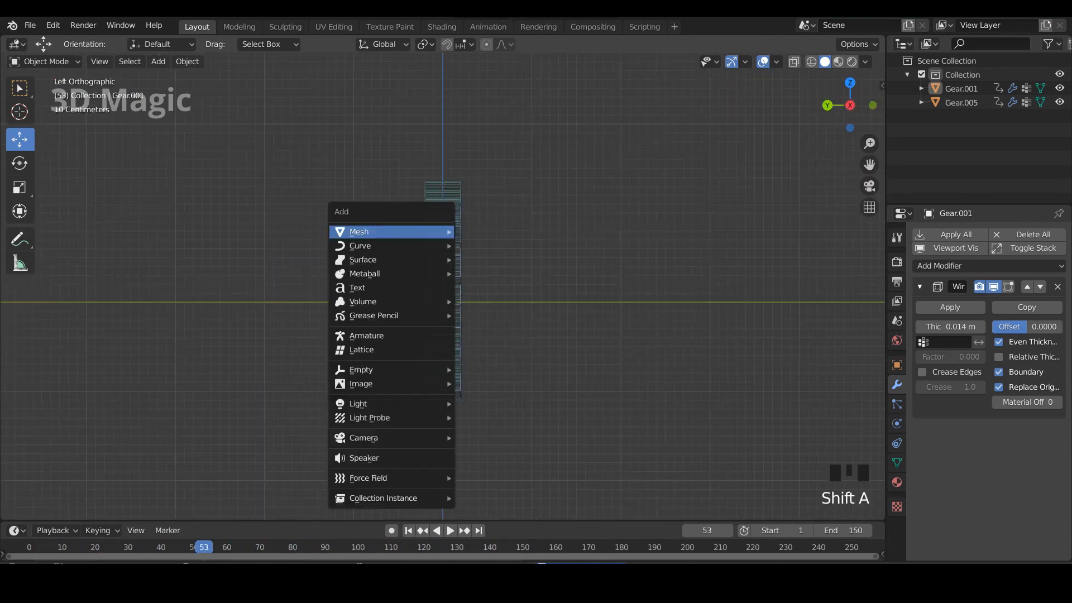
mouse_move(390, 232)
left_click(484, 231)
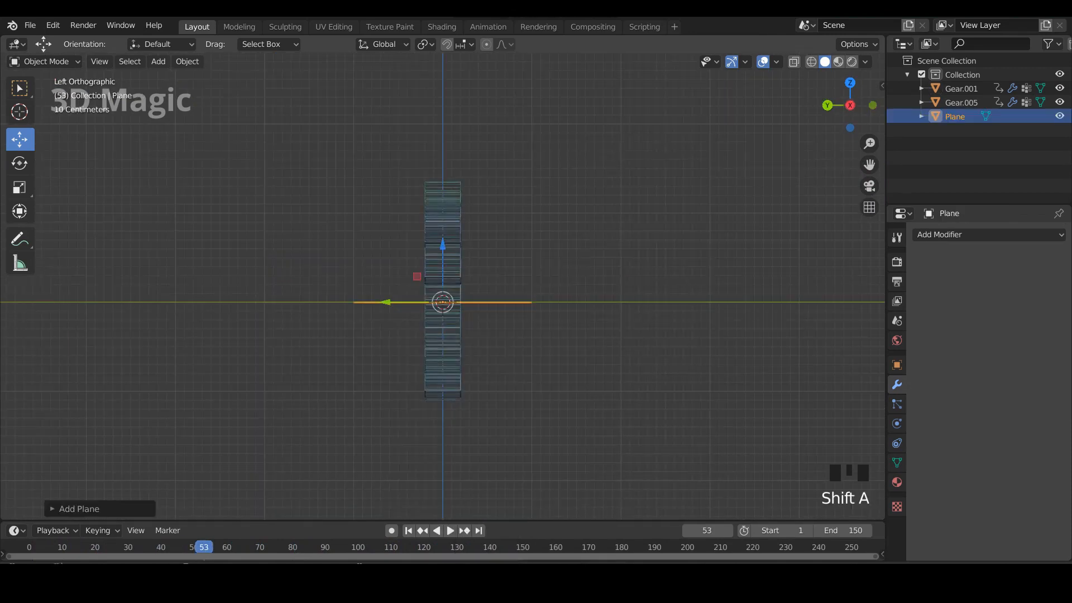
middle_click_drag(447, 248, 416, 218)
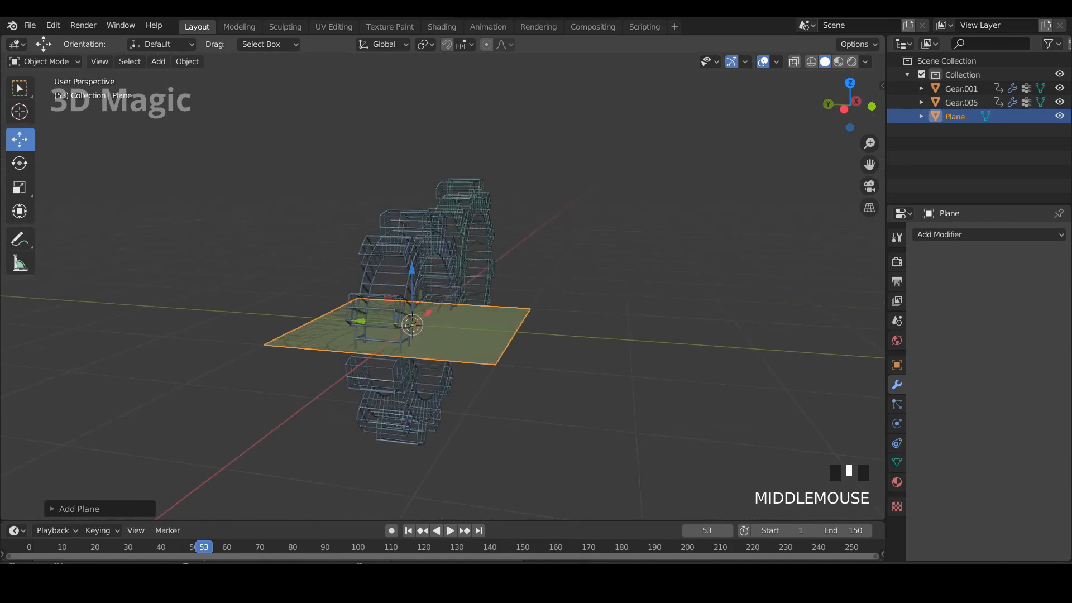
key("s")
left_click(770, 354)
Rotate the plane 90° about the X axis so it stands upright, keeping it selected
key("r")
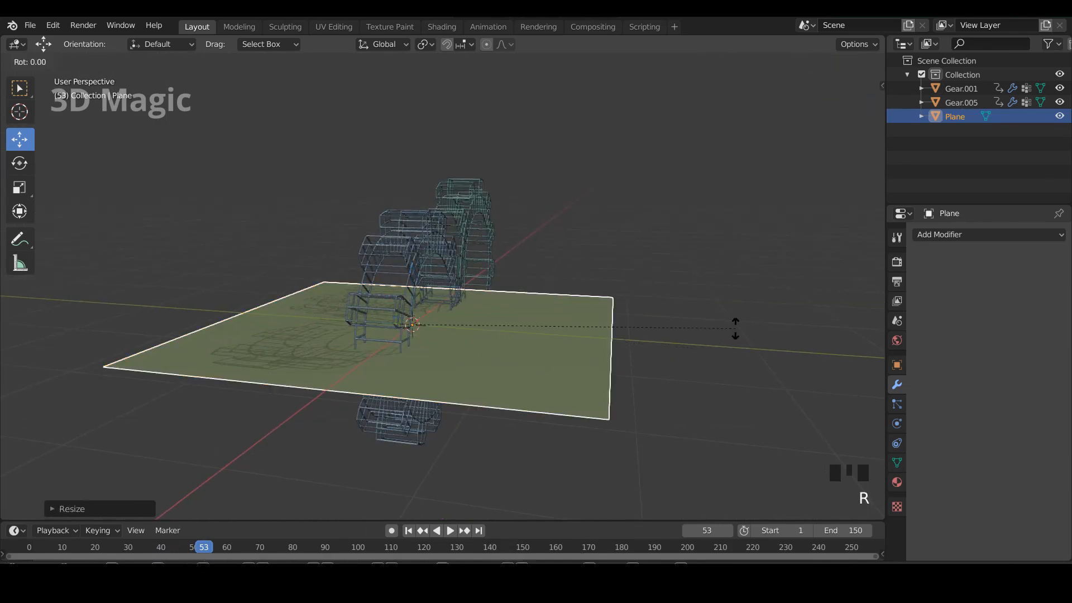
key("z")
key("x")
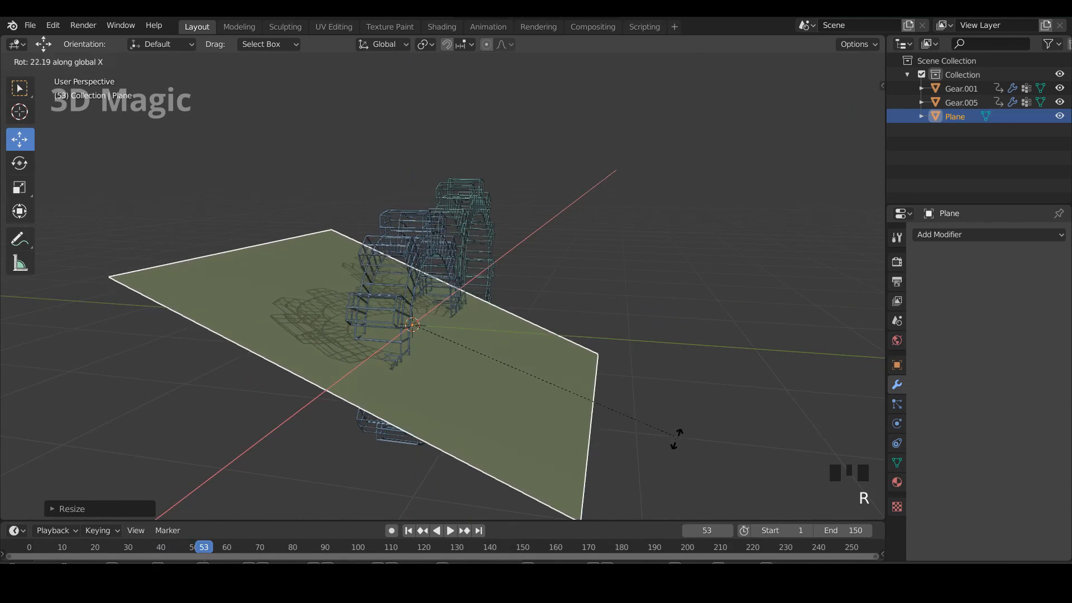
type("90")
key("Return")
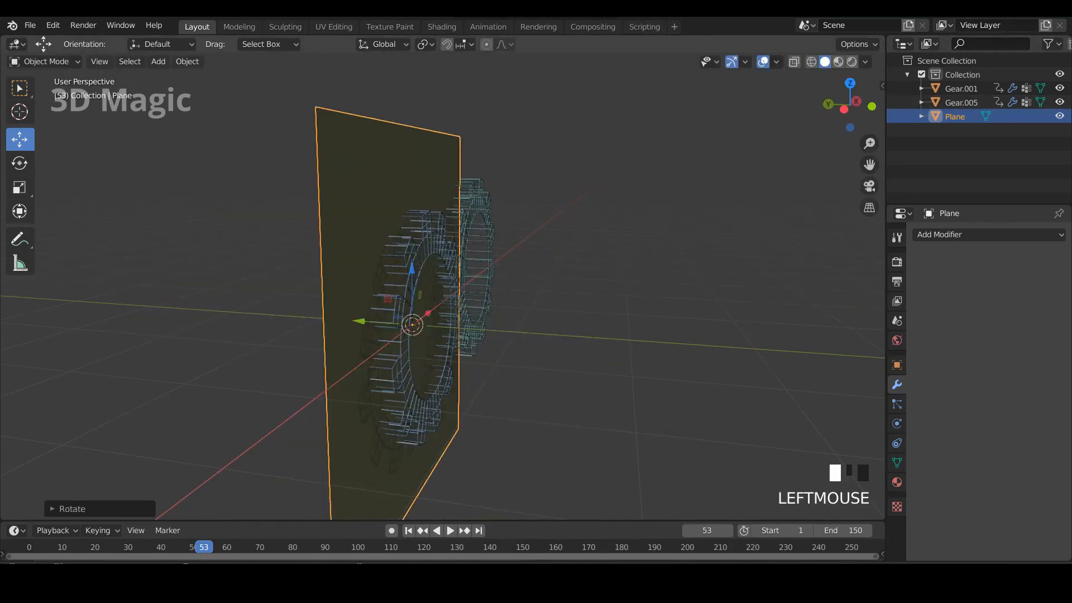
left_click(614, 418)
left_click(363, 223)
Enlarge the upright plane in the front view and center it along X so it extends well beyond both gears
middle_click_drag(502, 279, 503, 291, "alt")
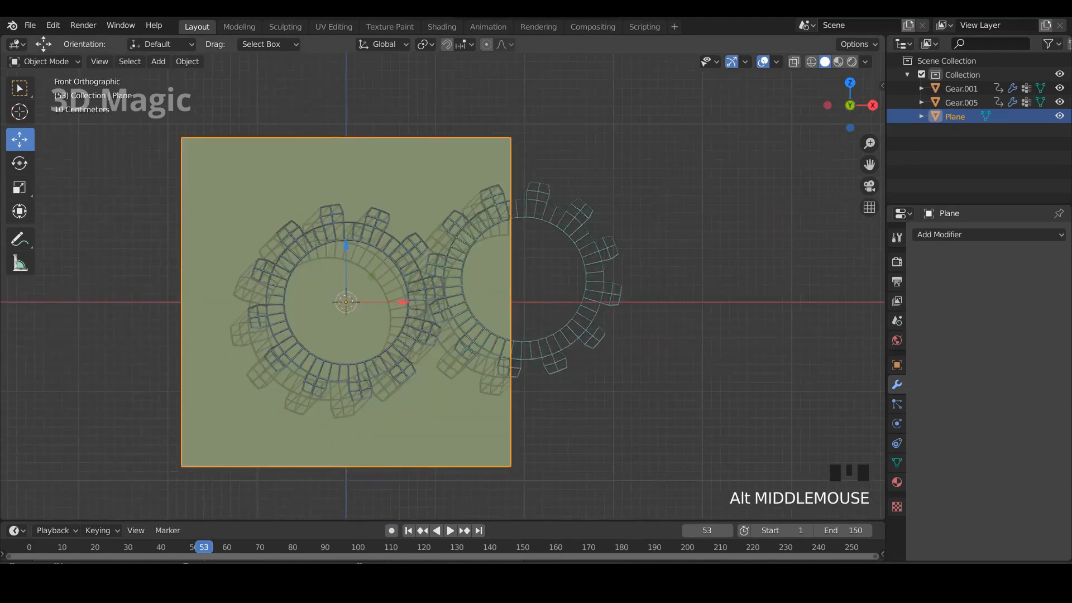
scroll(538, 316, "down", 2)
key("s")
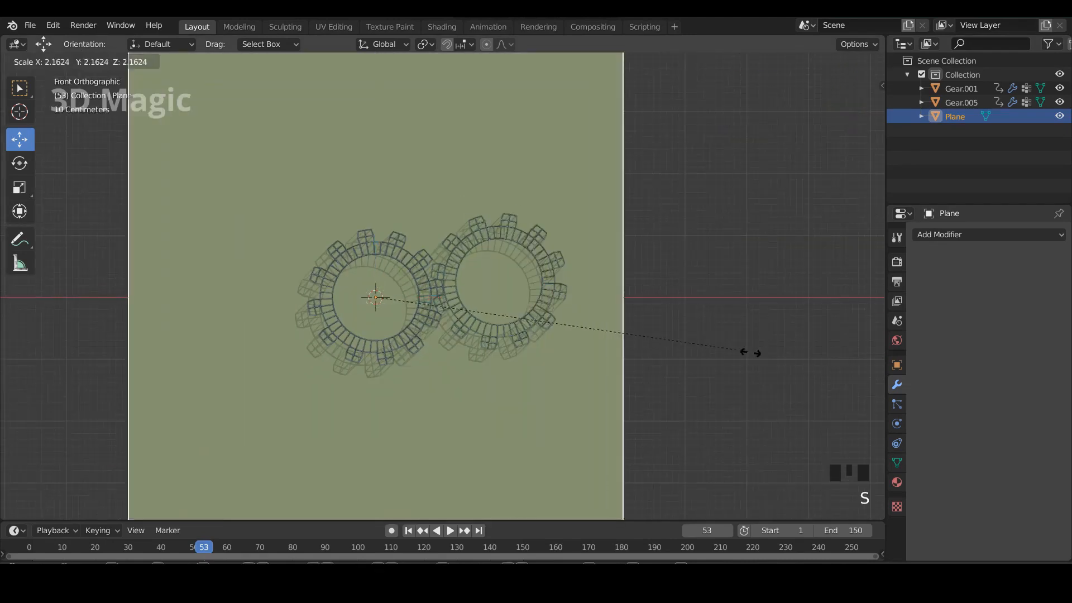
left_click(770, 355)
left_click_drag(432, 297, 489, 297)
key("s")
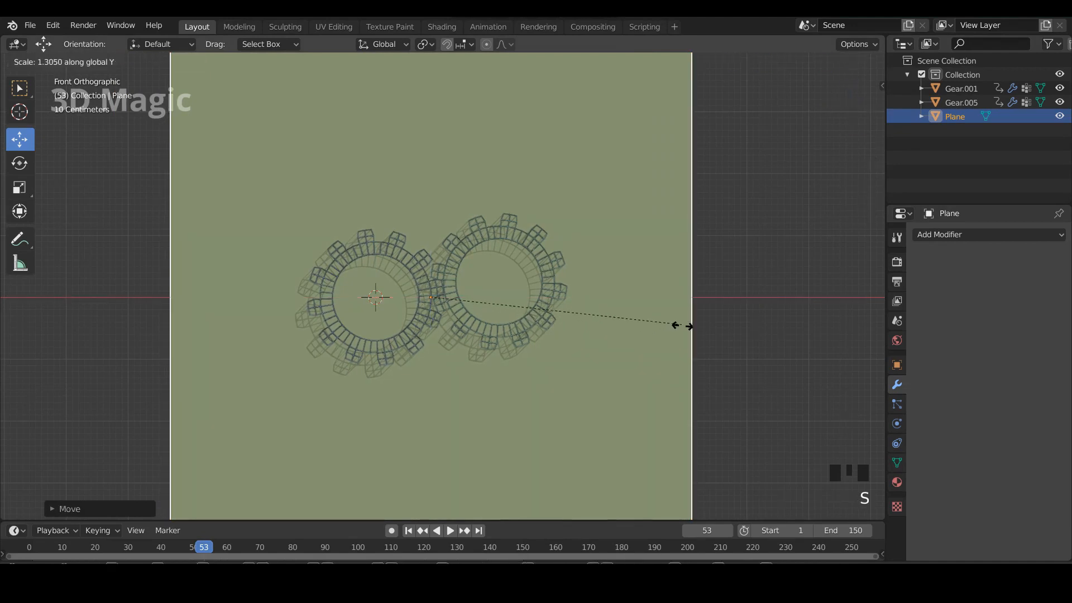
left_click(782, 330)
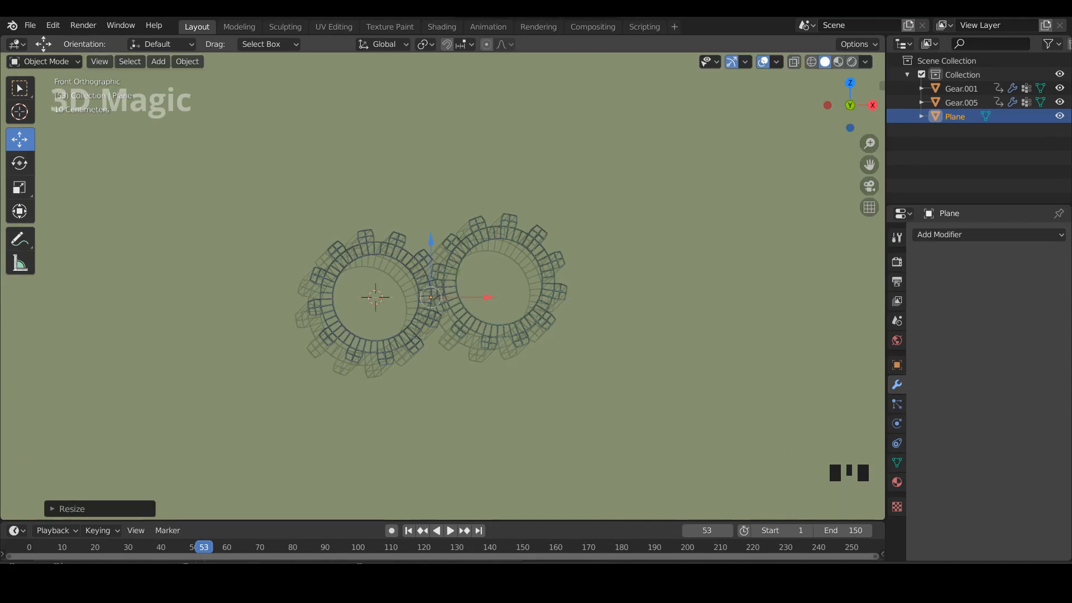
Move the plane along the Y axis to sit behind the gears as a backdrop
scroll(781, 330, "up", 1)
middle_click_drag(726, 331, 854, 332)
scroll(854, 332, "up", 1)
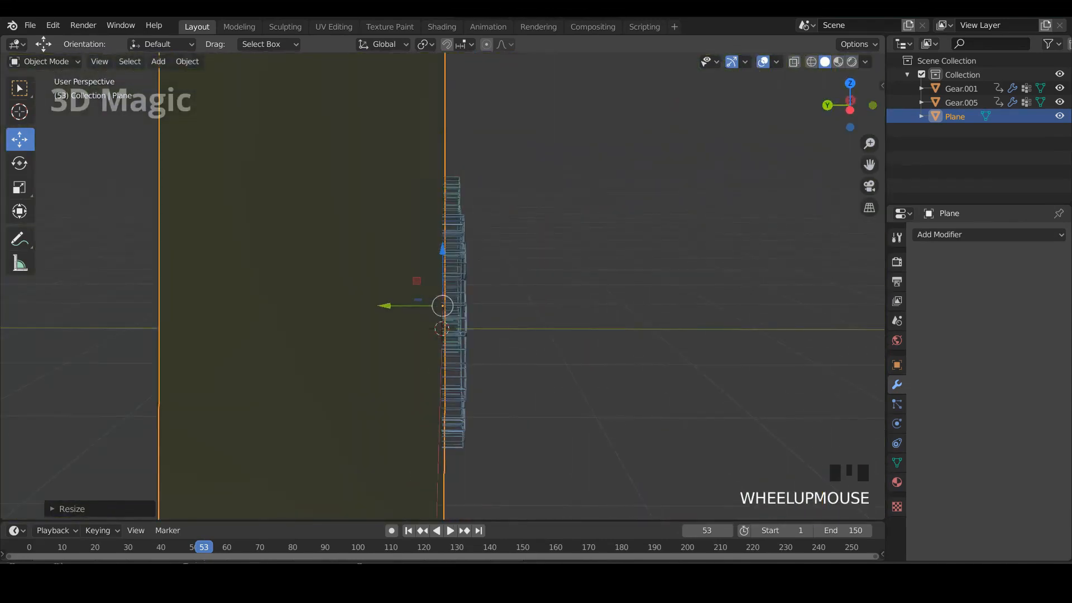
left_click_drag(388, 306, 369, 306)
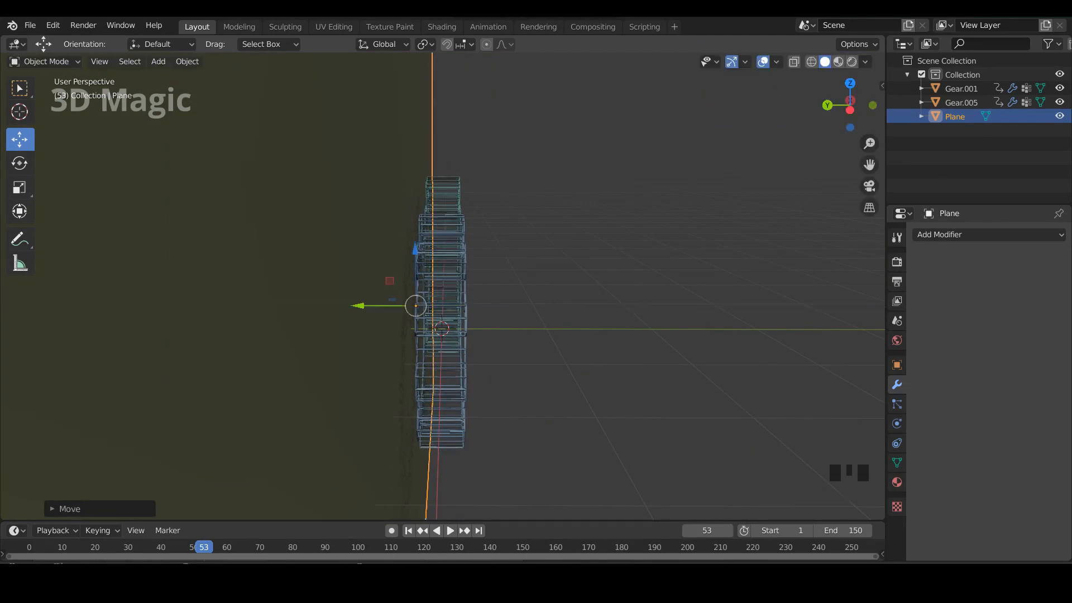
left_click(631, 268)
Play the gear animation in front of the backdrop plane and switch the viewport to Material Preview shading
middle_click_drag(630, 268, 480, 279)
scroll(491, 279, "up", 2)
key("space")
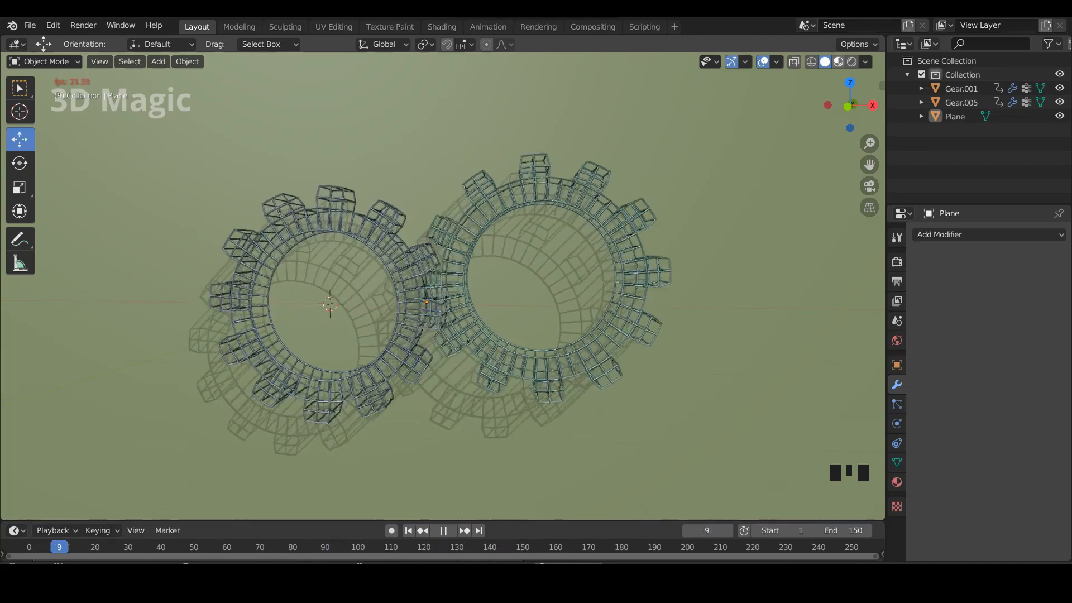
left_click(838, 62)
middle_click_drag(502, 268, 564, 280)
scroll(586, 279, "up", 2)
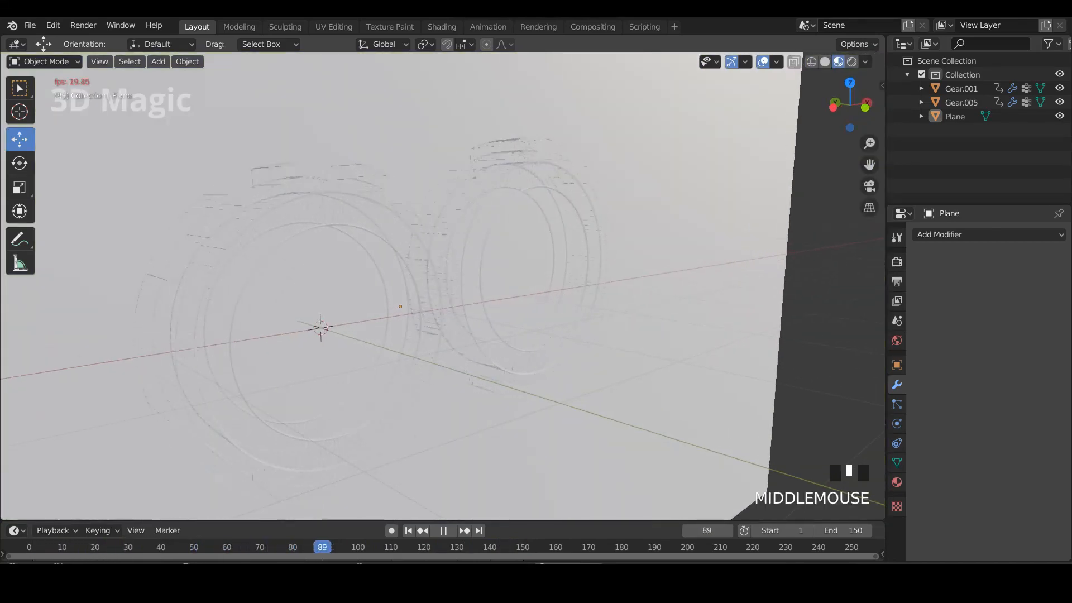
Enable Ambient Occlusion in the Eevee render settings and set its distance to 1 m
left_click(896, 261)
left_click(927, 329)
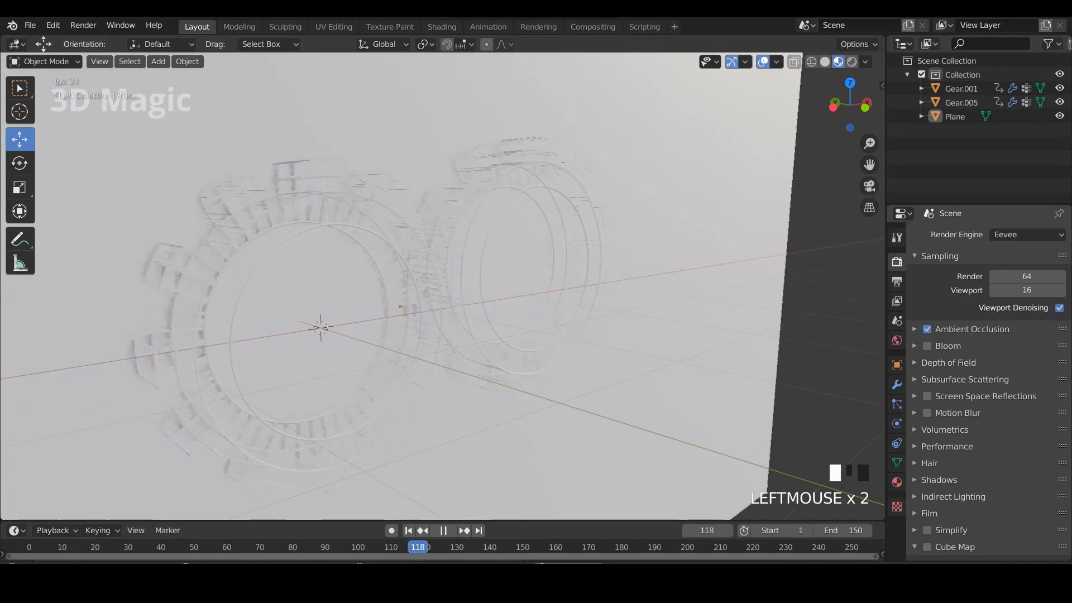
left_click(949, 328)
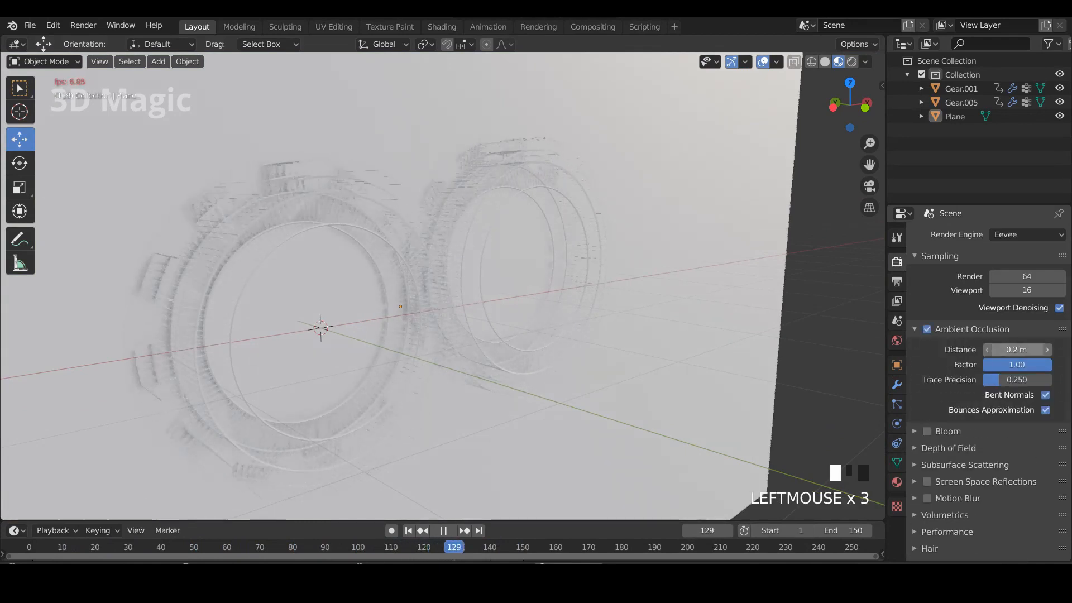
left_click(1016, 349)
type("1")
key("Return")
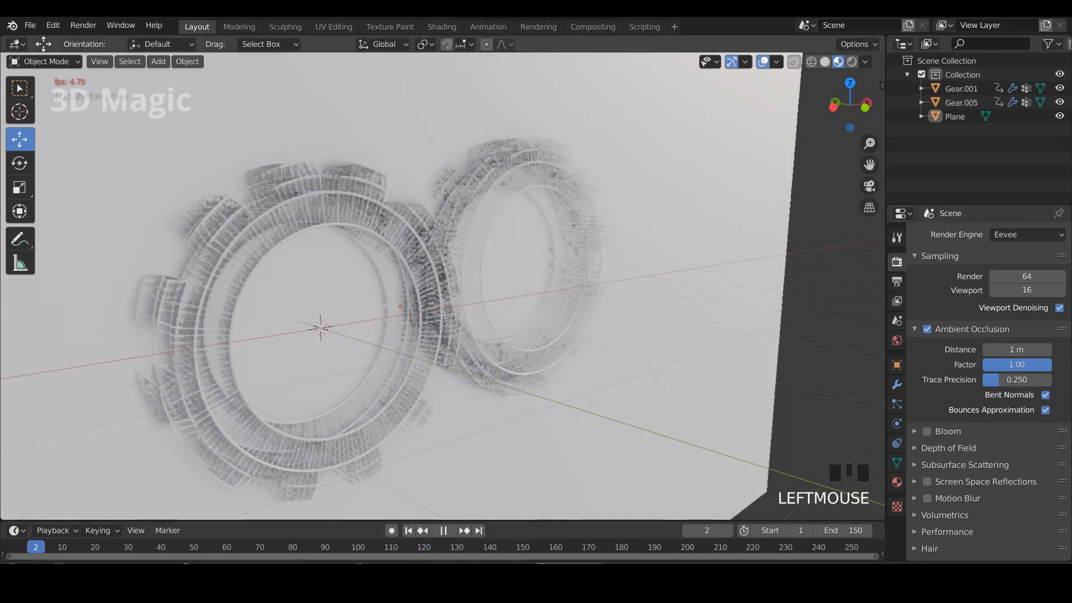
Stop the gear animation and enable Bloom and Screen Space Reflections for the Eevee render
key("space")
middle_click_drag(670, 313, 645, 308)
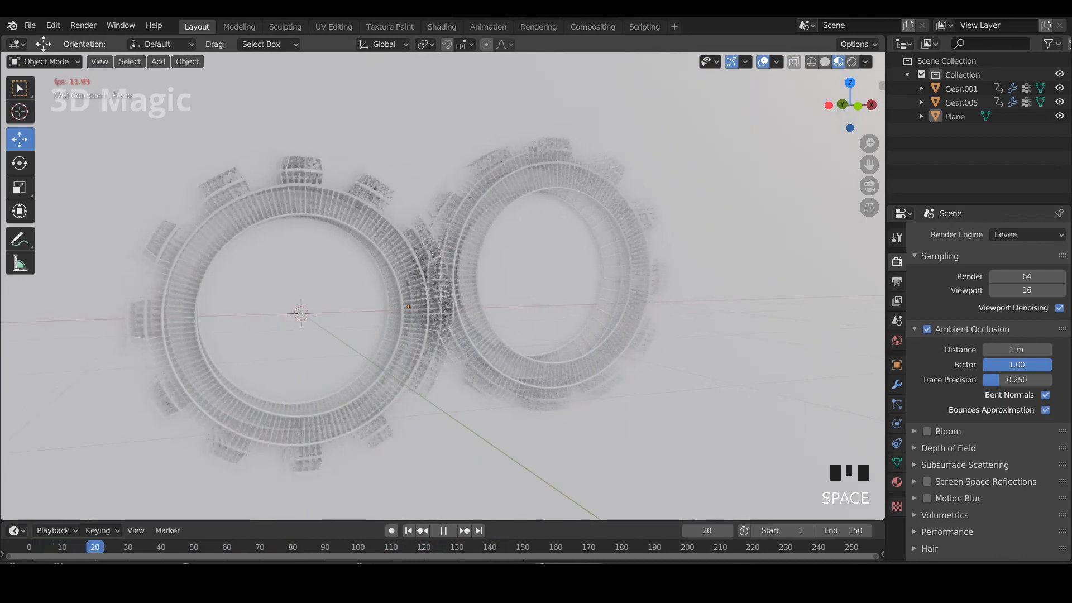
key("space")
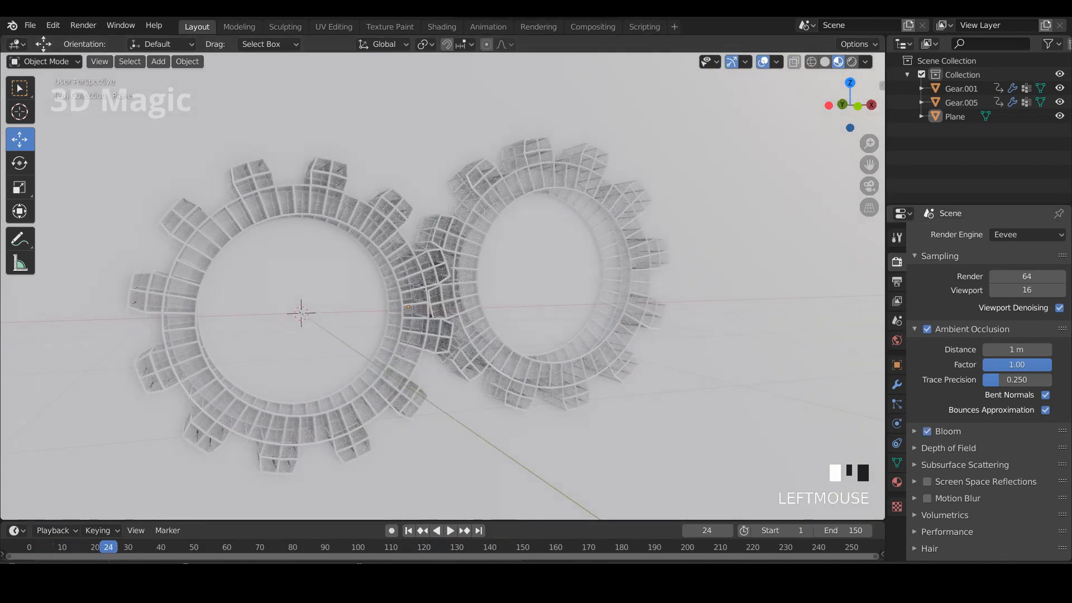
left_click(948, 431)
left_click(948, 431)
scroll(948, 431, "down", 2)
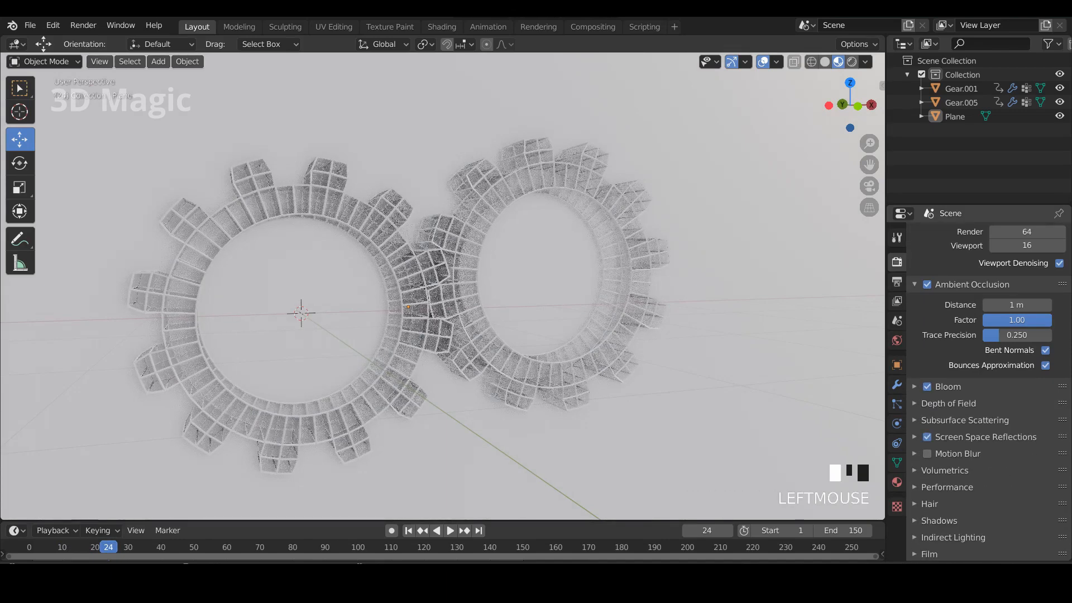
Set the Look in the scene's Color Management to Very High Contrast
scroll(988, 363, "down", 7)
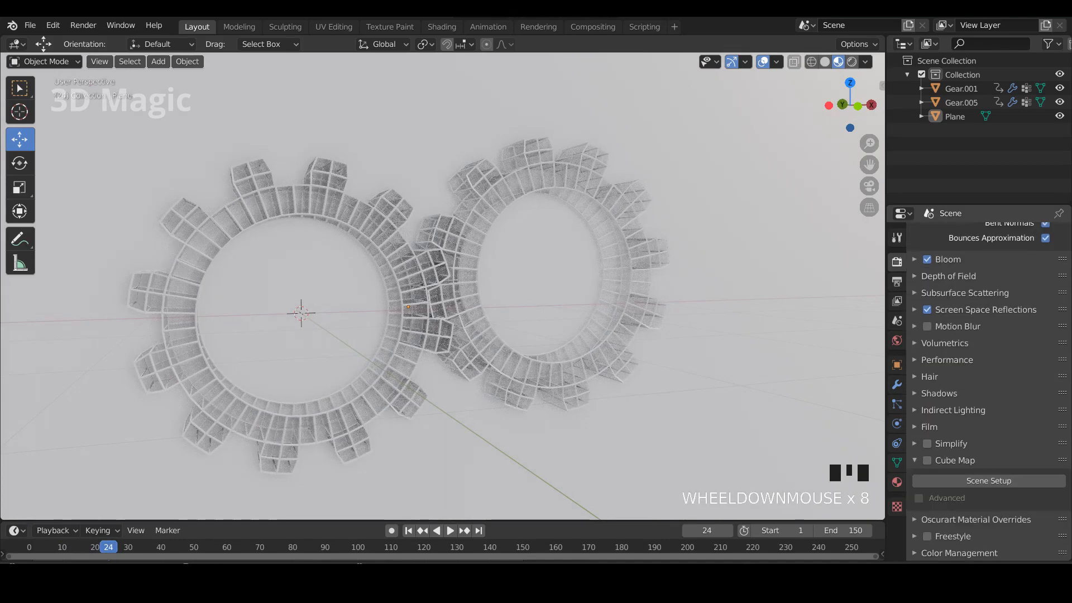
scroll(988, 363, "down", 8)
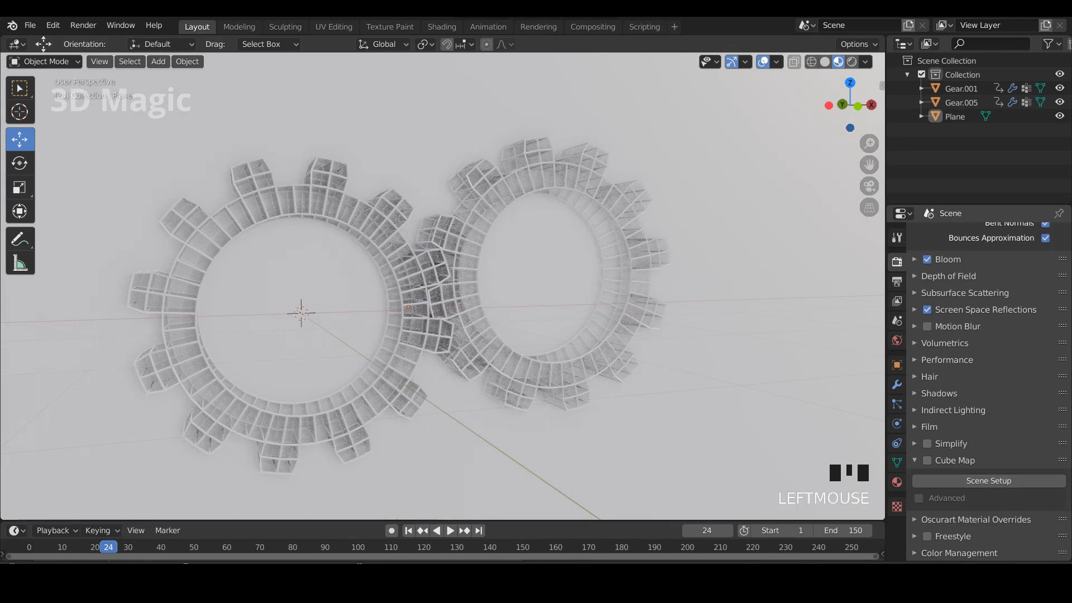
scroll(988, 446, "down", 6)
left_click(914, 537)
scroll(988, 391, "down", 4)
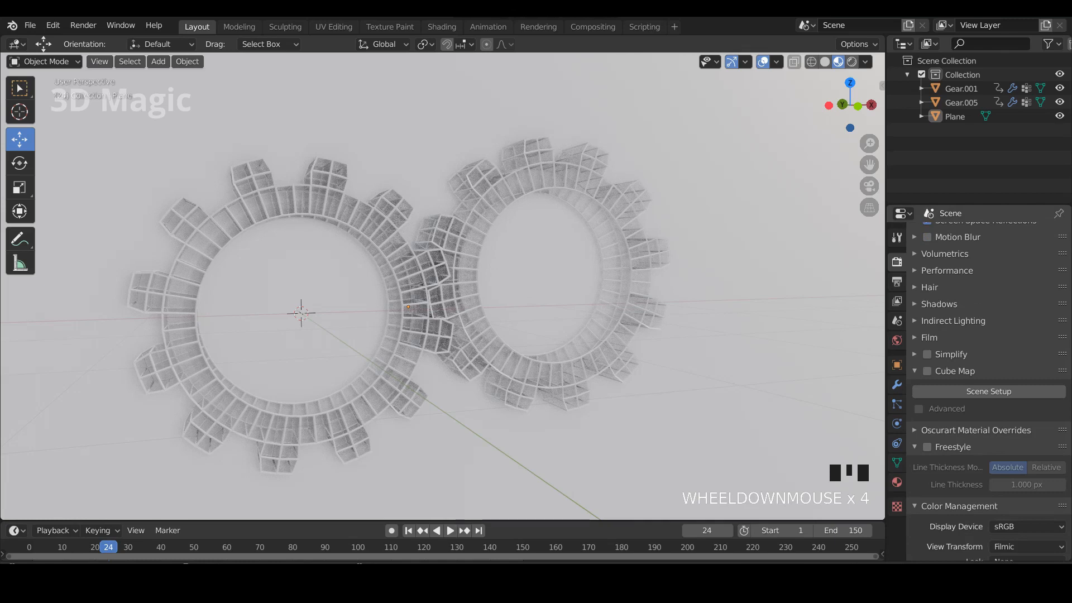
scroll(988, 391, "down", 3)
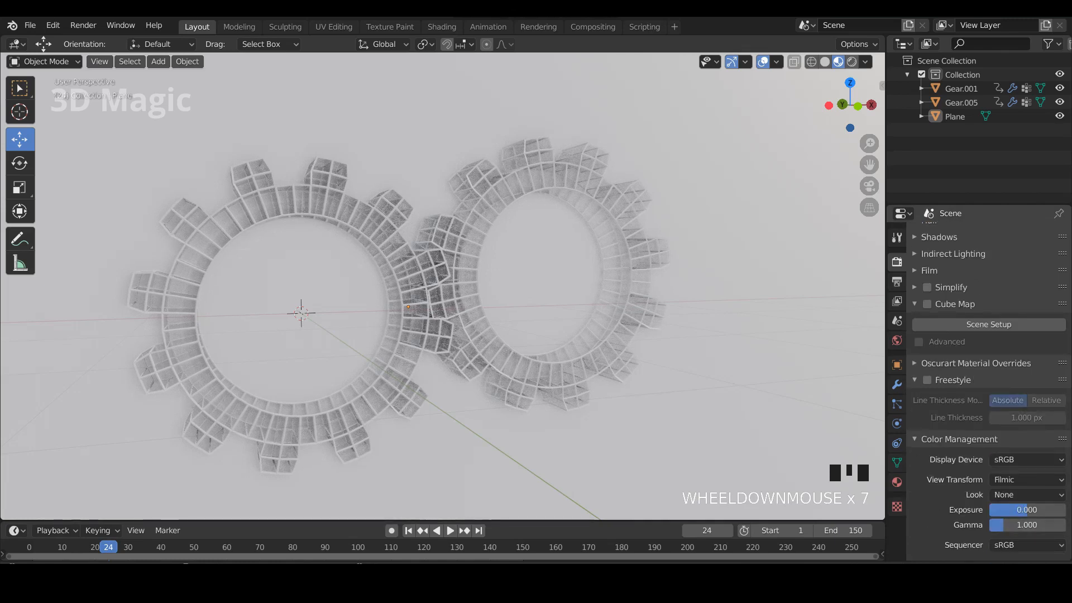
scroll(988, 391, "down", 2)
left_click(1016, 481)
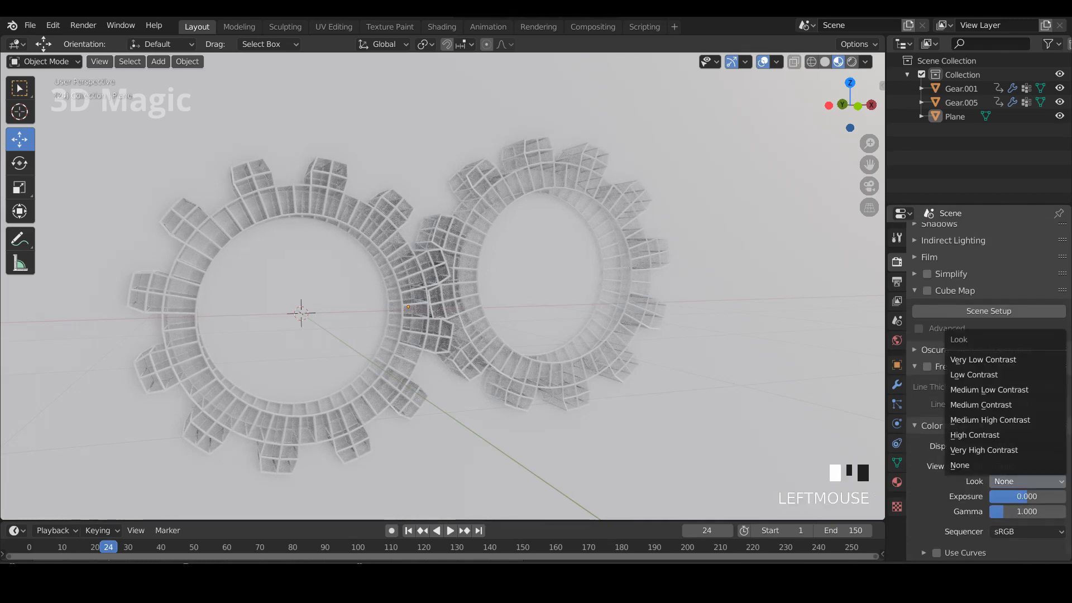
left_click(983, 450)
Select the backdrop plane and create a new material for it in the Shading workspace
scroll(443, 286, "down", 1)
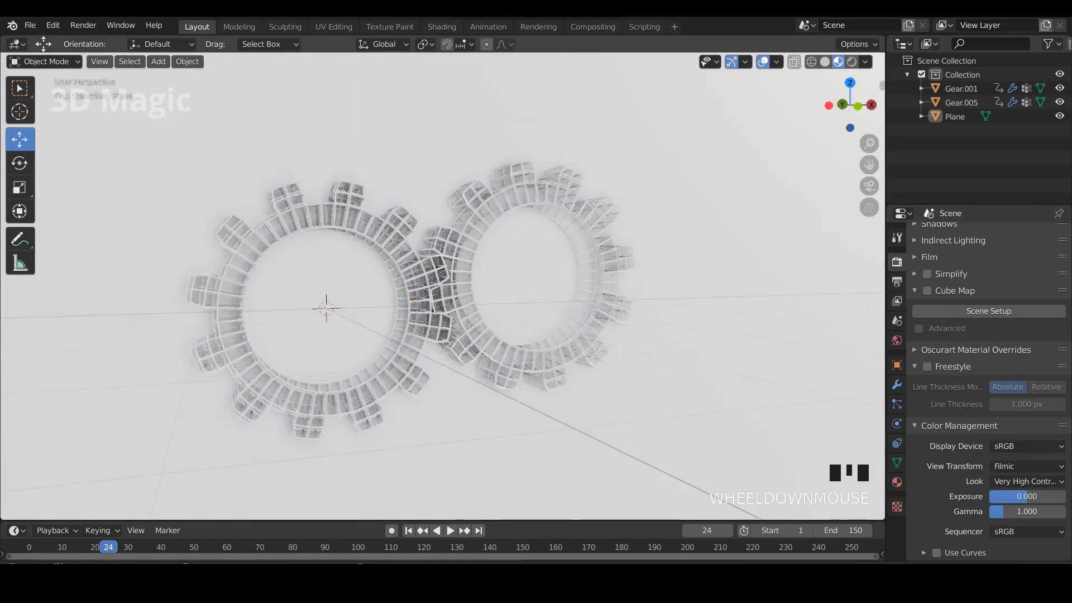
scroll(442, 286, "down", 2)
left_click(502, 391)
scroll(442, 286, "up", 2)
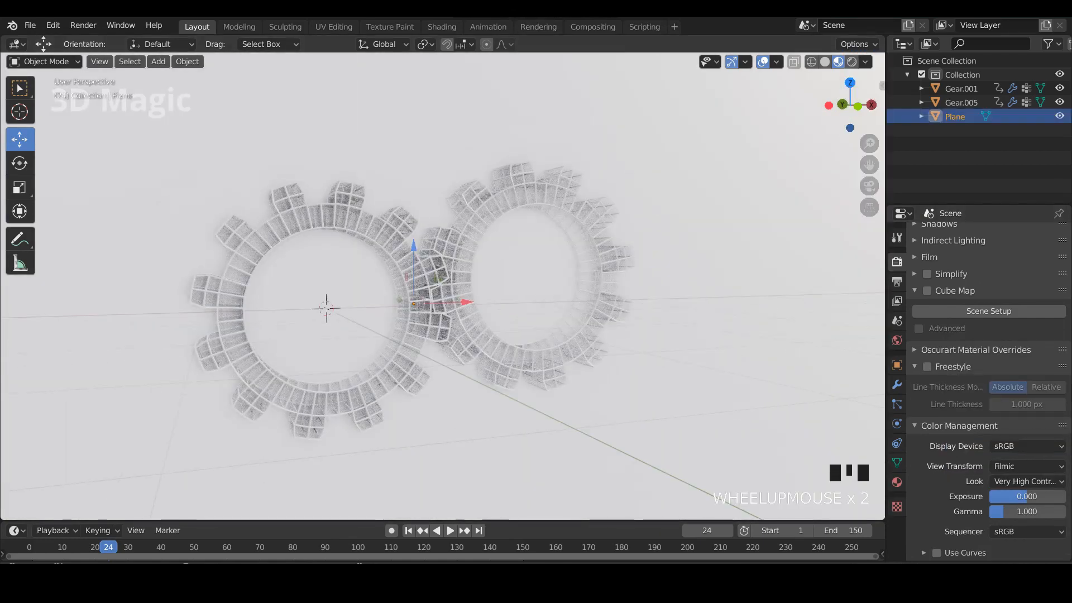
left_click(442, 26)
middle_click_drag(524, 223, 553, 228)
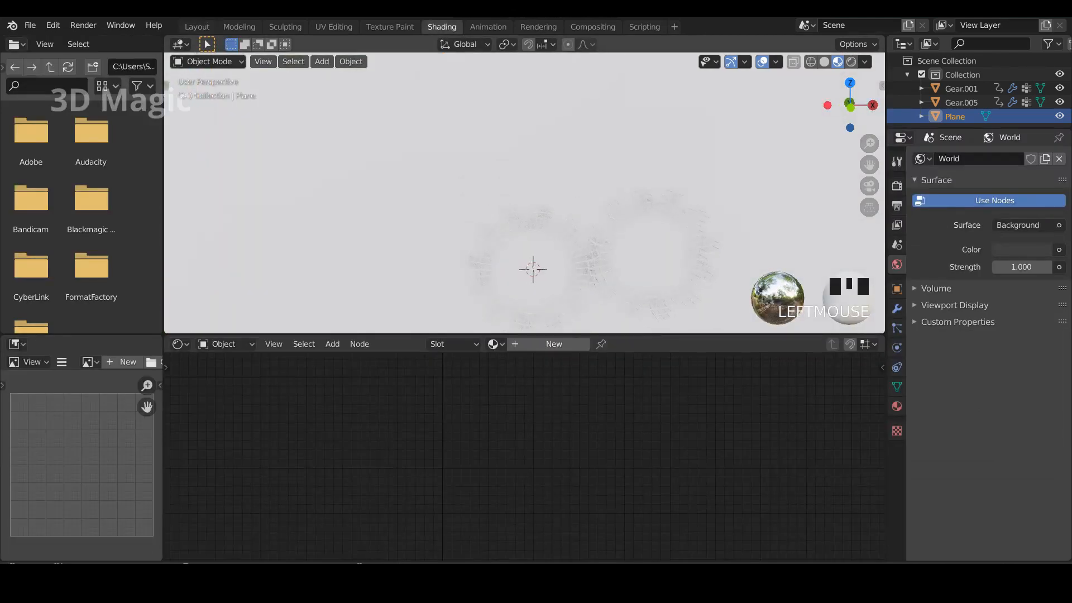
left_click(554, 344)
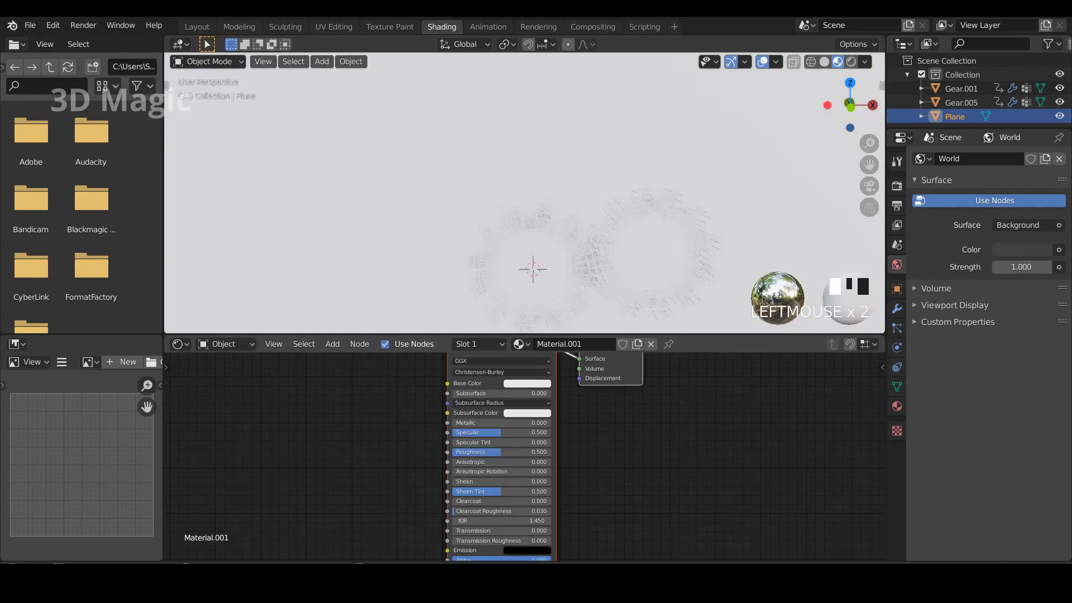
Darken the plane material's Base Color to a grey with value 0.462 and briefly preview the gear animation against it
scroll(530, 414, "up", 3)
middle_click_drag(530, 414, 547, 441)
scroll(547, 441, "up", 1)
left_click(545, 386)
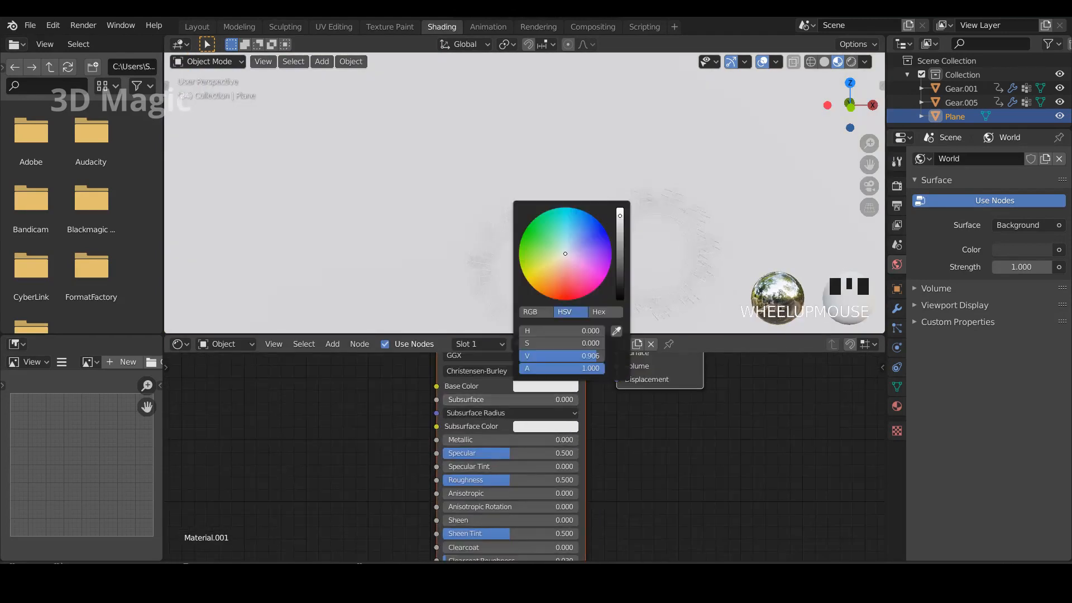
left_click_drag(619, 218, 619, 262)
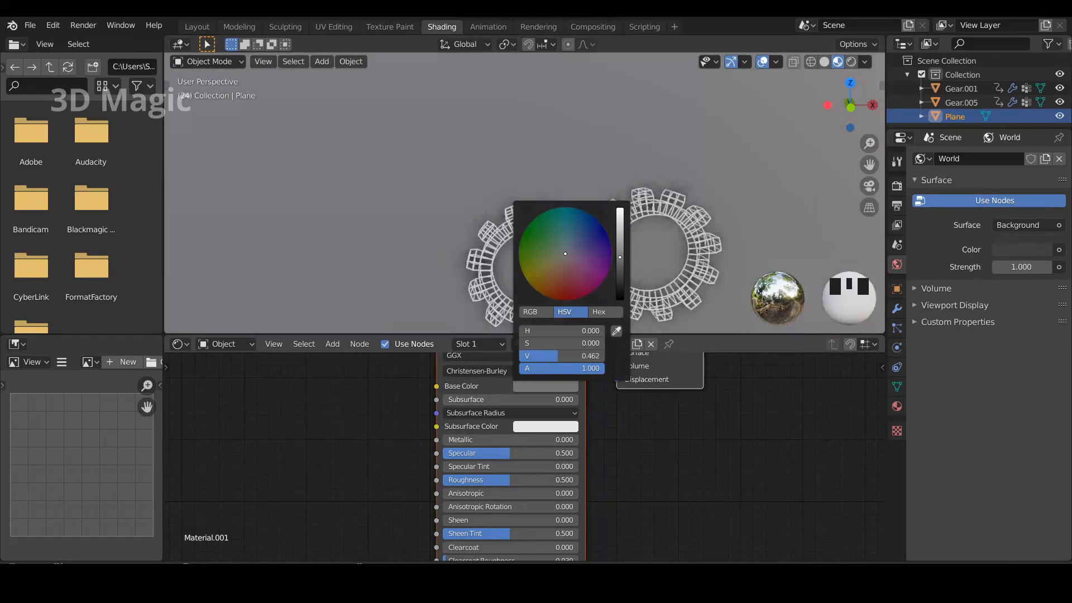
middle_click_drag(558, 251, 514, 171)
scroll(513, 171, "up", 2)
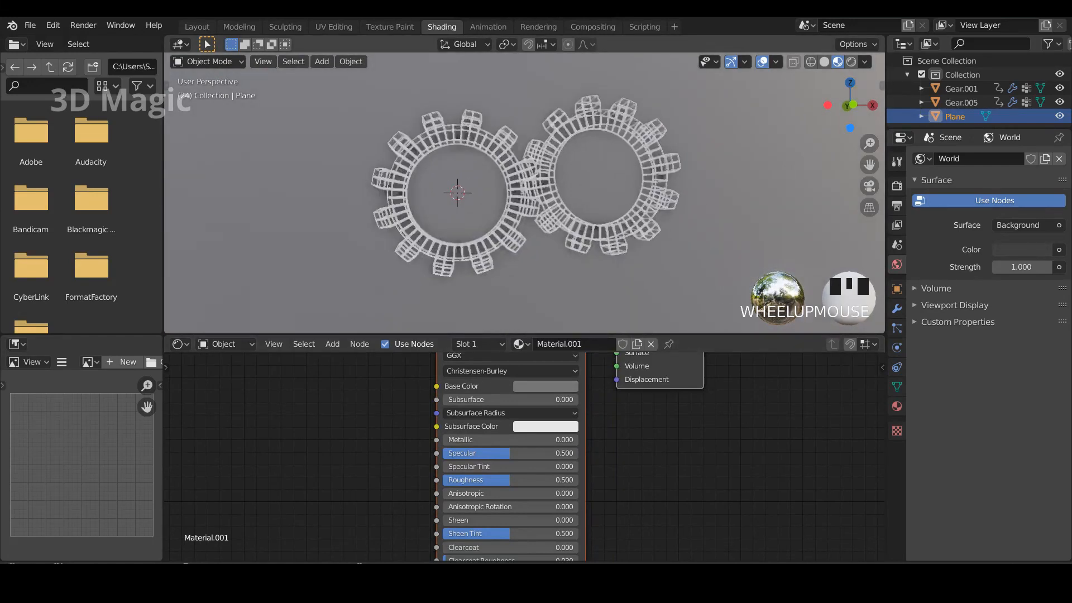
key("space")
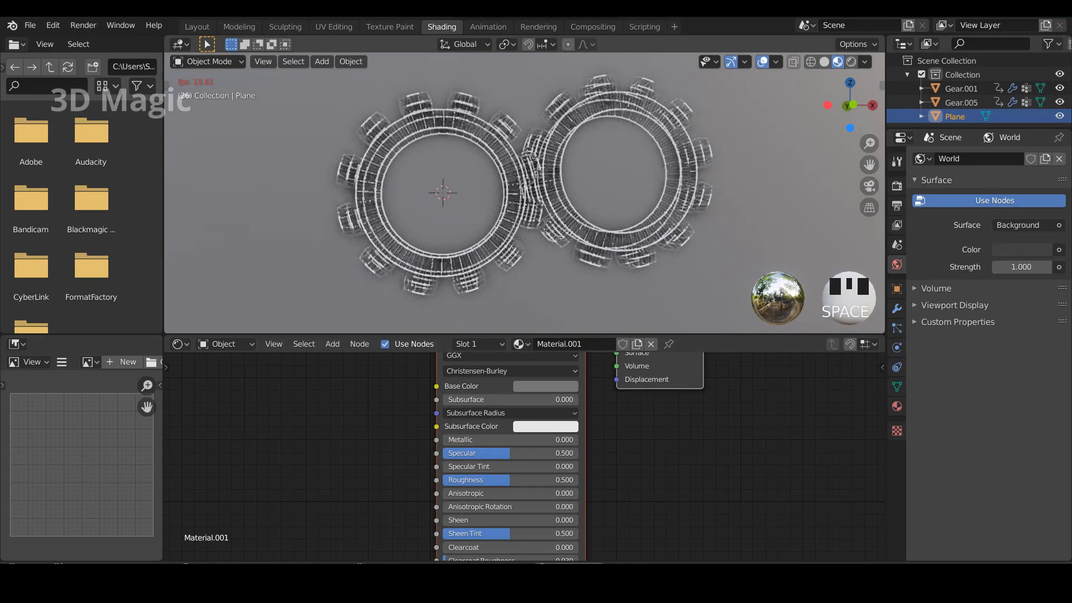
key("space")
Give Gear.005 a new material with Metallic 1.000 and Roughness 0.300
left_click(511, 178)
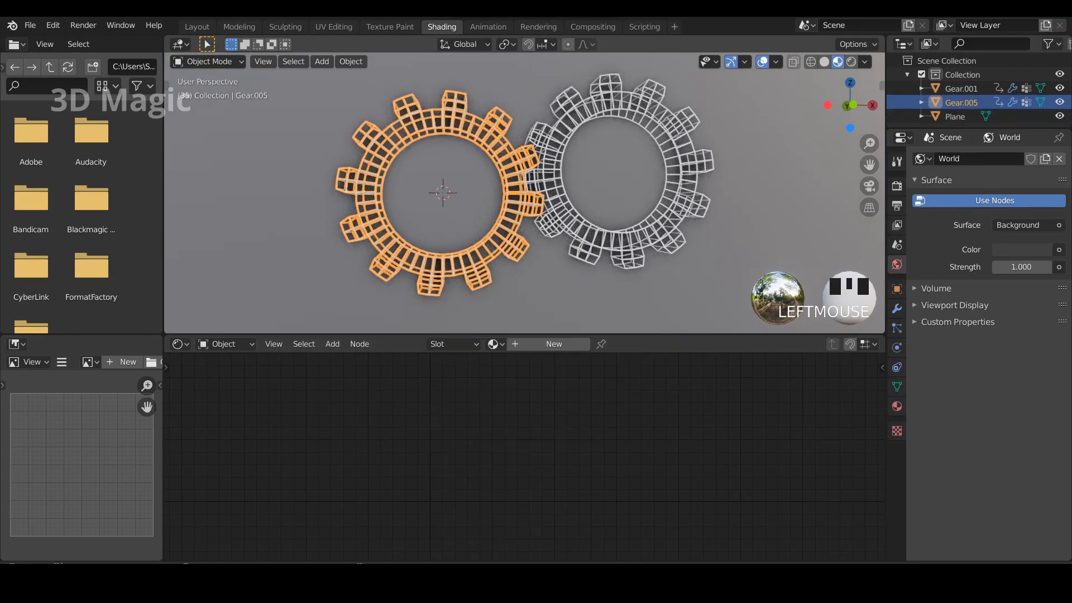
left_click(554, 344)
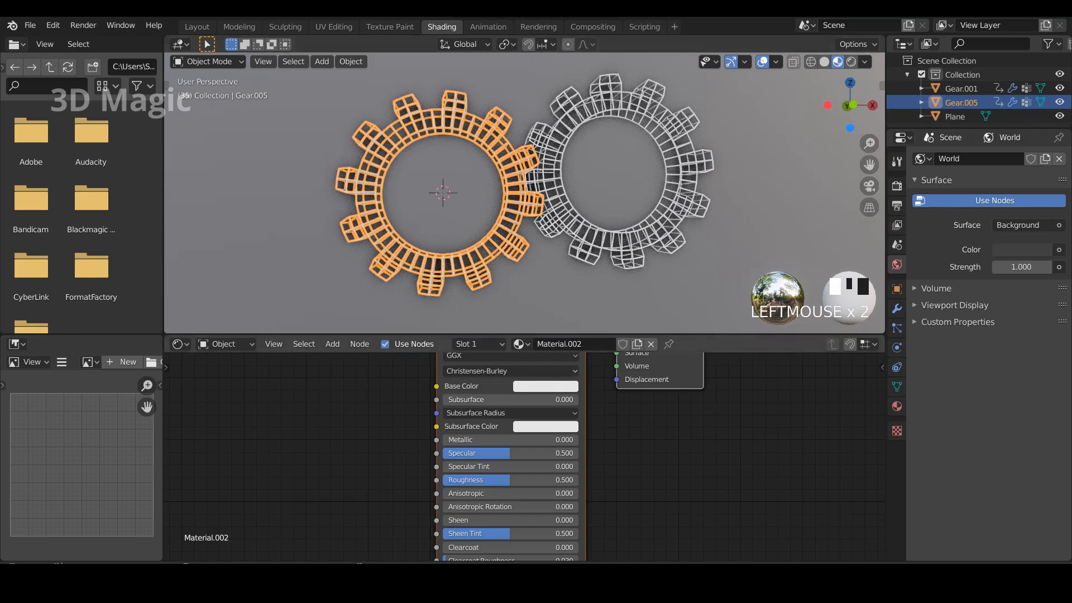
middle_click_drag(545, 439, 547, 438)
left_click_drag(547, 437, 619, 438)
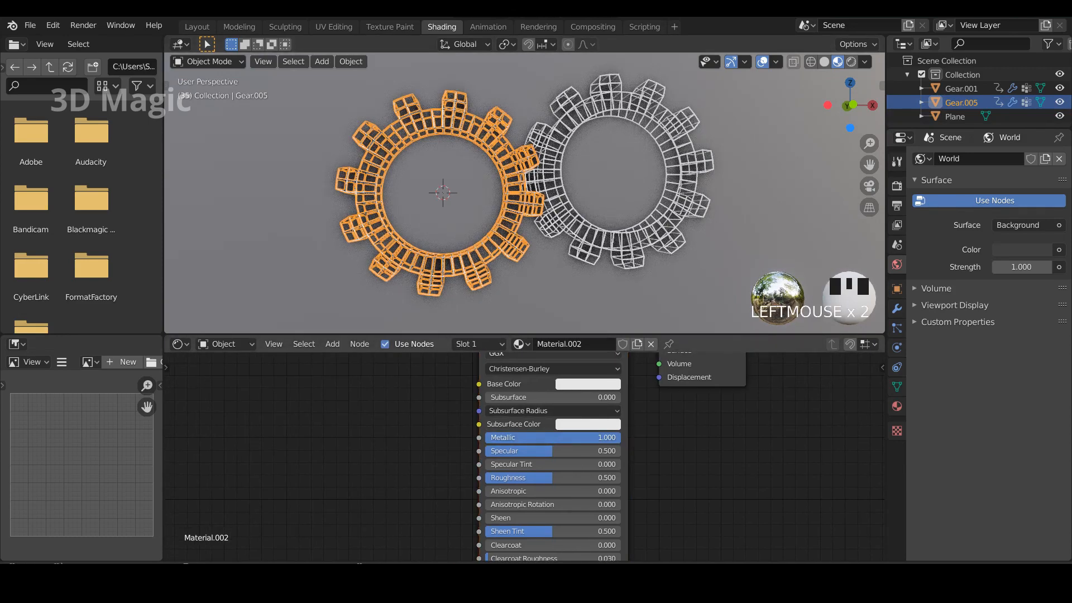
left_click(553, 478)
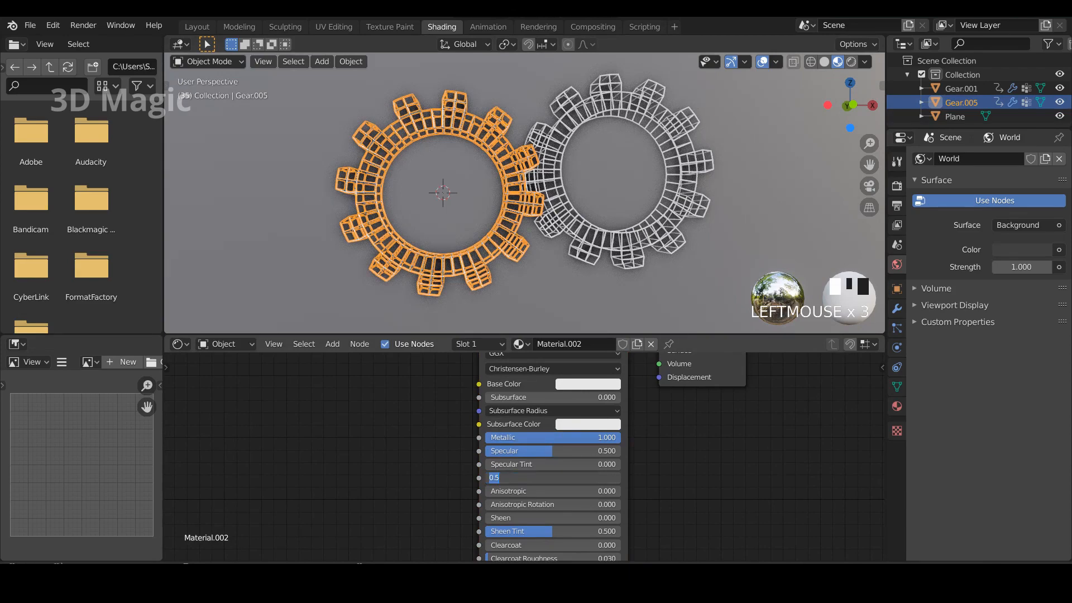
key("Return")
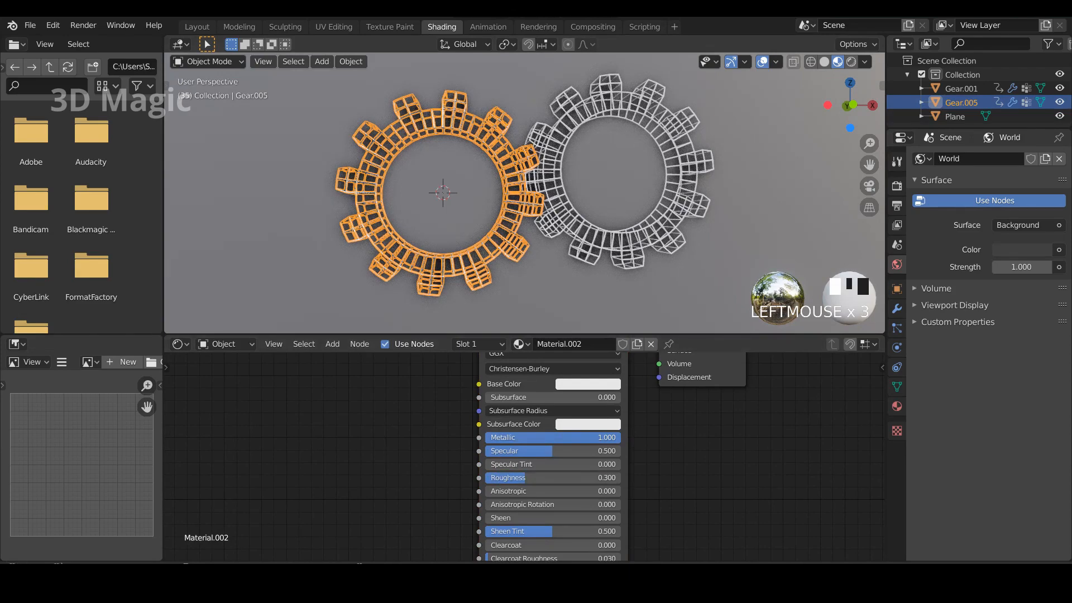
Deselect Gear.005 to inspect its metal look, then set its material's Specular to 1.000 and Base Color value to 1.000
left_click(522, 204)
middle_click_drag(521, 204, 602, 205)
left_click(776, 193)
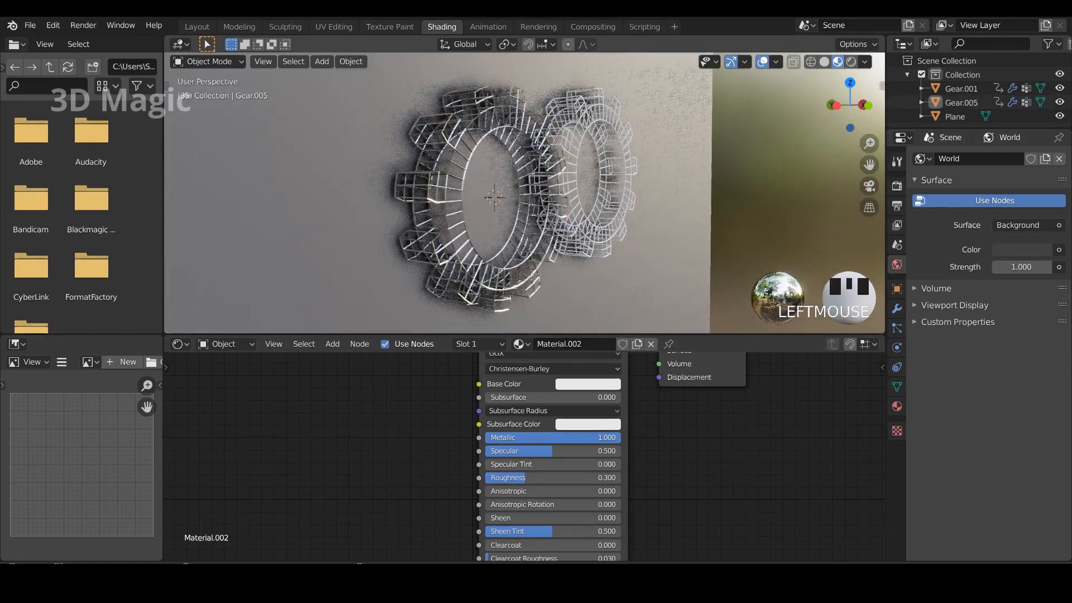
middle_click_drag(775, 192, 781, 322)
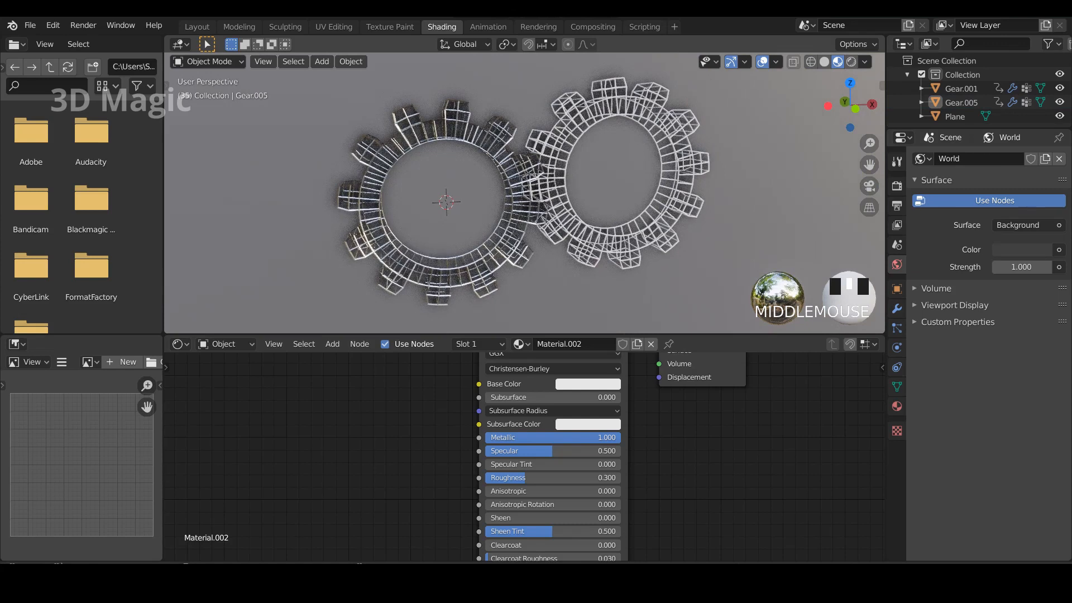
left_click_drag(525, 451, 617, 450)
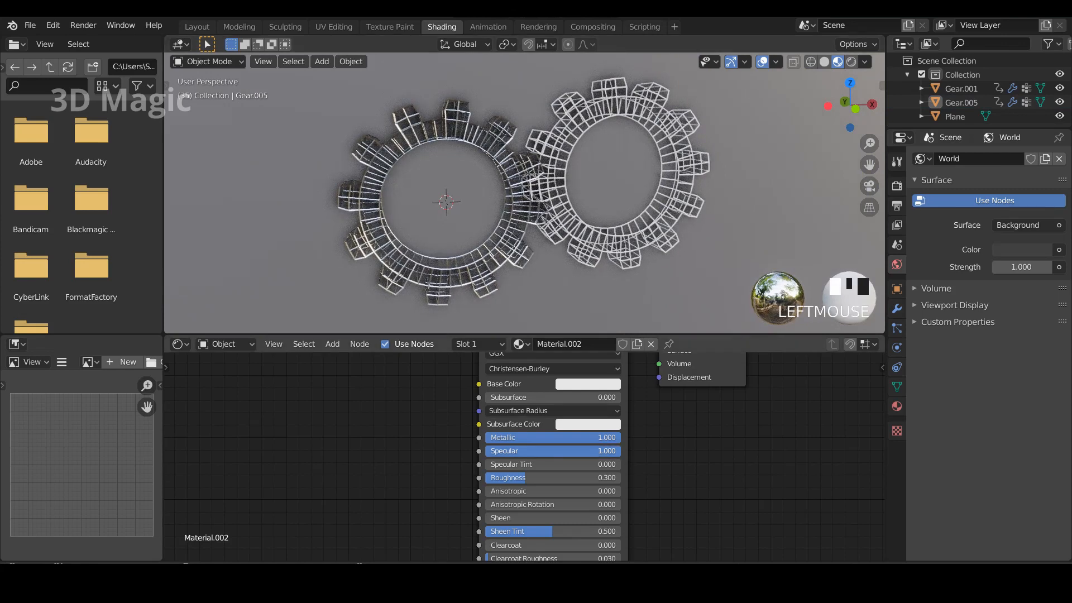
left_click(588, 384)
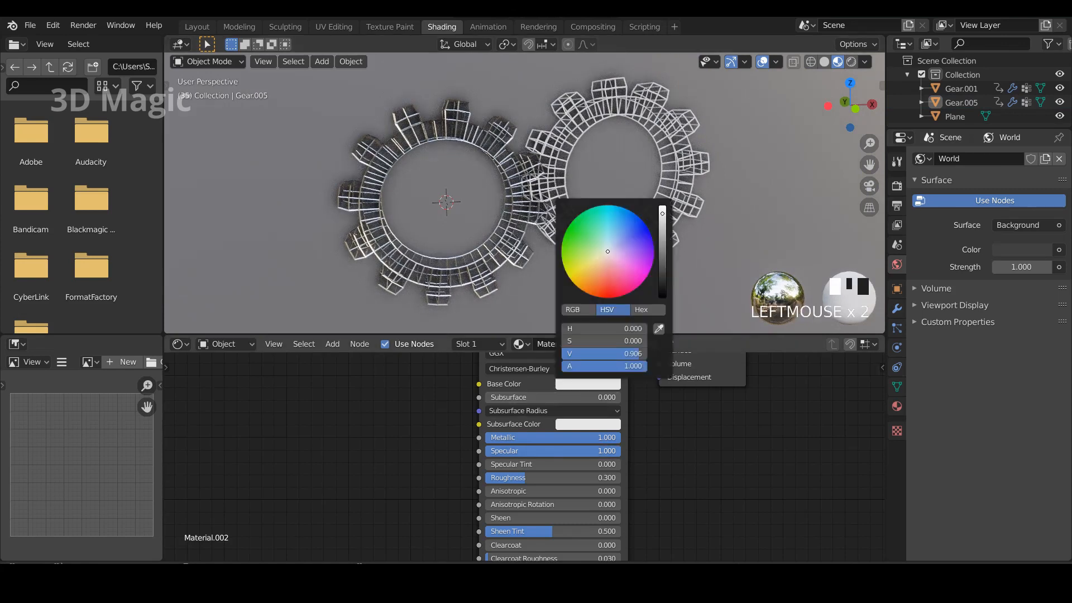
left_click_drag(662, 214, 662, 205)
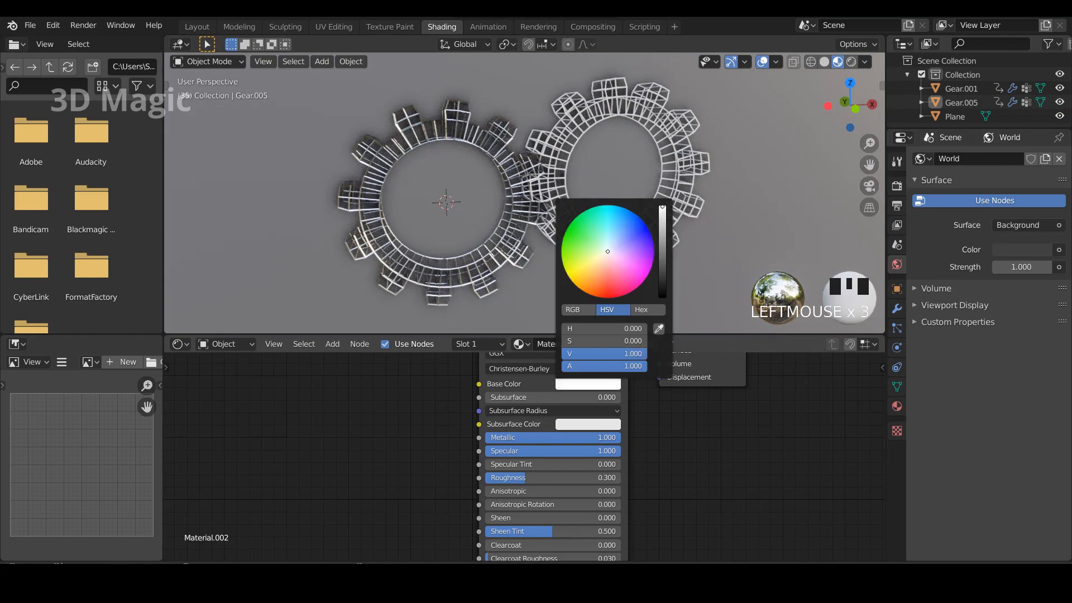
left_click(692, 441)
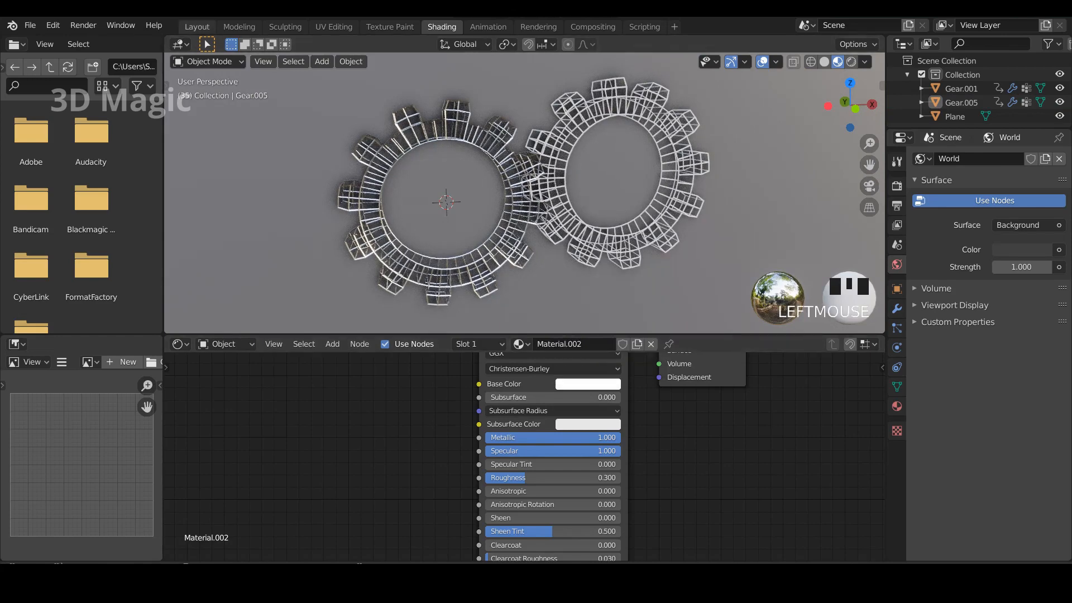
Return to the Layout workspace and reduce the Ambient Occlusion distance to 0.5 m
left_click(197, 27)
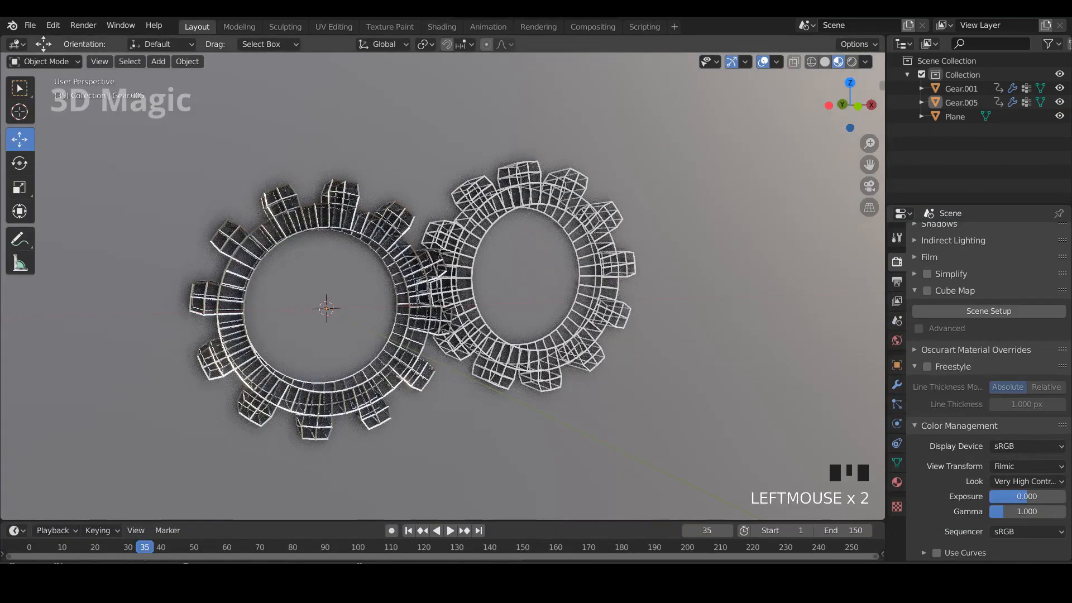
middle_click_drag(447, 291, 458, 268)
scroll(458, 268, "up", 2)
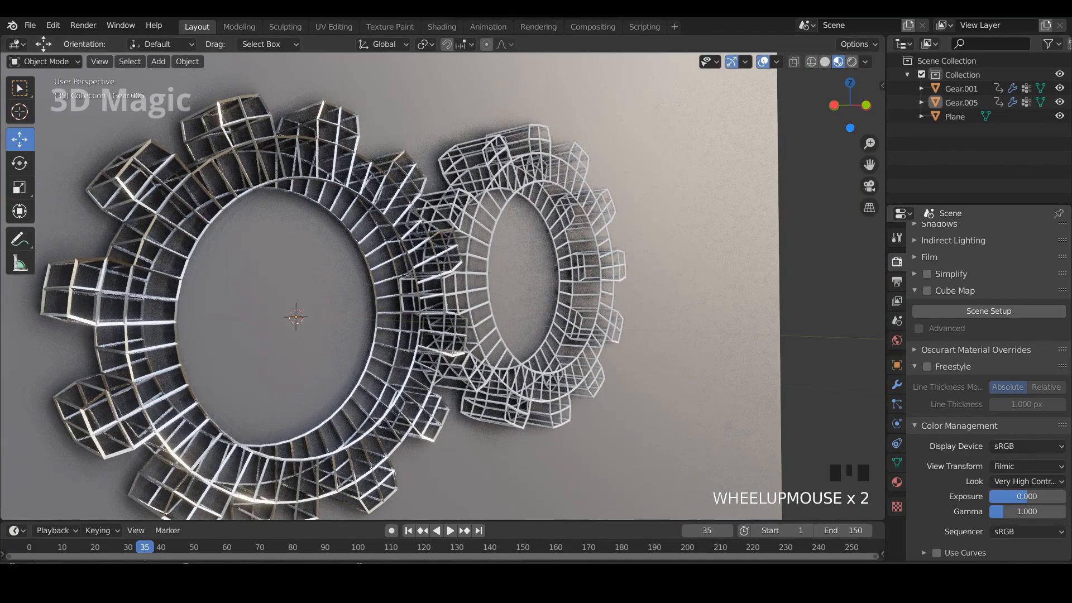
left_click(896, 238)
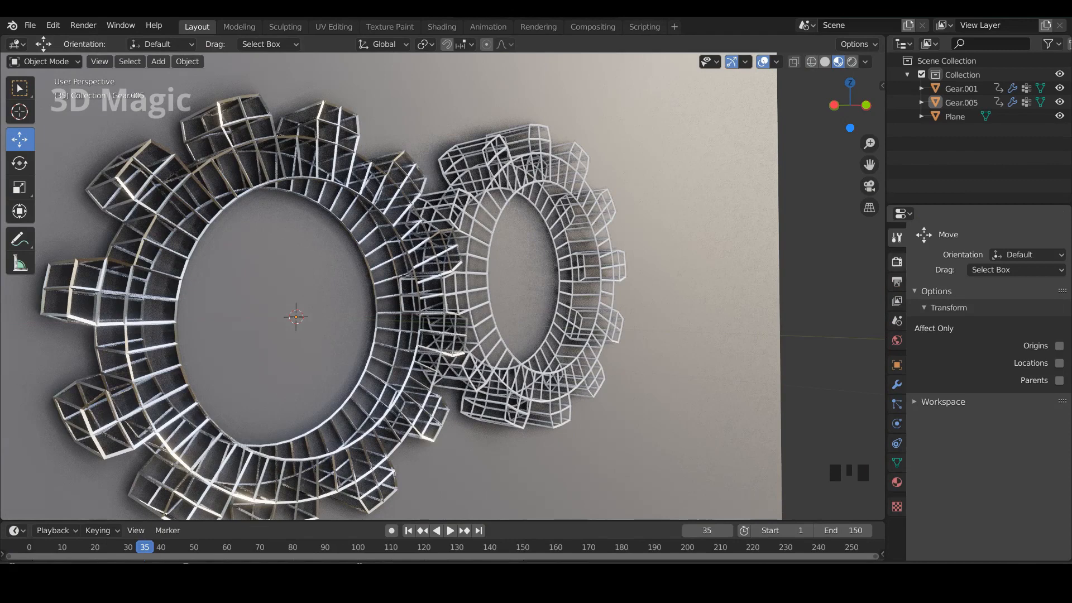
left_click(897, 262)
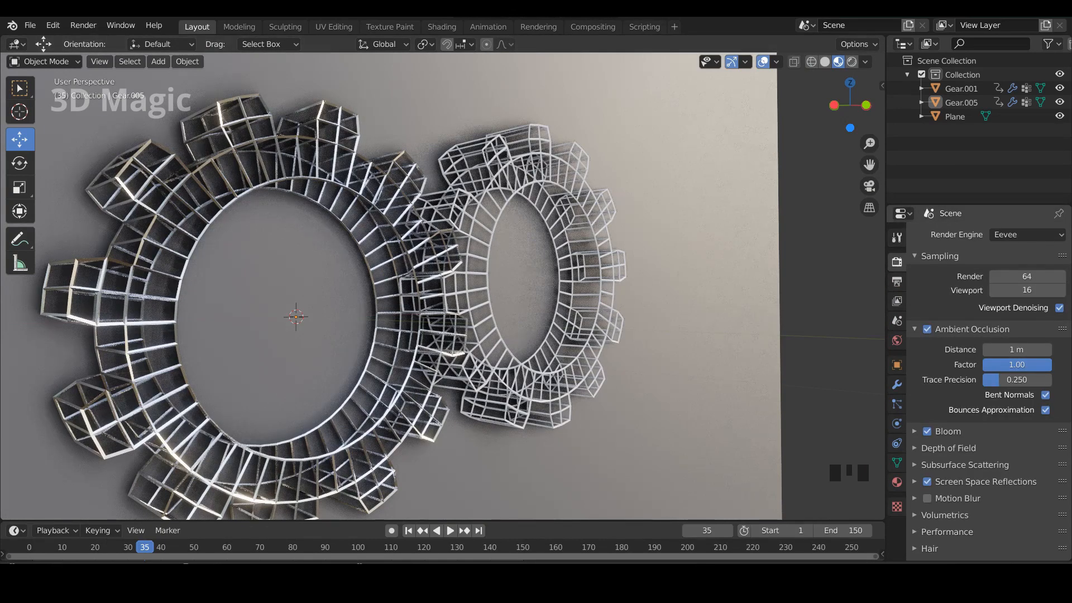
left_click(1017, 350)
type("0.5")
key("Return")
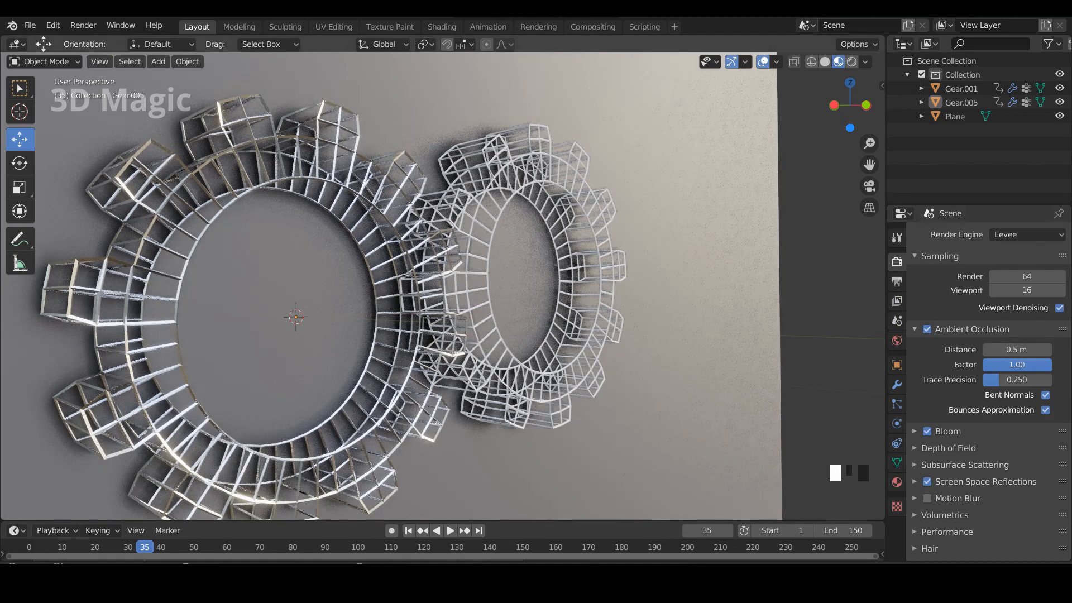
left_click(580, 223)
left_click(670, 240)
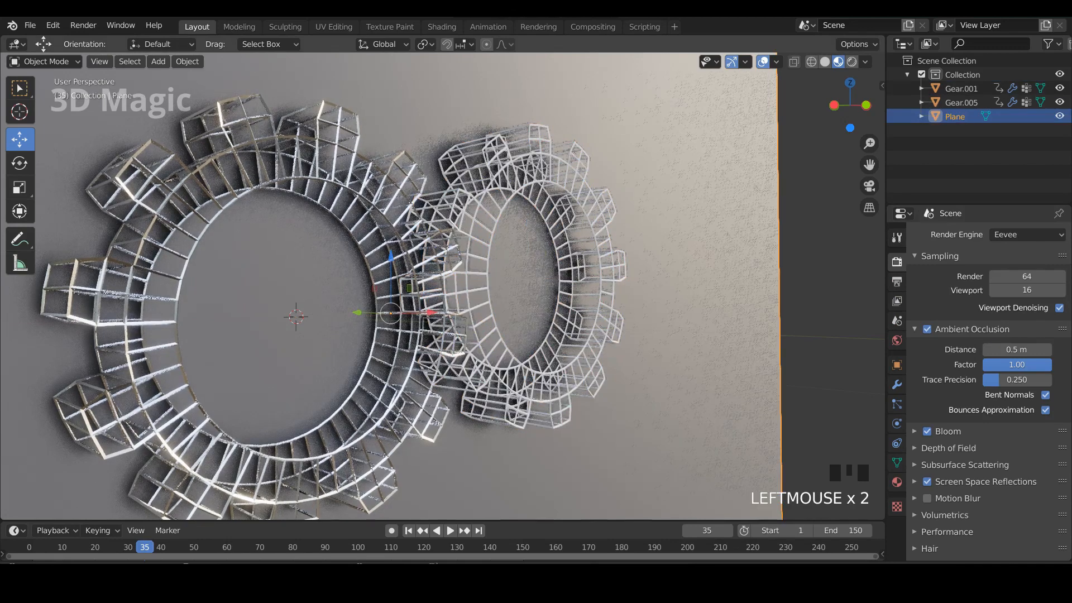
left_click(168, 212, "shift")
left_click(826, 279)
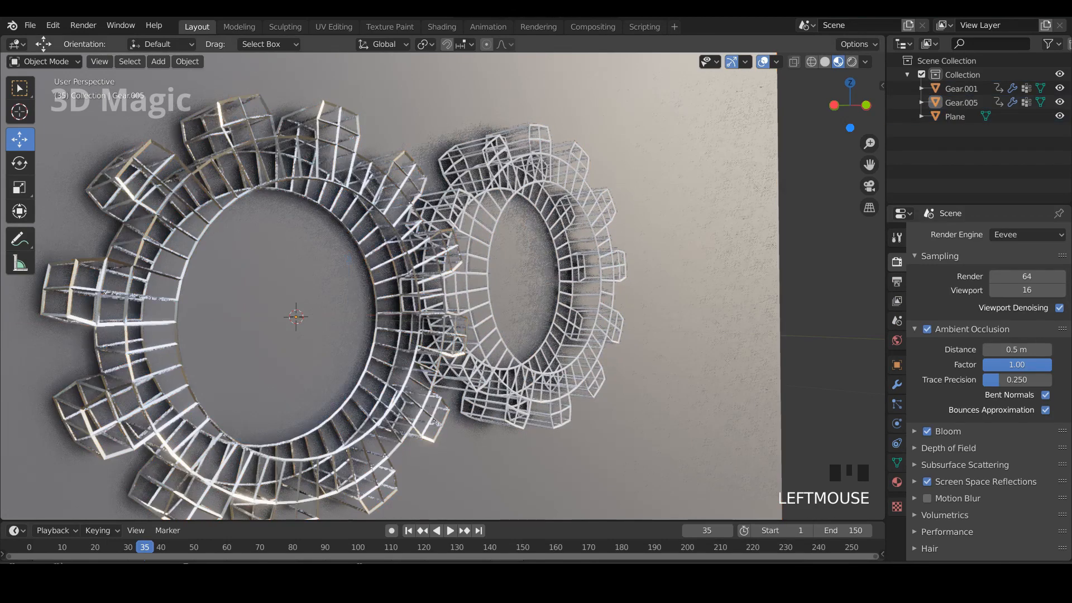
left_click(826, 279)
left_click(580, 274)
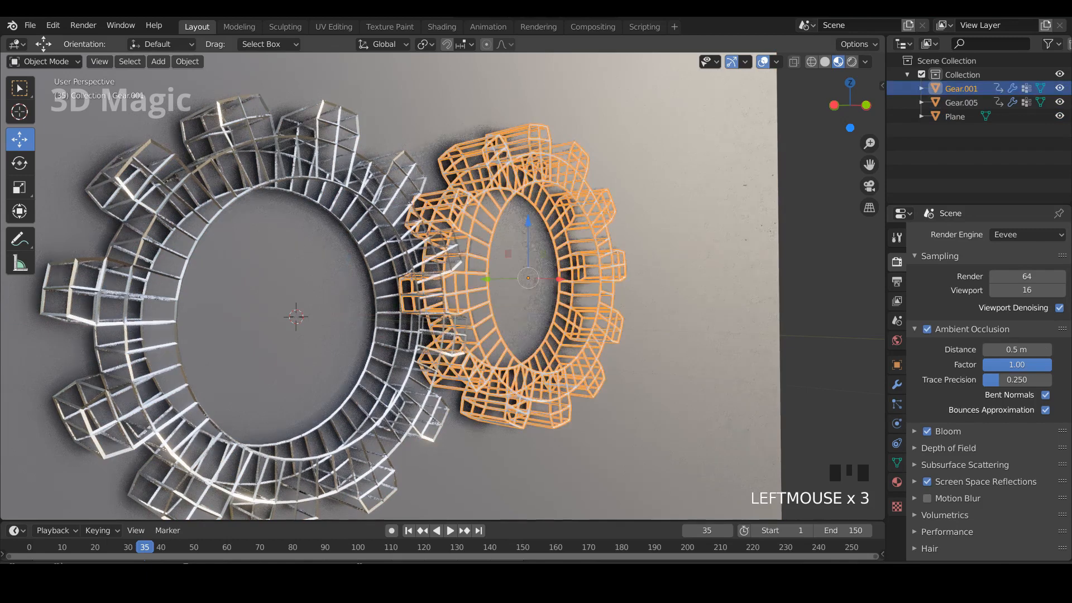
left_click(686, 290)
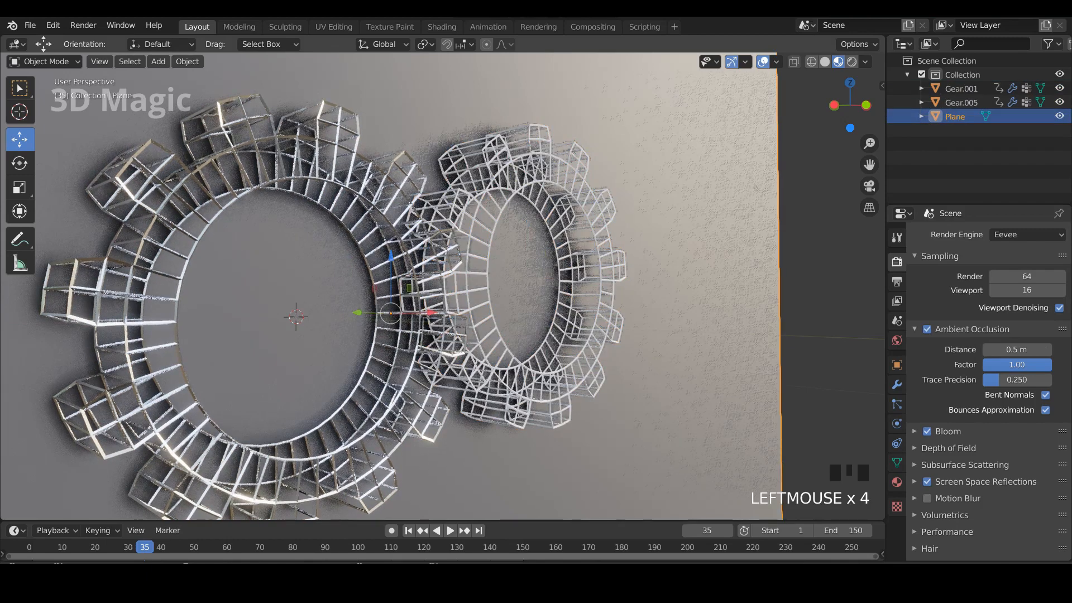
Link Gear.005's metallic material to Gear.001, and deselect both gears to show the shared metal look
left_click(581, 274)
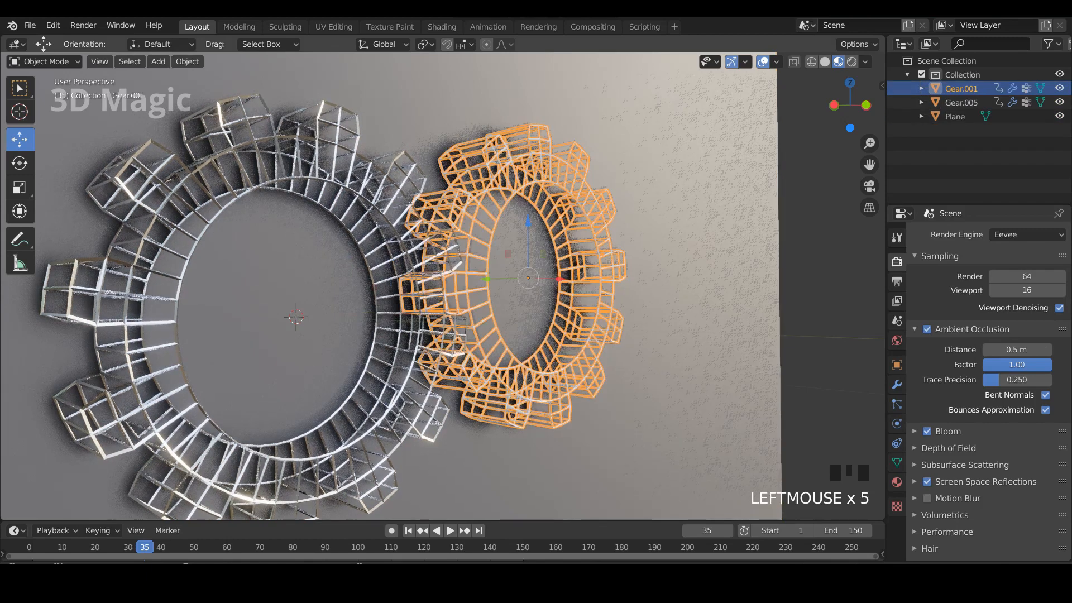
left_click(134, 313, "shift")
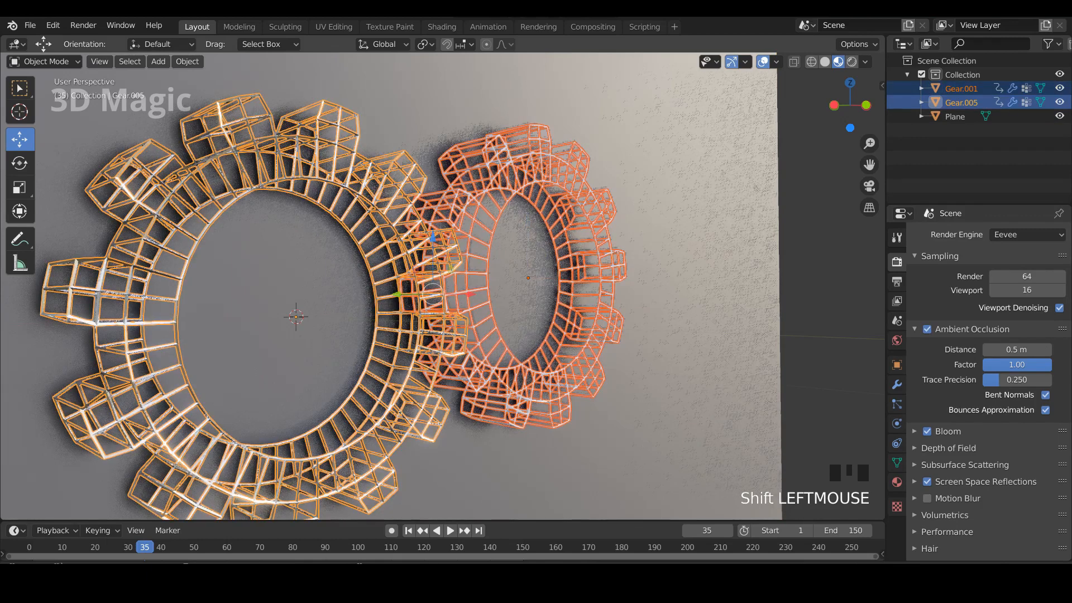
key("ctrl+l")
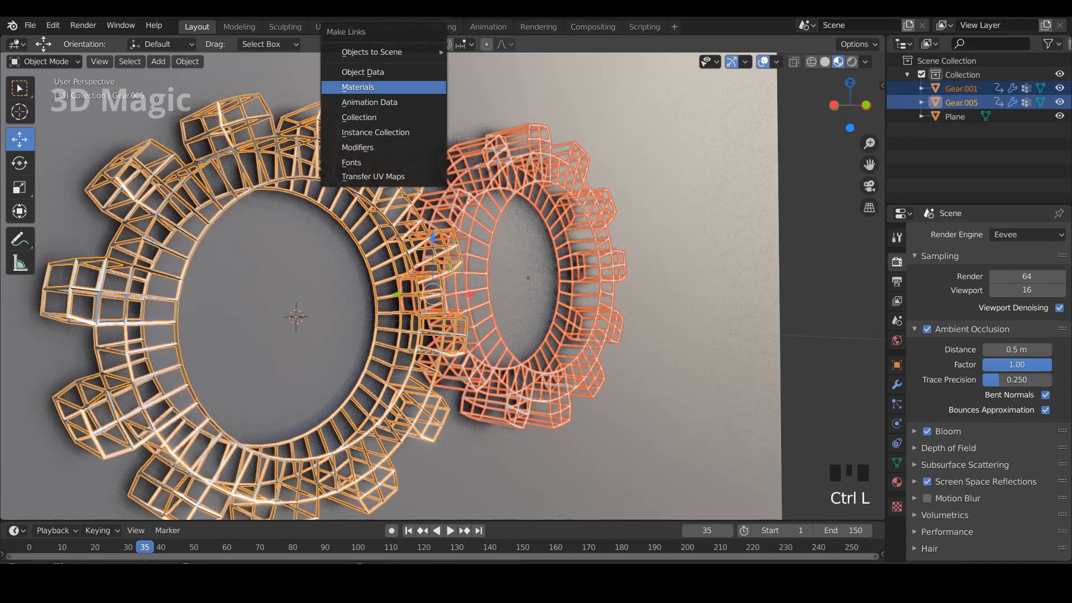
left_click(357, 87)
left_click(821, 313)
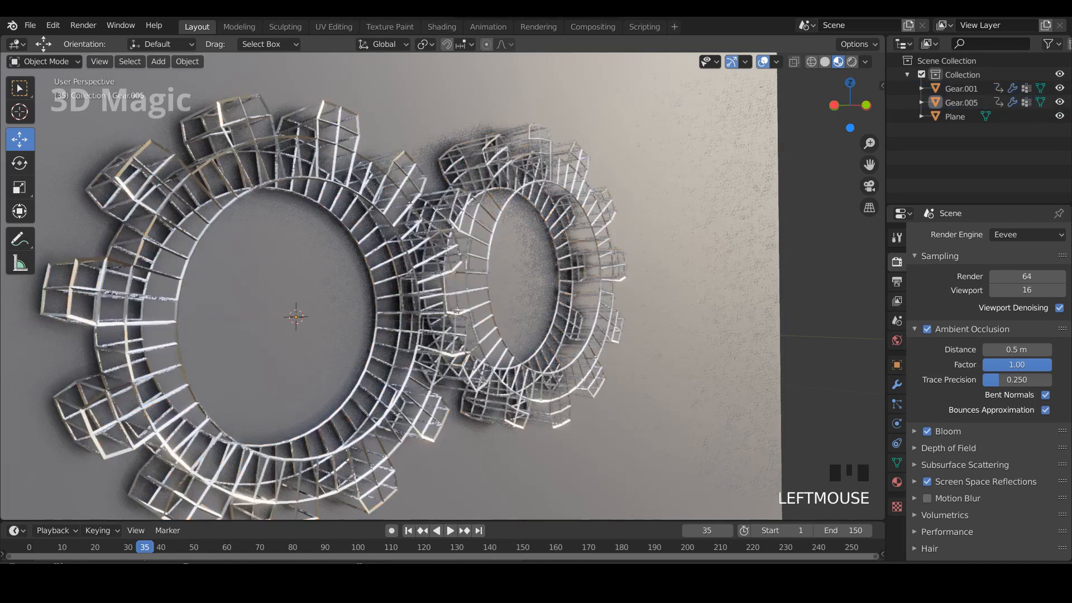
Hide the viewport gizmos and play the gear animation, comparing Material Preview with Solid shading
left_click(670, 357)
scroll(670, 357, "down", 1)
middle_click_drag(670, 358, 607, 365)
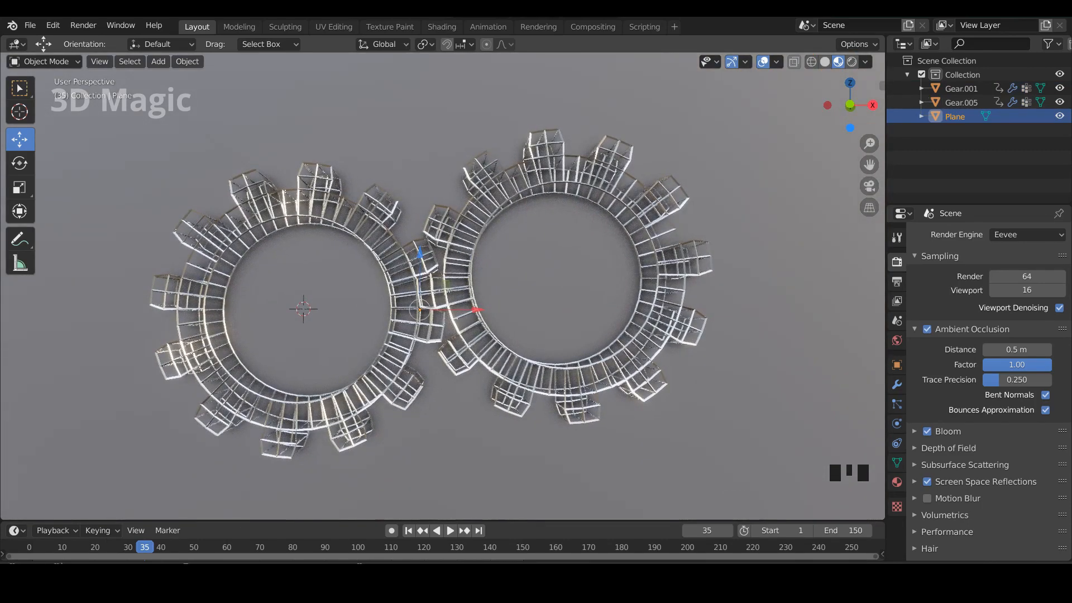
left_click(731, 61)
key("space")
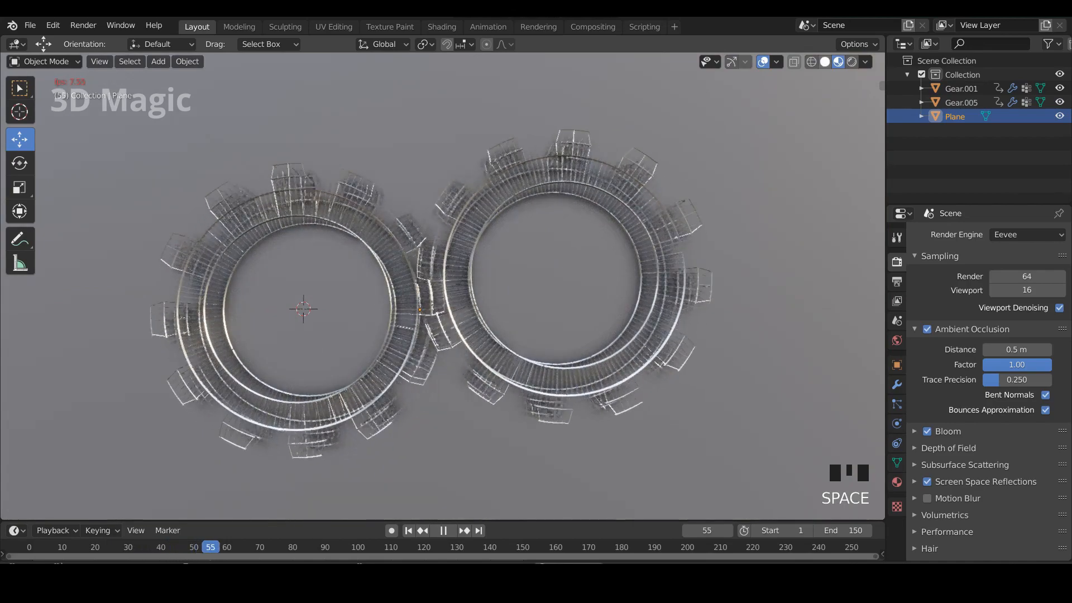
left_click(824, 62)
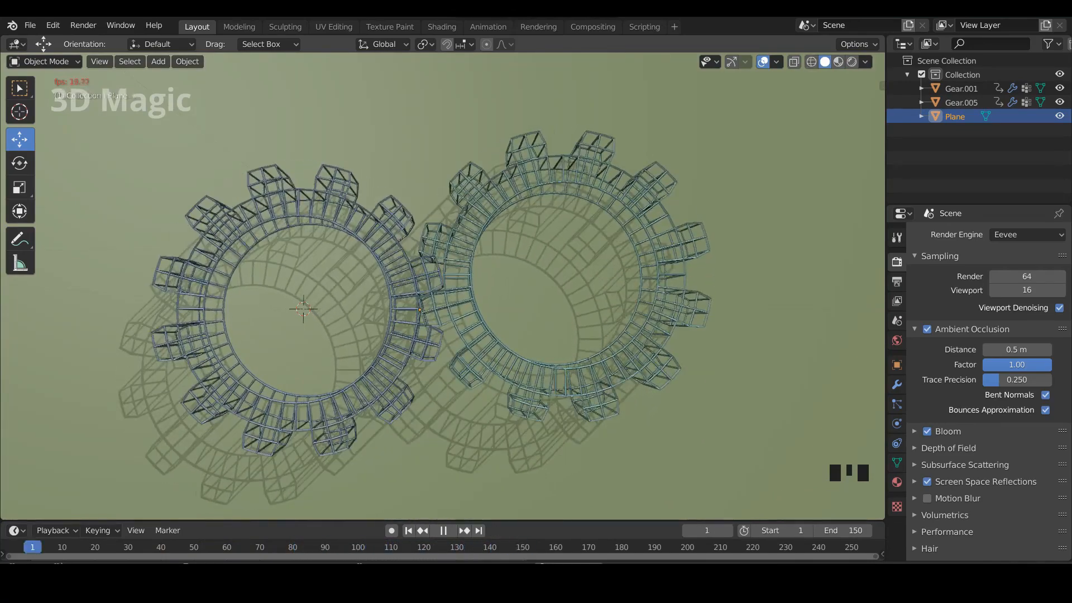
middle_click_drag(447, 301, 456, 303)
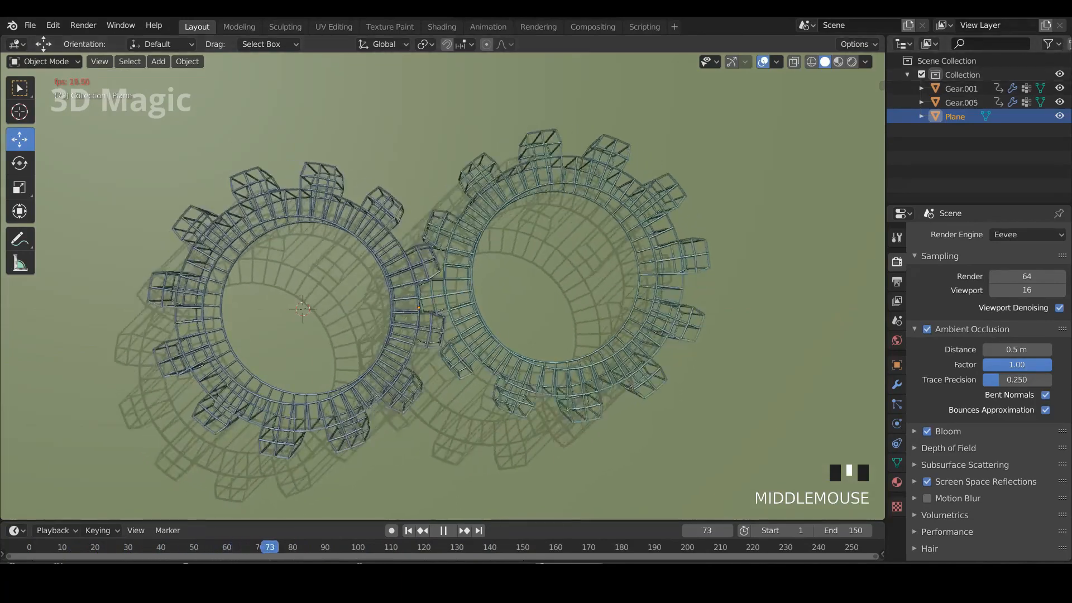
left_click(838, 61)
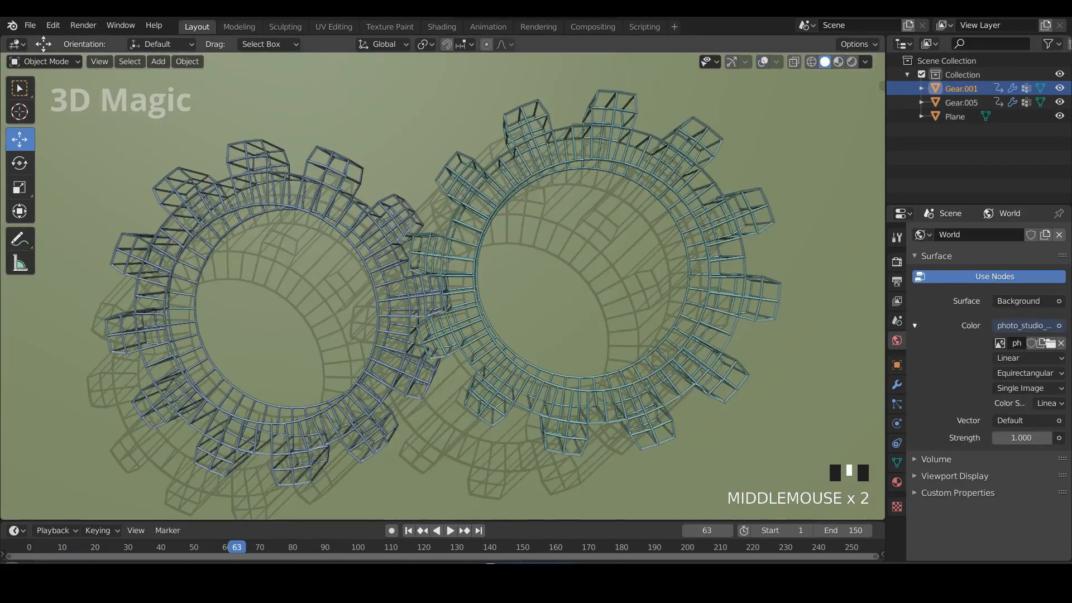
Play the animation from a slightly adjusted view and check the gears in Material Preview and Rendered shading
mouse_move(435, 290)
middle_mouse_down()
mouse_move(504, 285)
mouse_move(446, 291)
middle_mouse_up()
key("space")
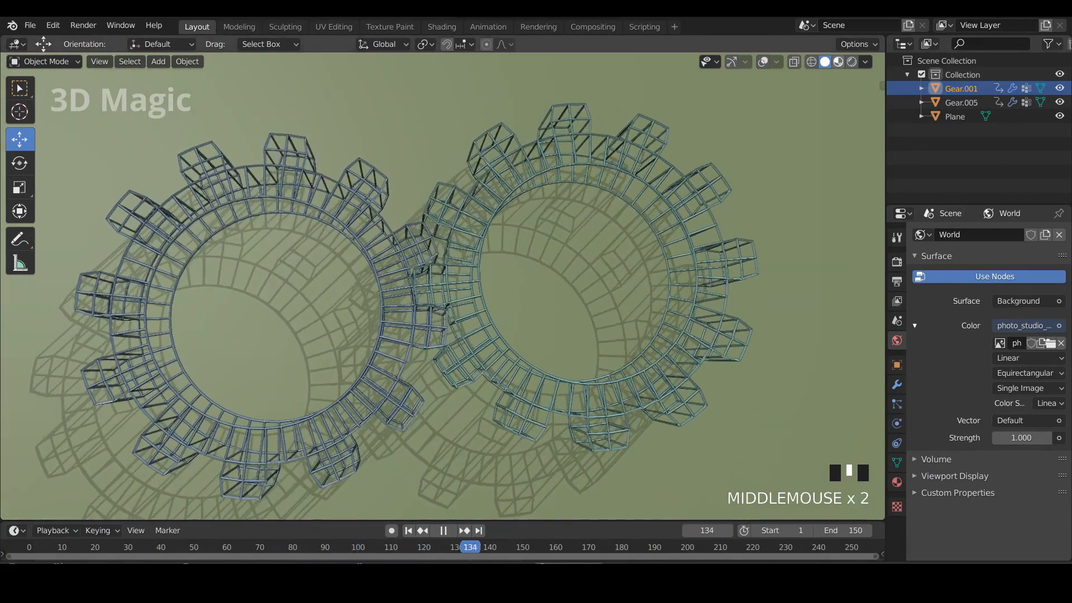
left_click(838, 61)
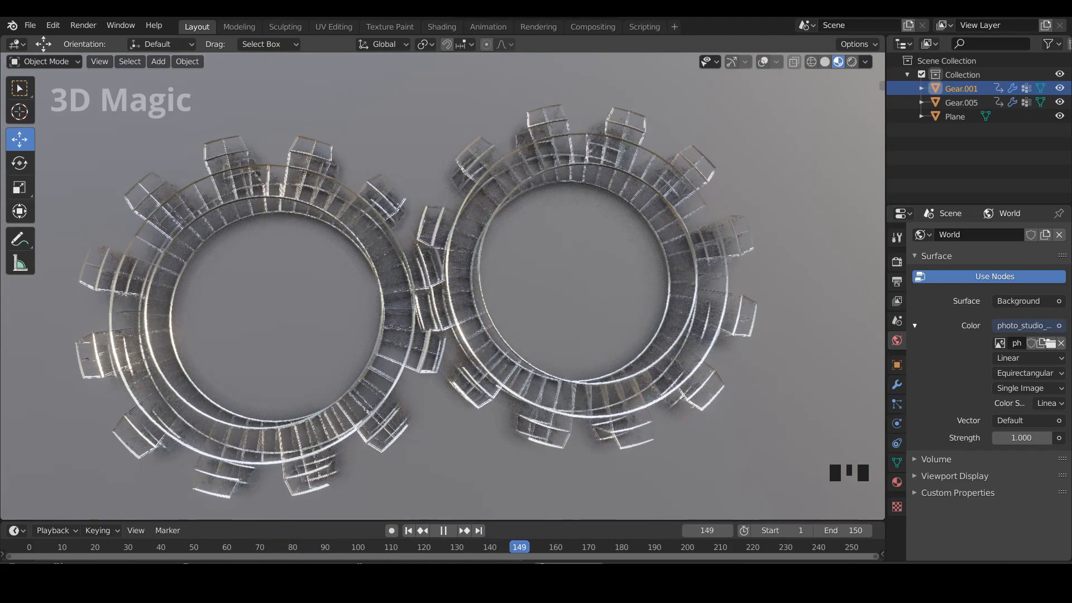
left_click(851, 62)
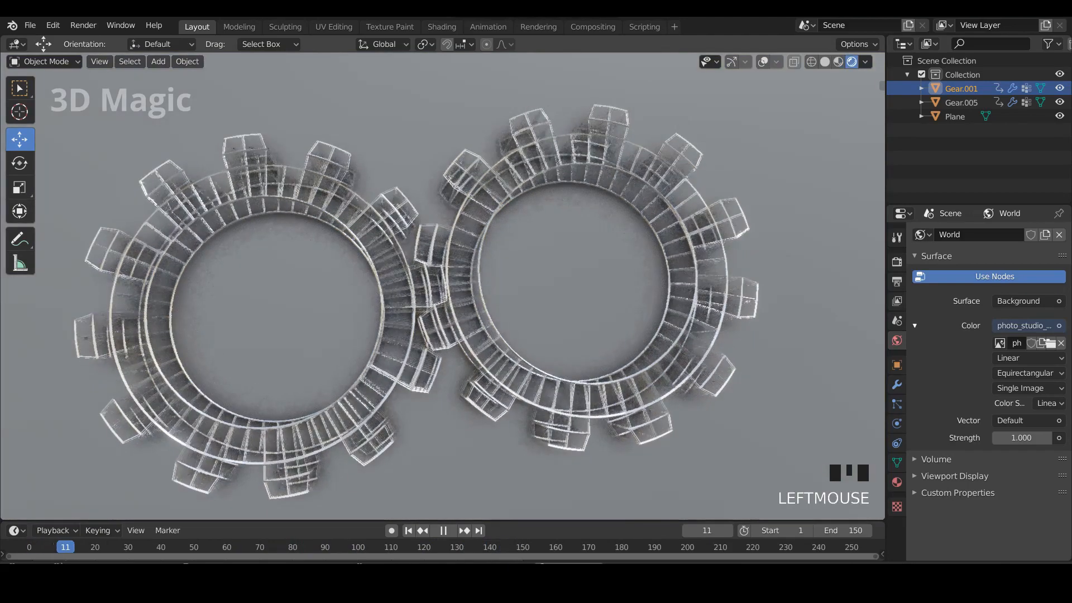